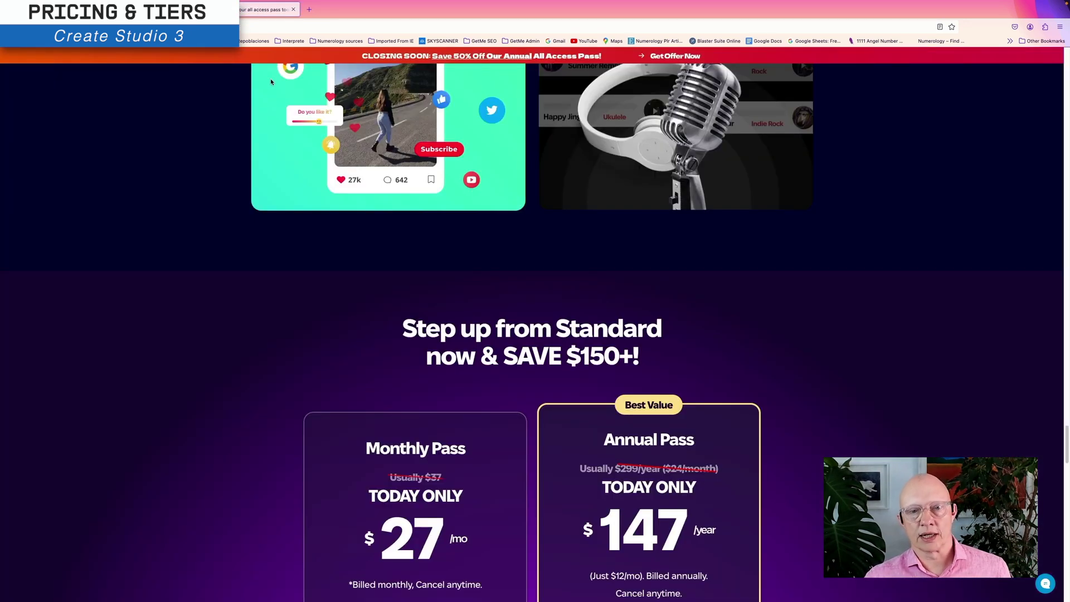
scroll(753, 324, down, 4)
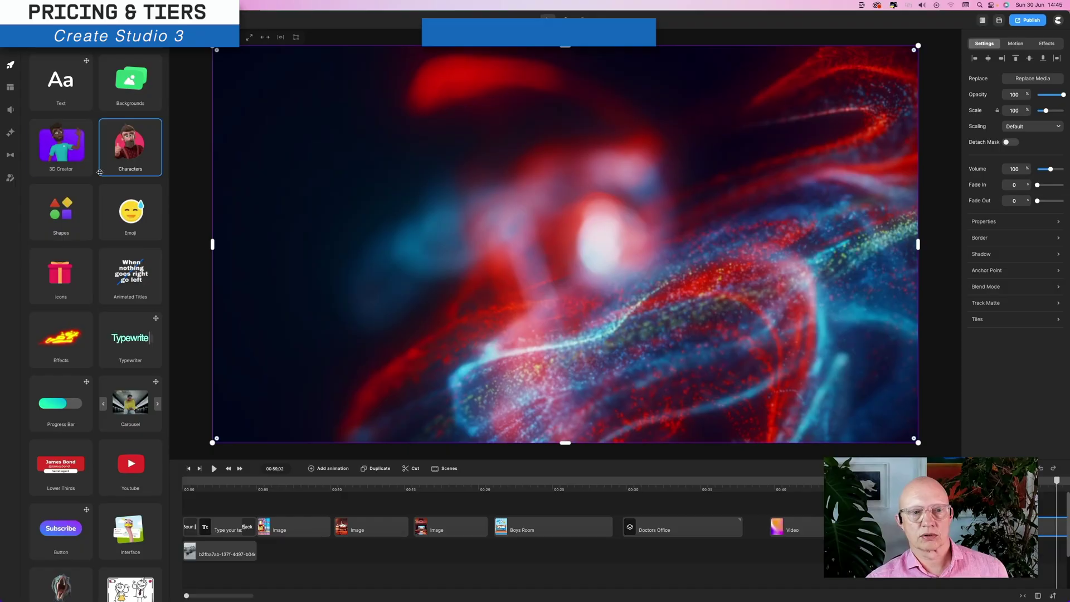
- Add the 3D Creator character Tom to the empty timeline, starting a little after 1 second
click(66, 145)
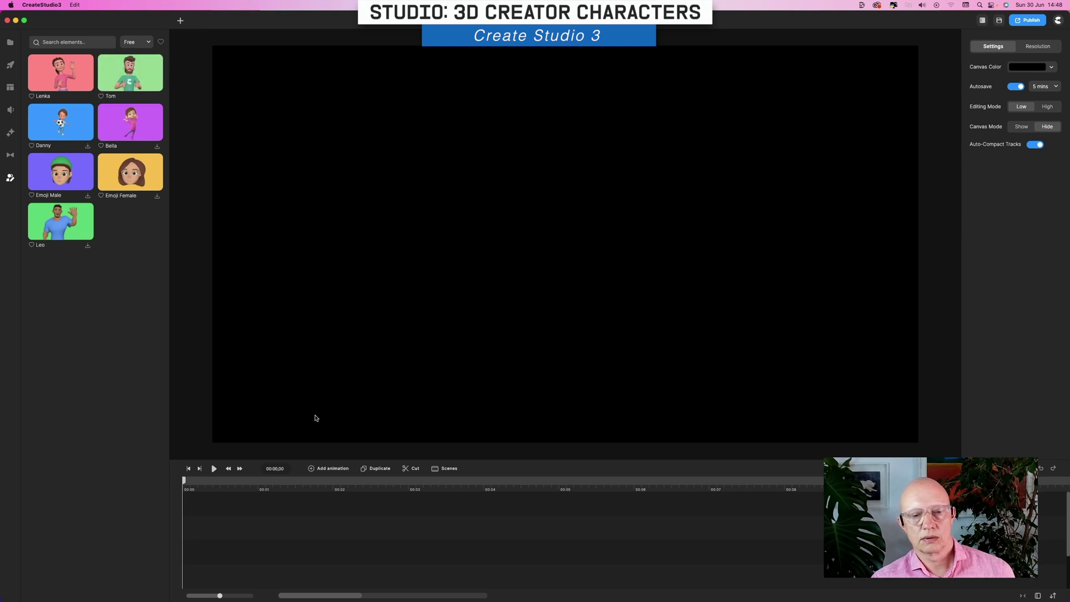
drag(129, 73, 301, 530)
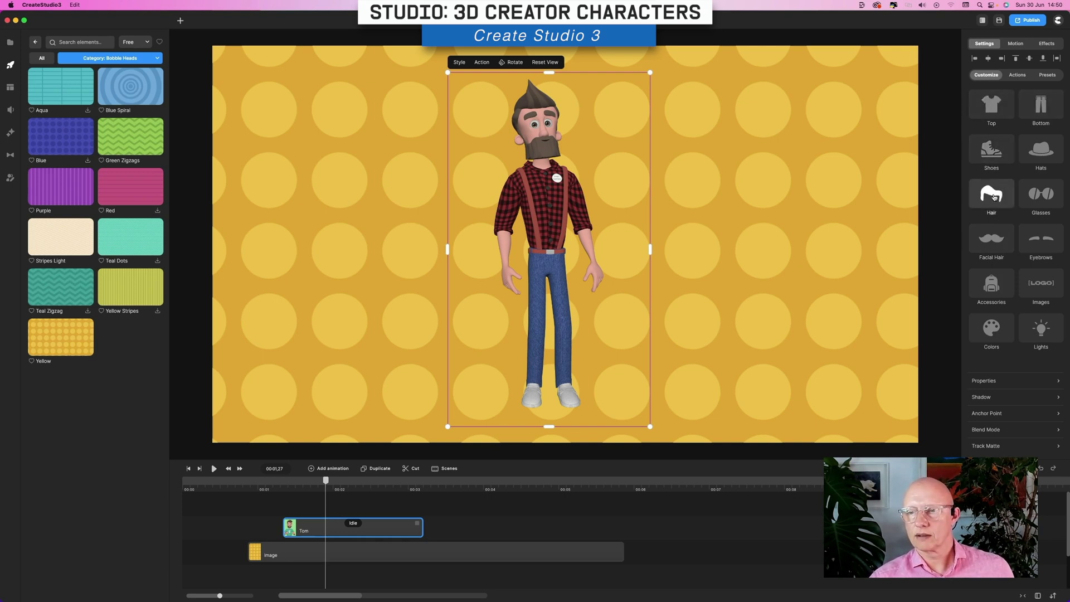
- Give the Tom character the Round facial hair and the Clown Wig hairstyle
click(989, 238)
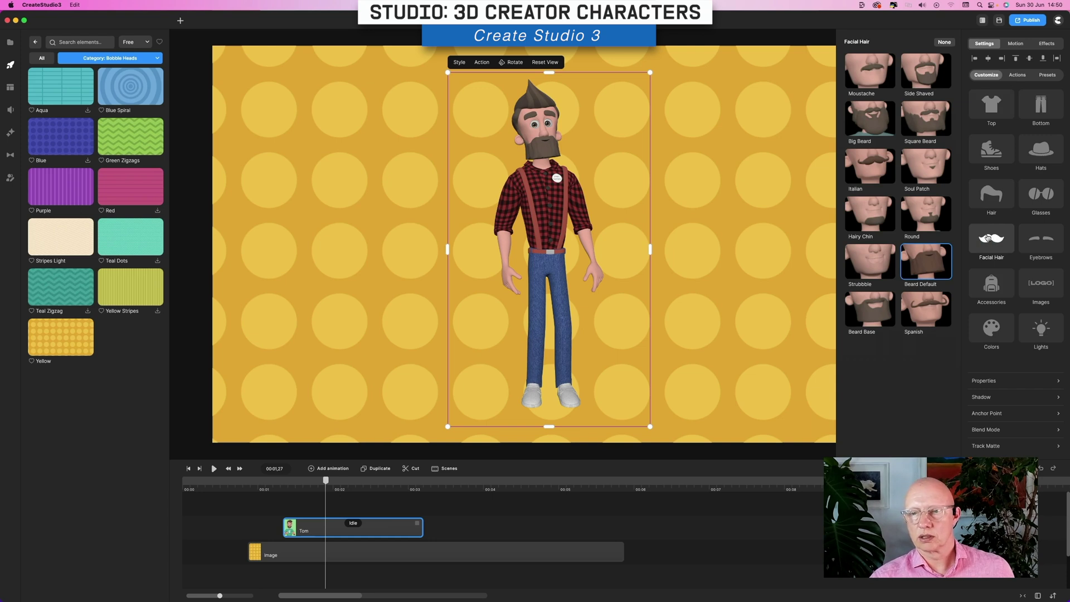
click(929, 213)
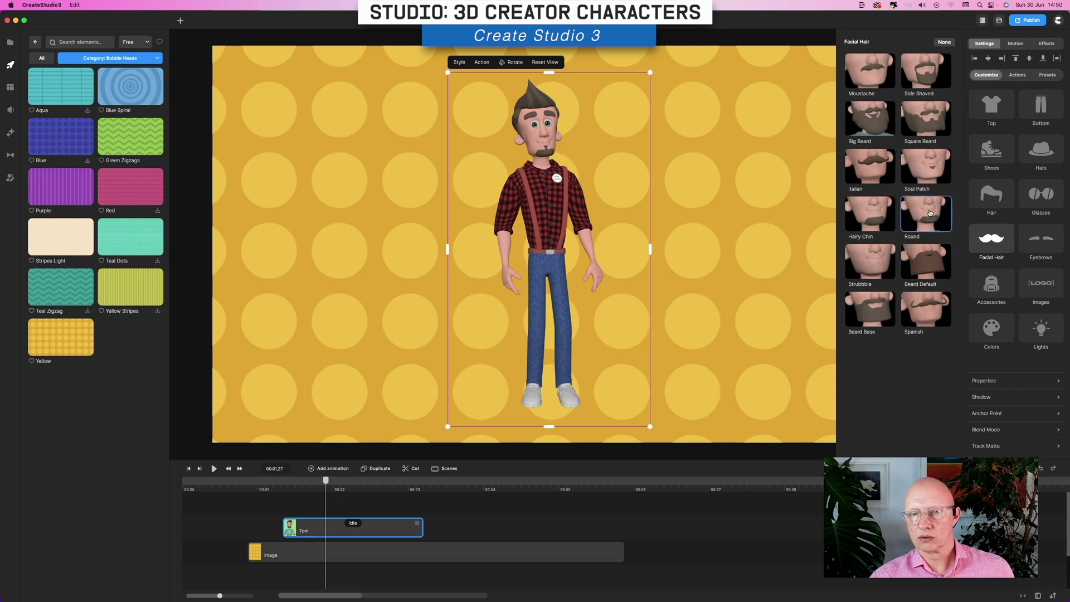
click(990, 192)
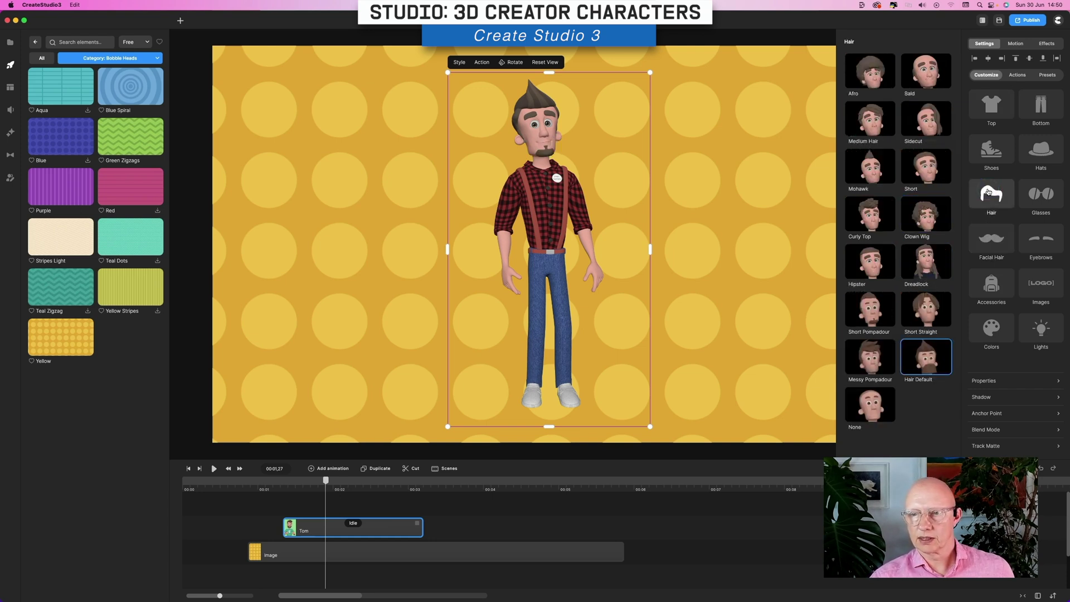
click(940, 163)
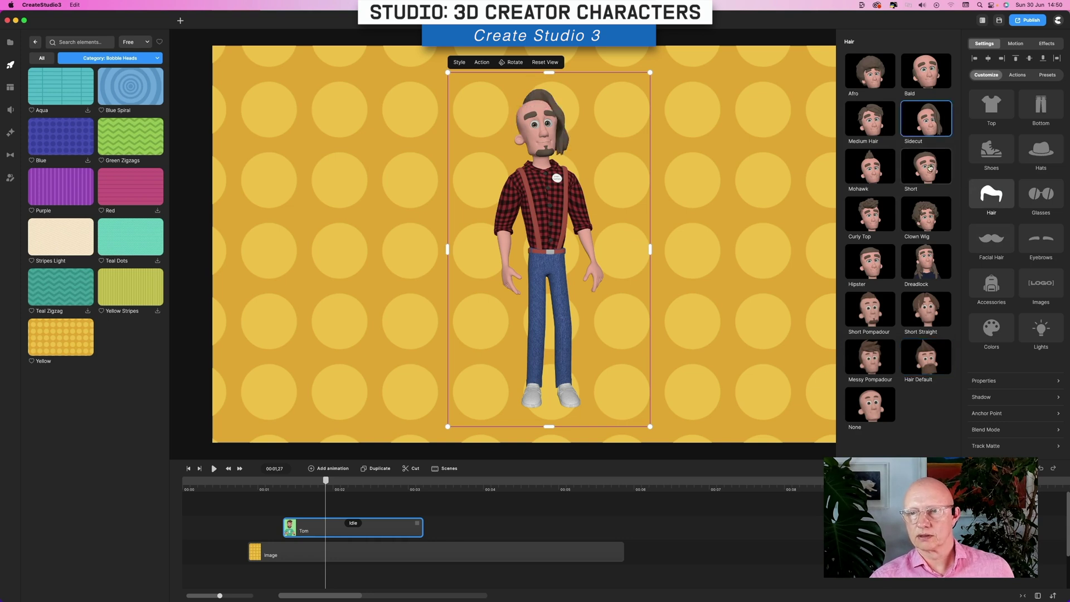
click(930, 205)
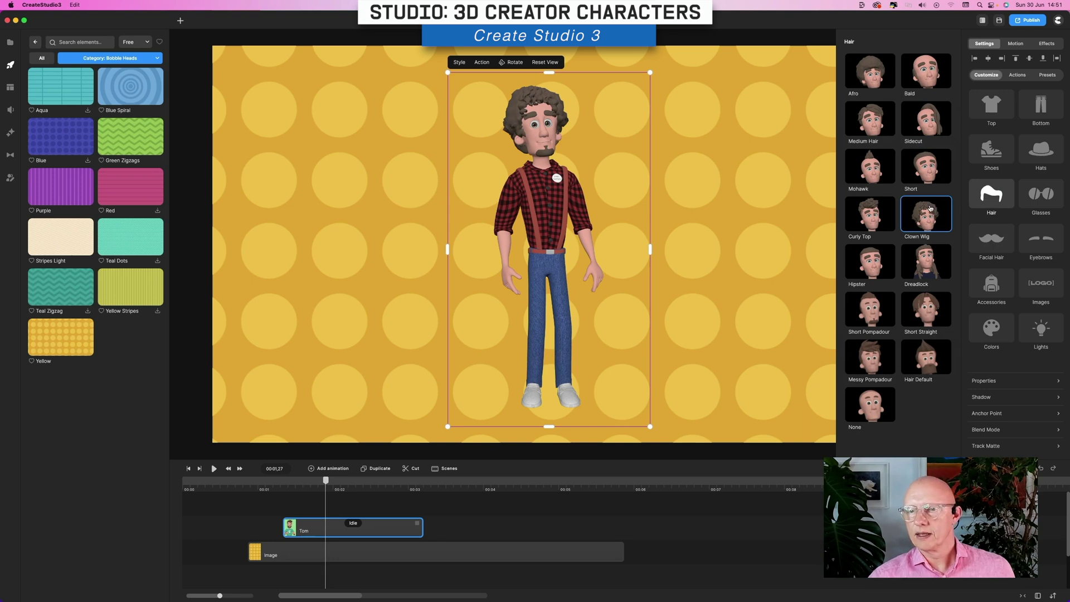
- Equip the Tom character with the Backpack accessory and the Propeller hat
click(992, 285)
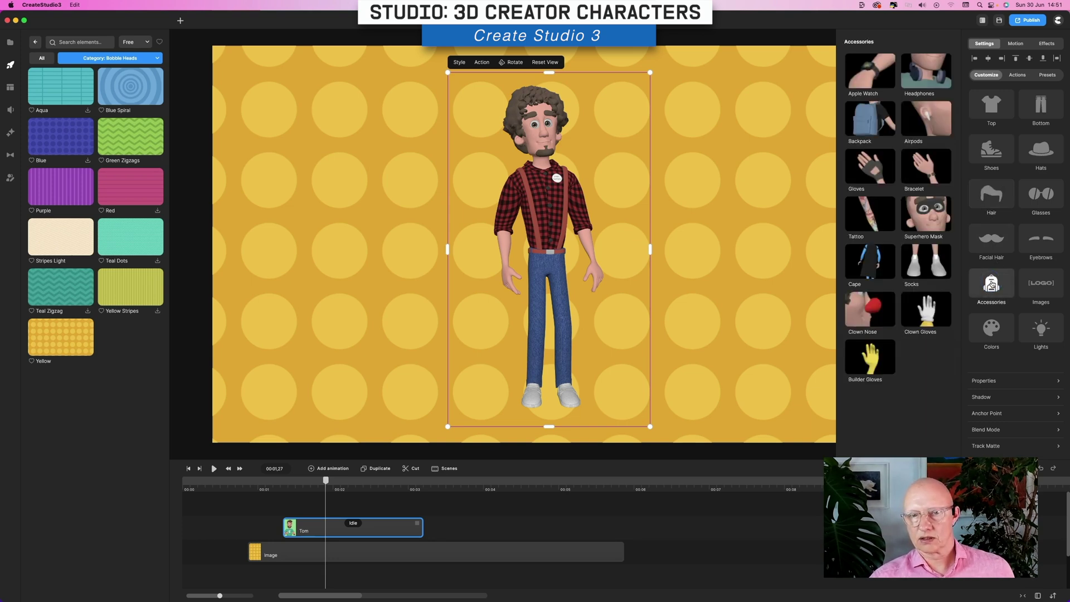
click(874, 119)
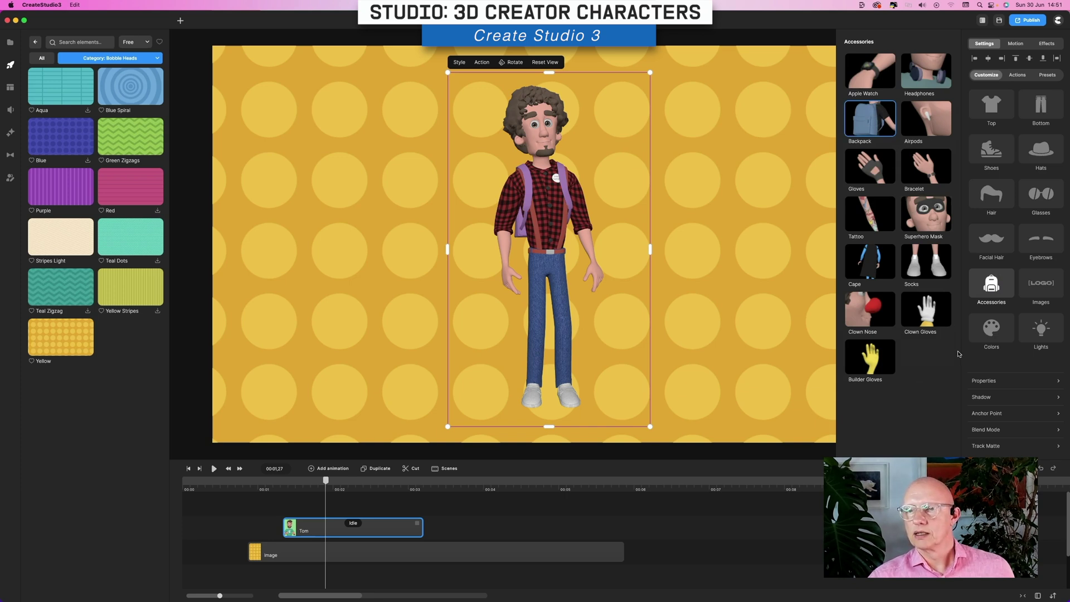
click(1041, 150)
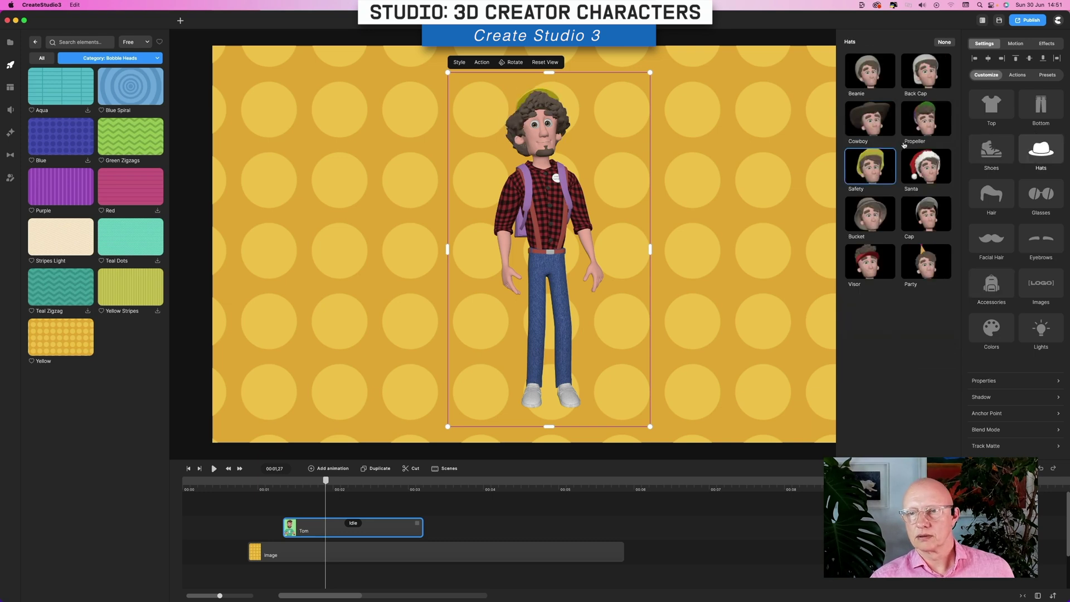
click(923, 118)
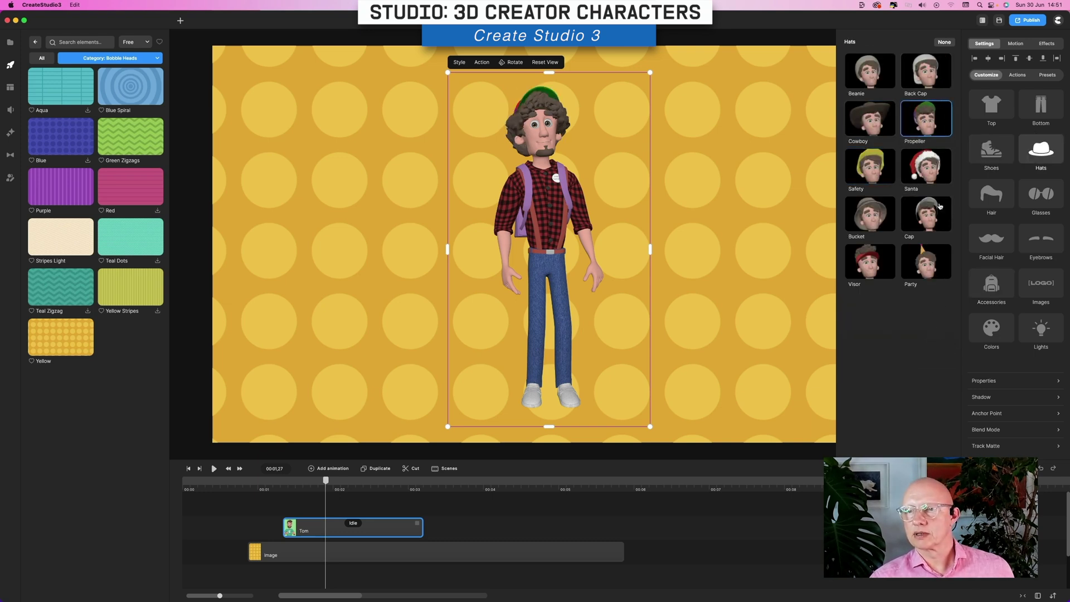
- Add the Happy action after Idle in the Tom character's action list
click(1017, 75)
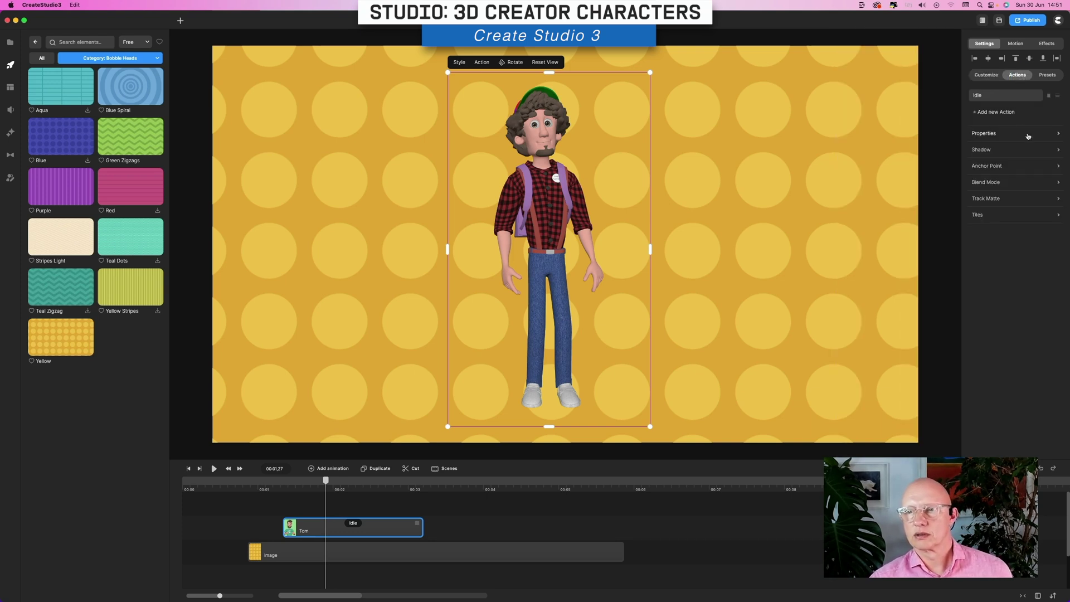
click(1003, 113)
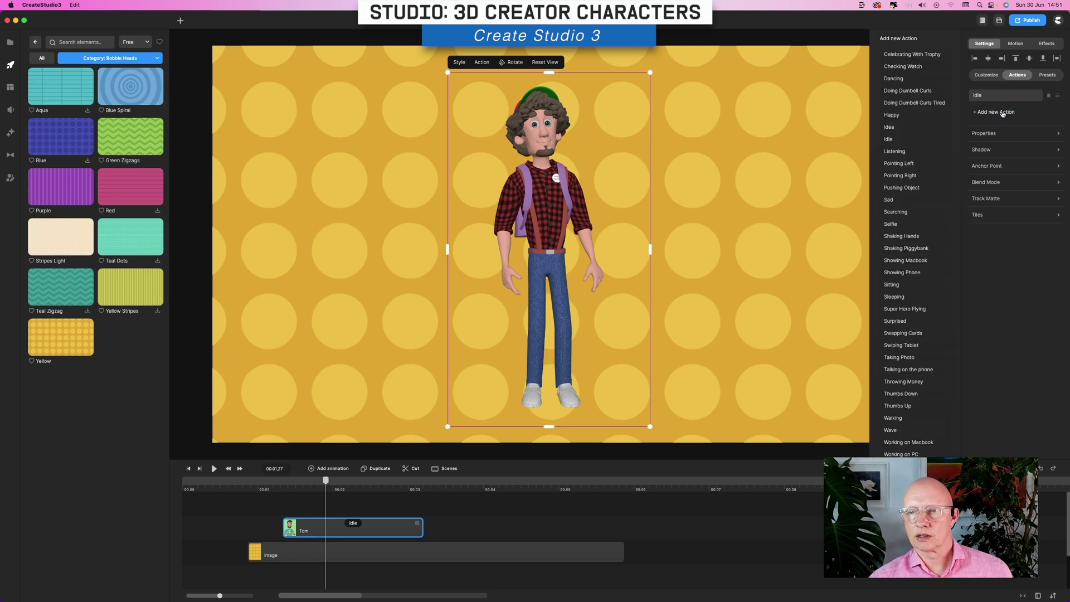
click(898, 119)
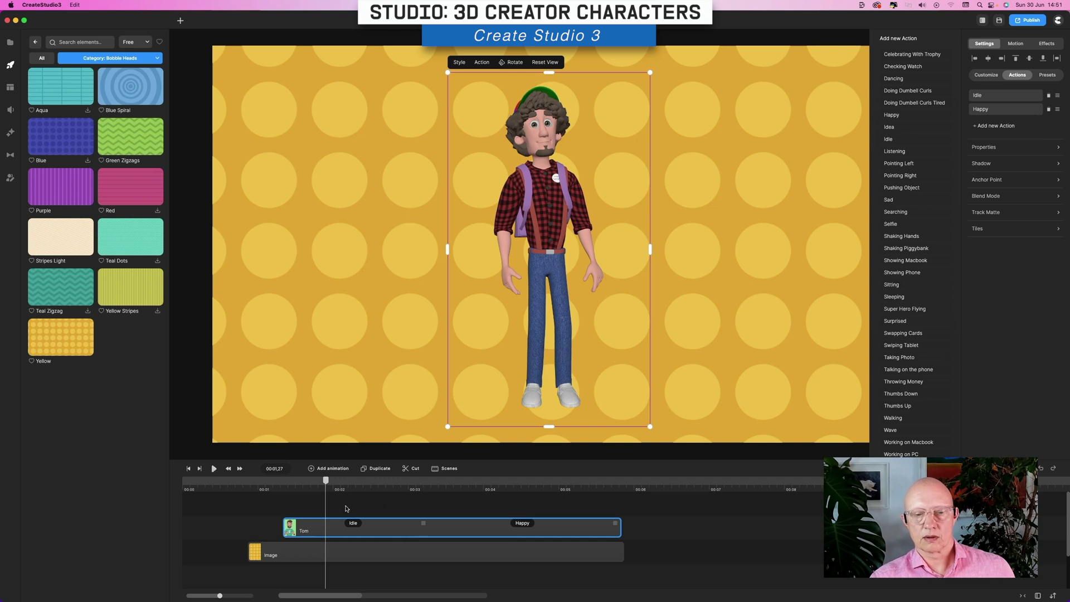
- Play the timeline from about 2 seconds to preview the Idle and Happy actions
mouse_move(333, 483)
mouse_down()
mouse_move(294, 484)
mouse_move(370, 484)
mouse_move(337, 484)
mouse_up()
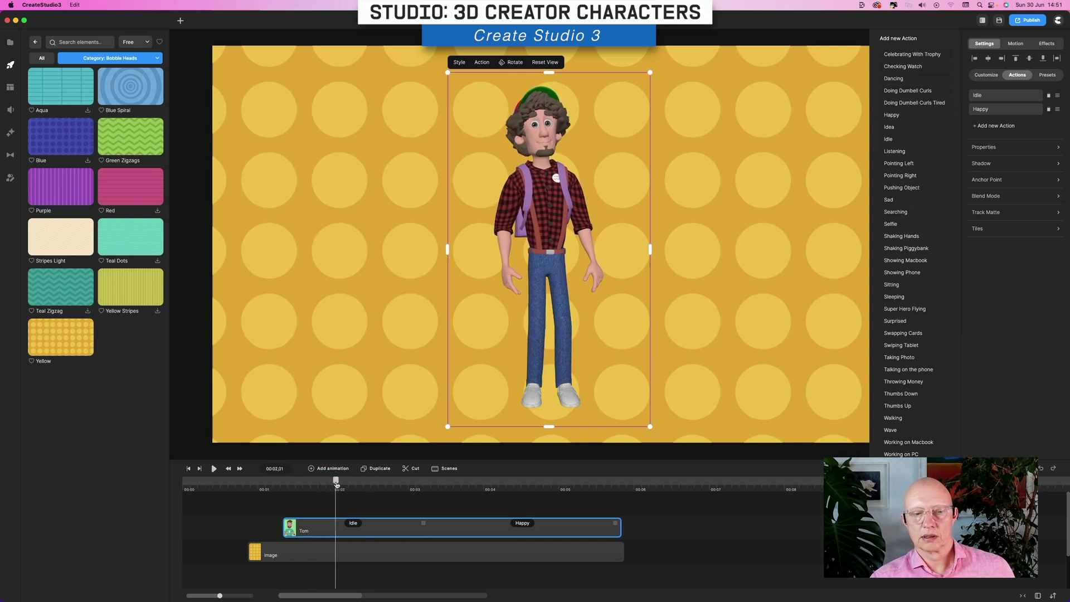
click(214, 469)
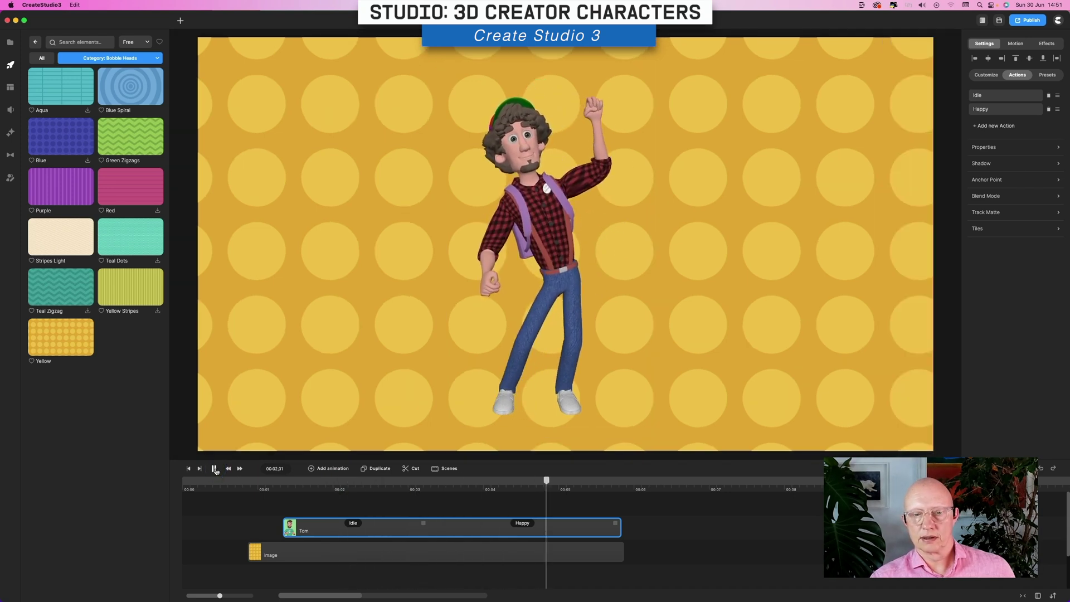
click(214, 469)
- Add the Super Hero Flying action to the Tom character after Happy
click(556, 372)
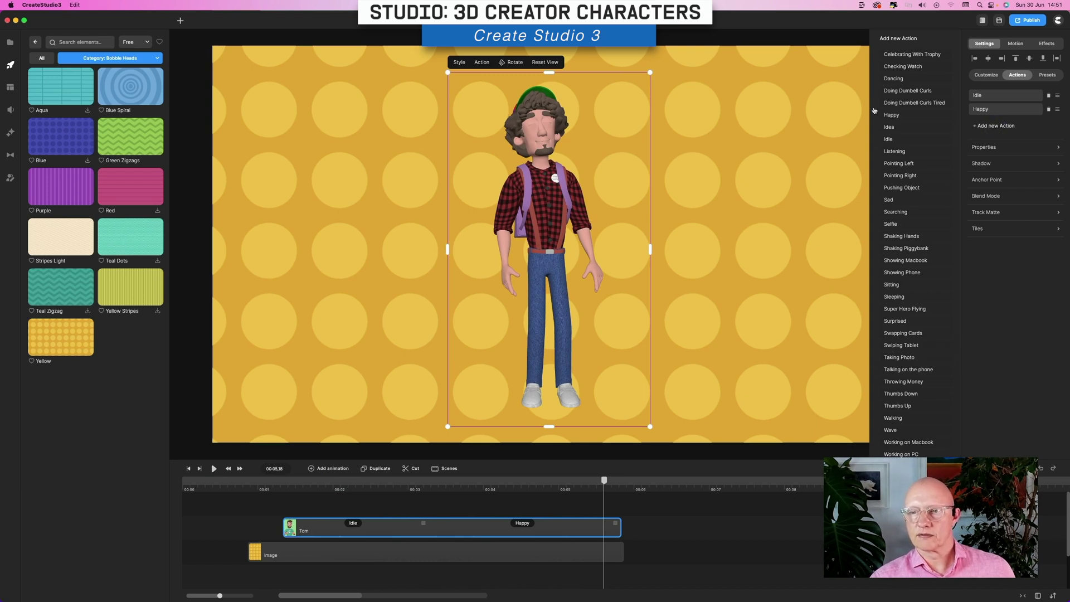
scroll(931, 301, down, 2)
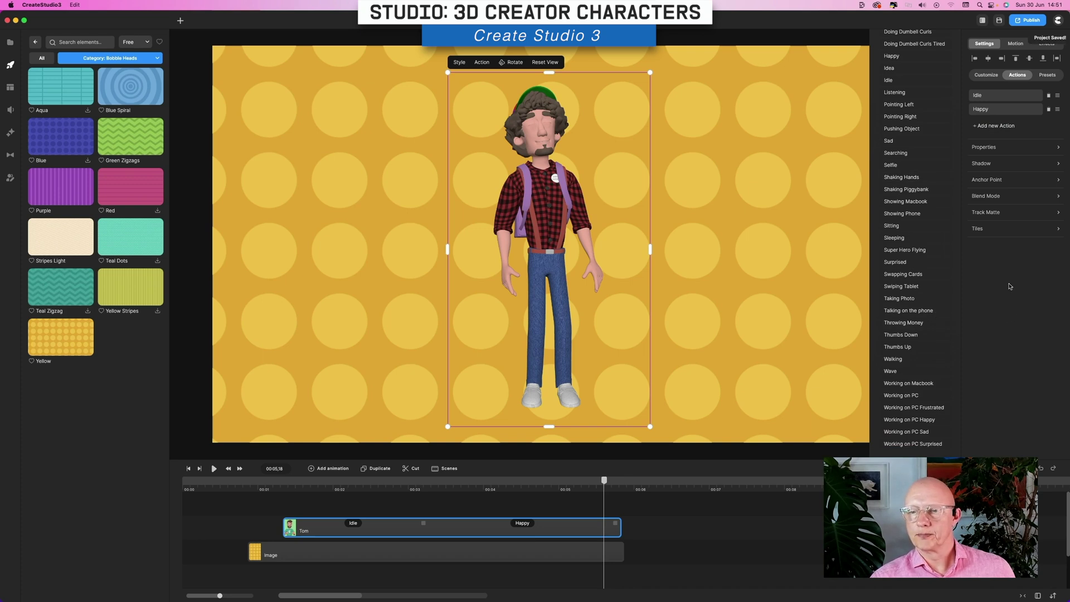
click(921, 252)
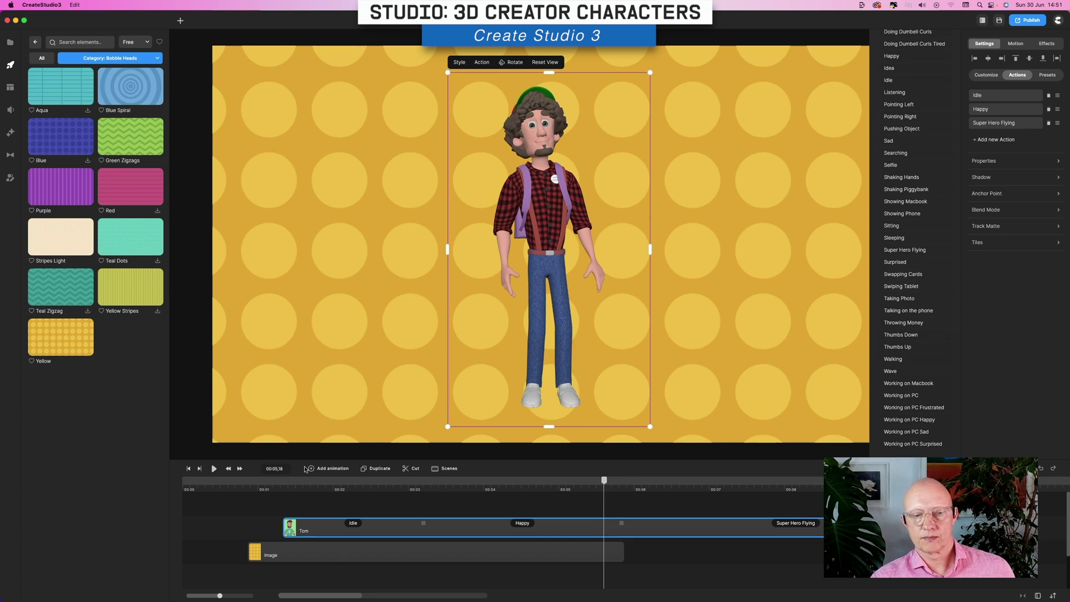
- Preview the Super Hero Flying action and extend the yellow dotted background clip so it spans the flying section
click(214, 469)
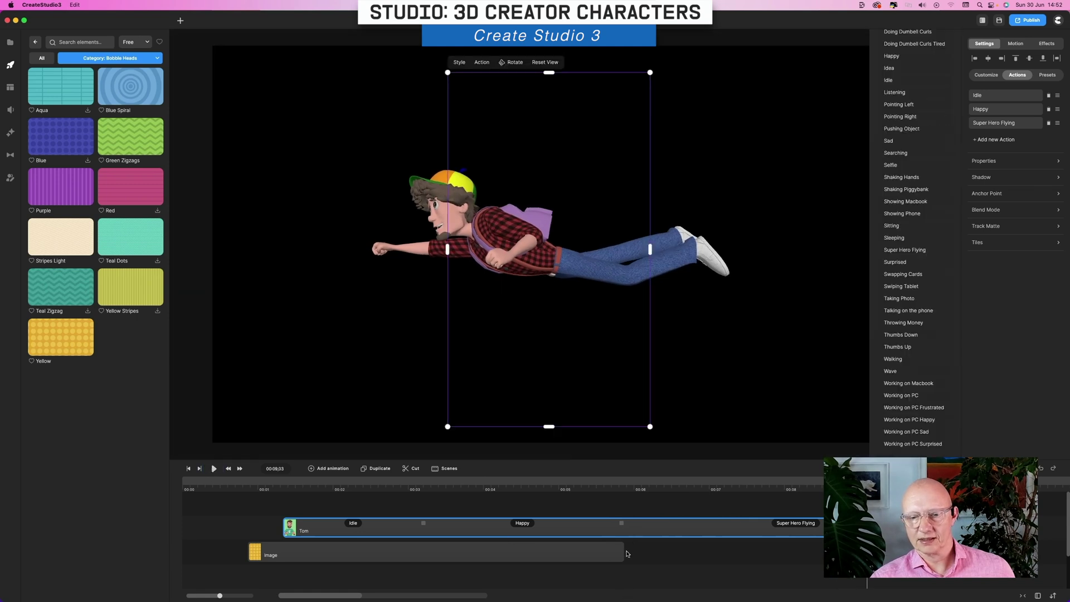
drag(624, 551, 870, 552)
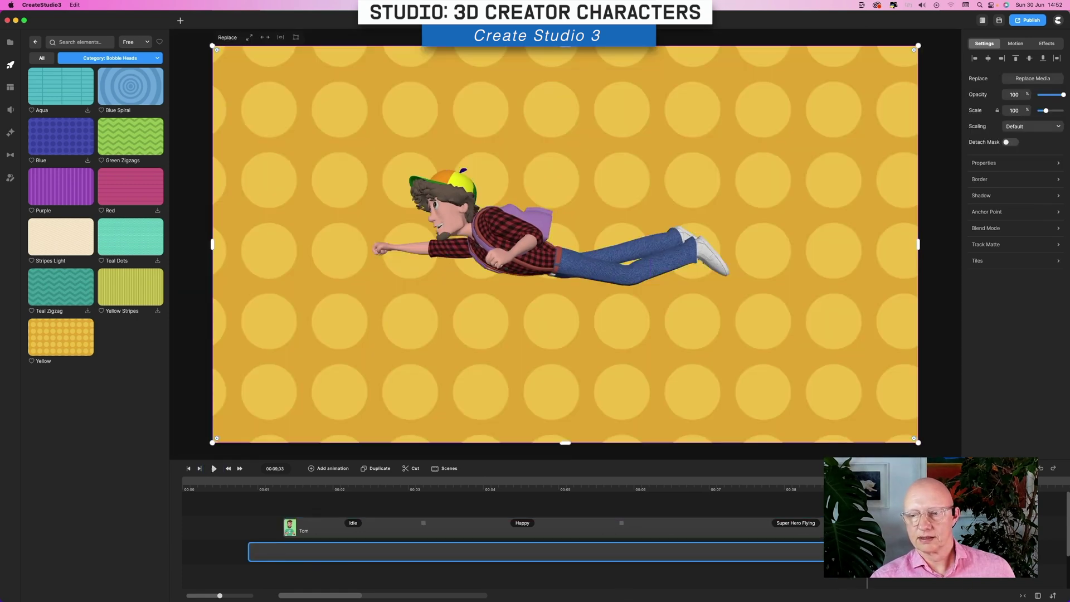
- Rotate the Tom character slightly in 3D with the playhead at about 6 seconds
click(632, 490)
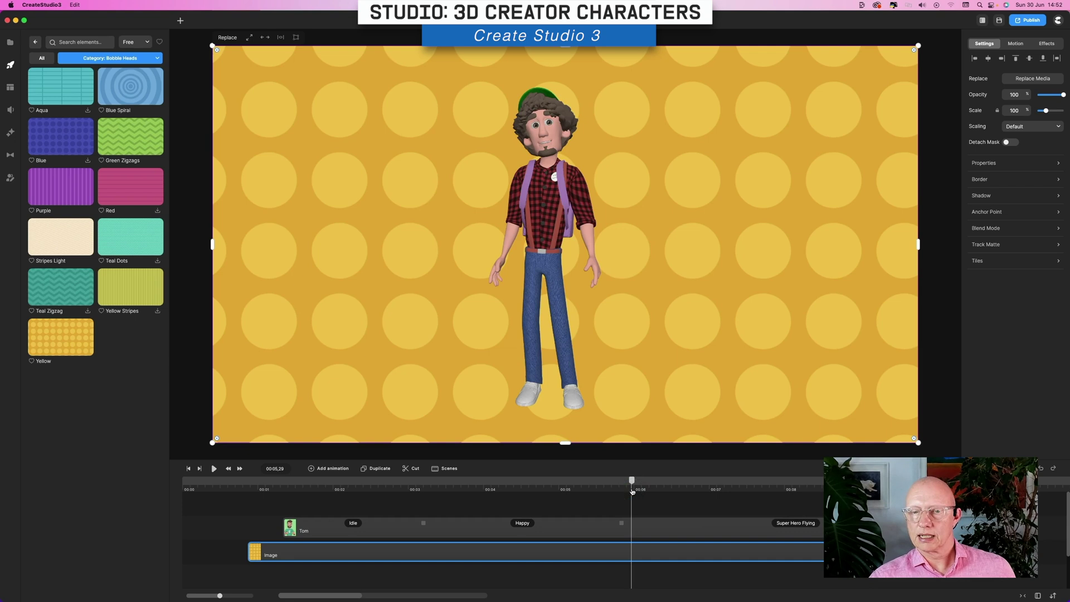
click(635, 534)
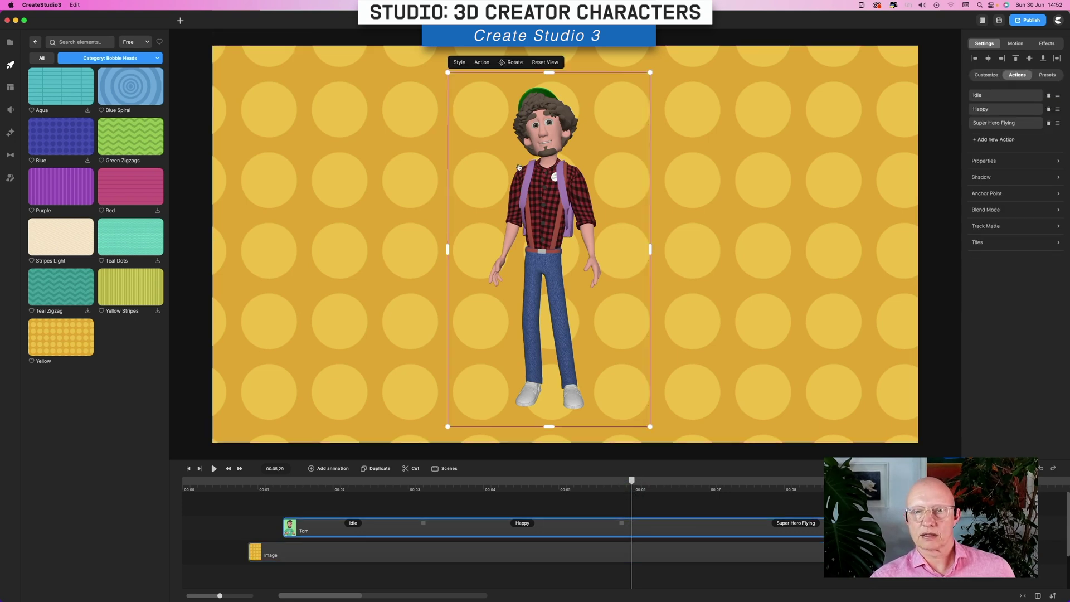
click(513, 62)
drag(555, 124, 572, 140)
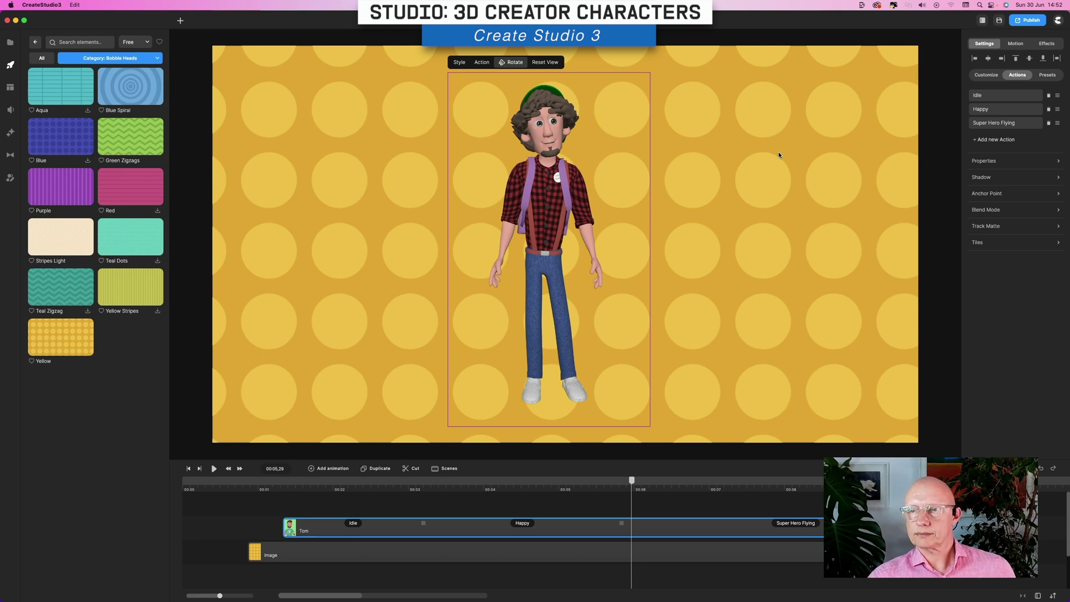
- Browse the standard Characters library across all categories to examine the available free and premium characters and scenes
click(35, 41)
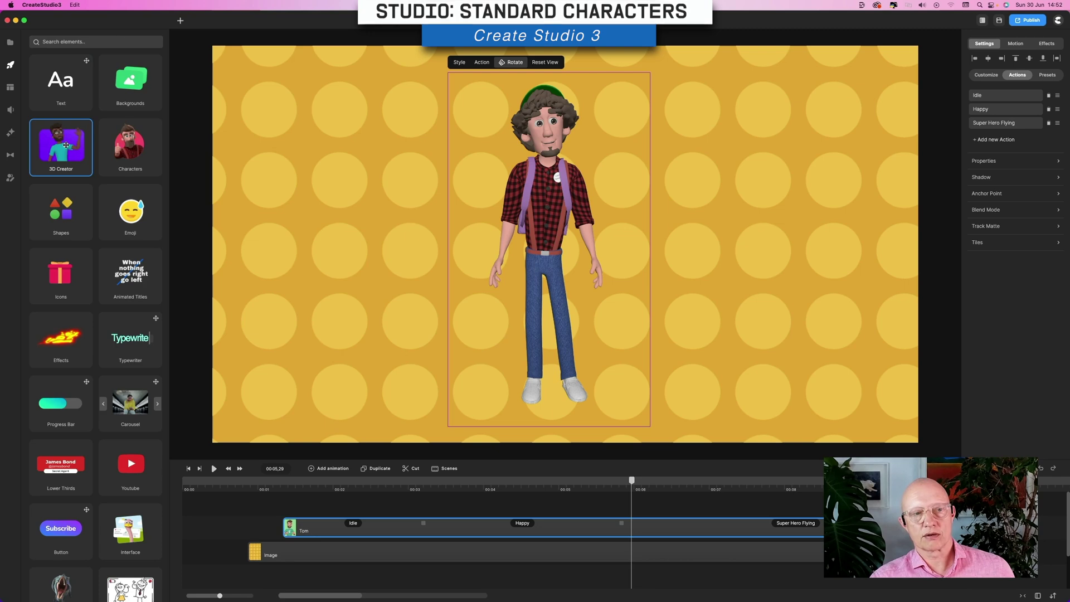
click(126, 151)
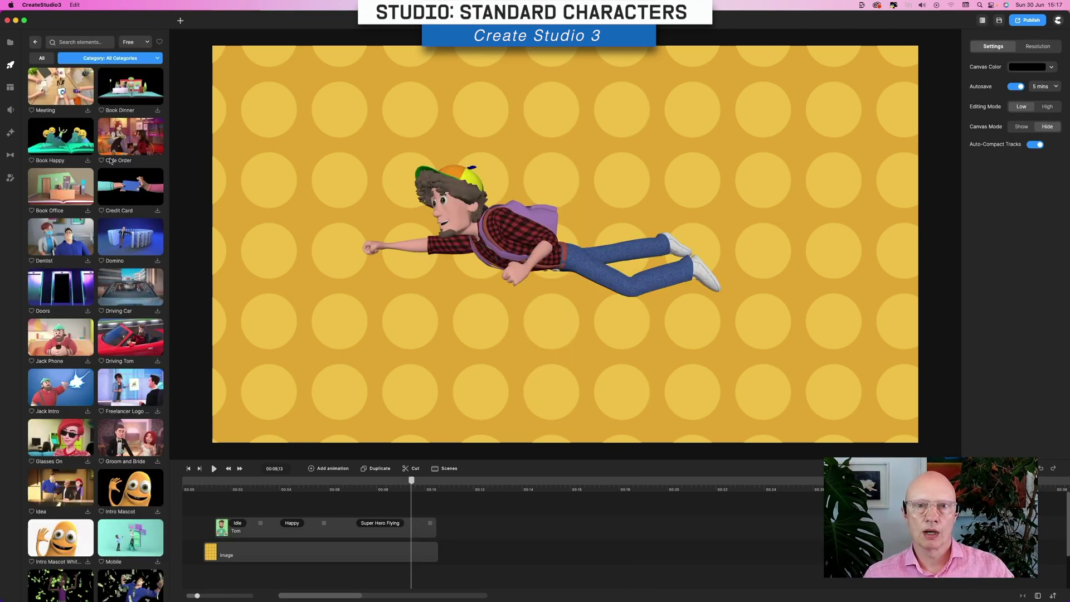
scroll(111, 161, down, 20)
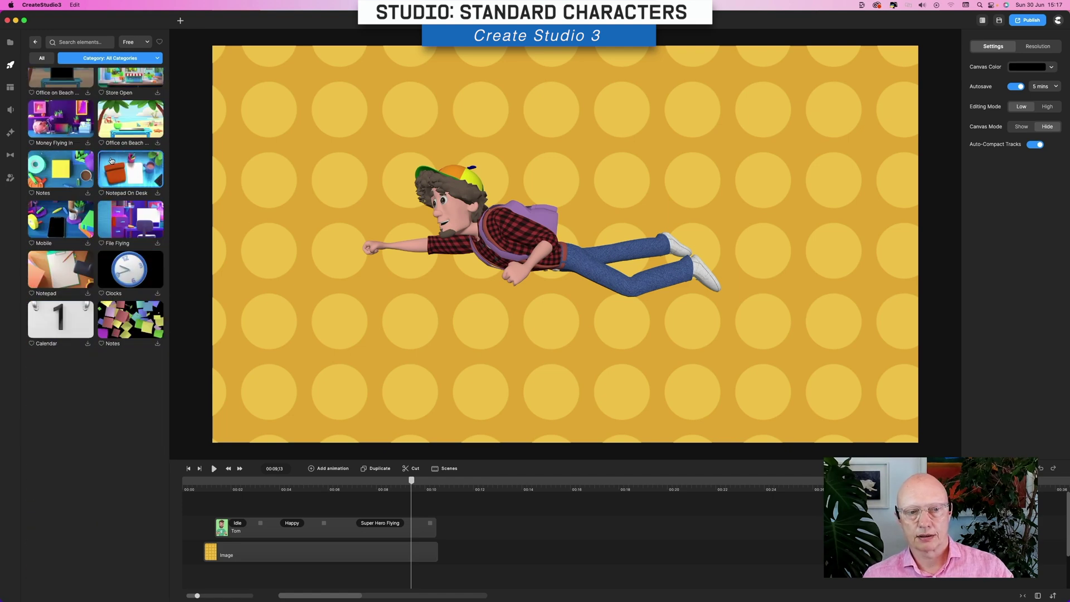
scroll(111, 161, down, 15)
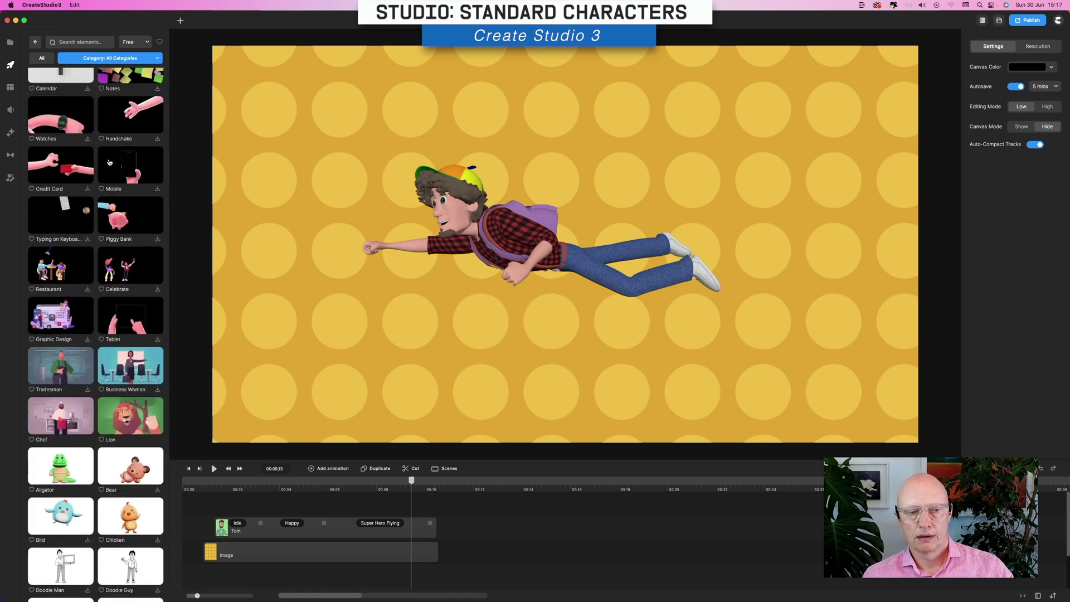
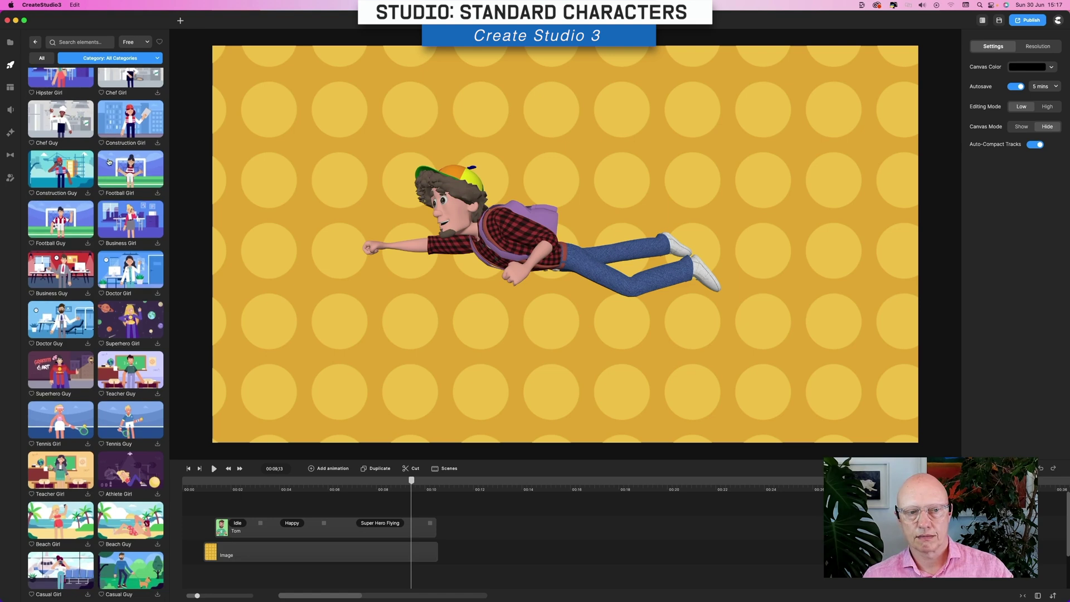
scroll(109, 161, down, 15)
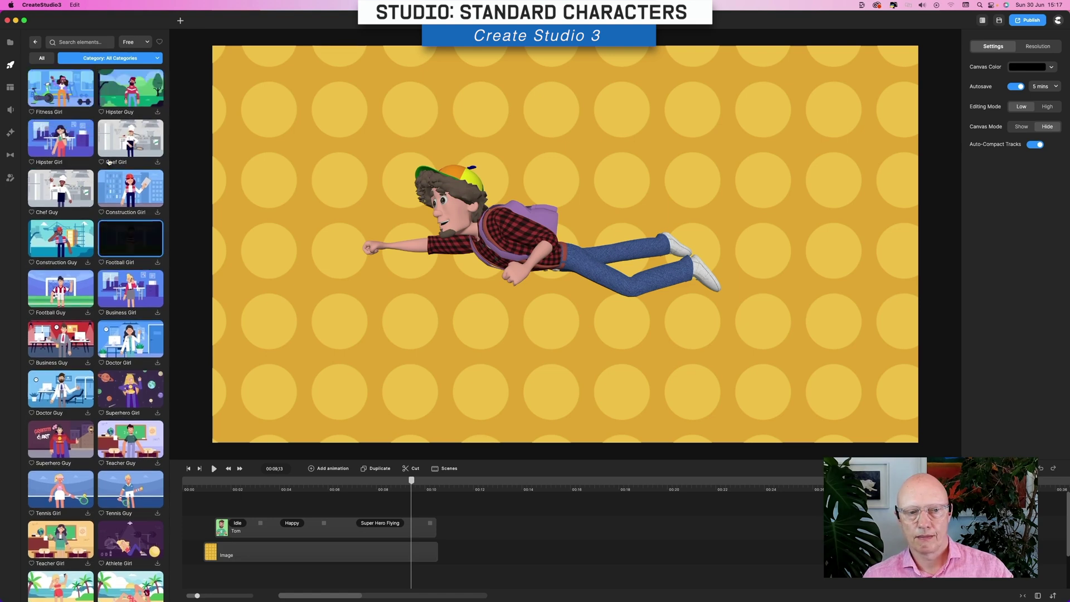
scroll(109, 161, down, 12)
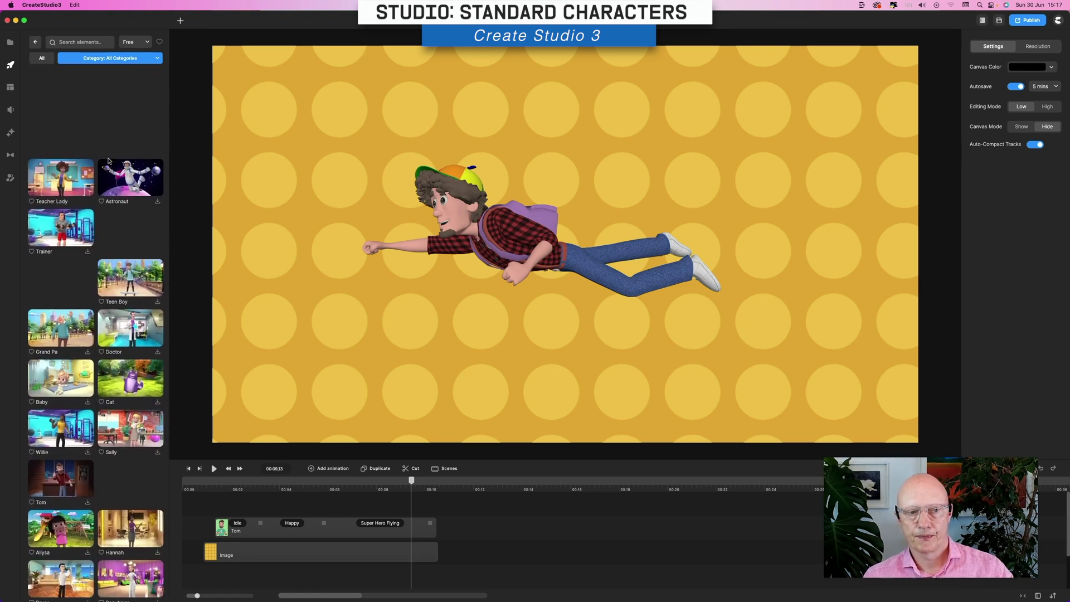
scroll(109, 161, down, 10)
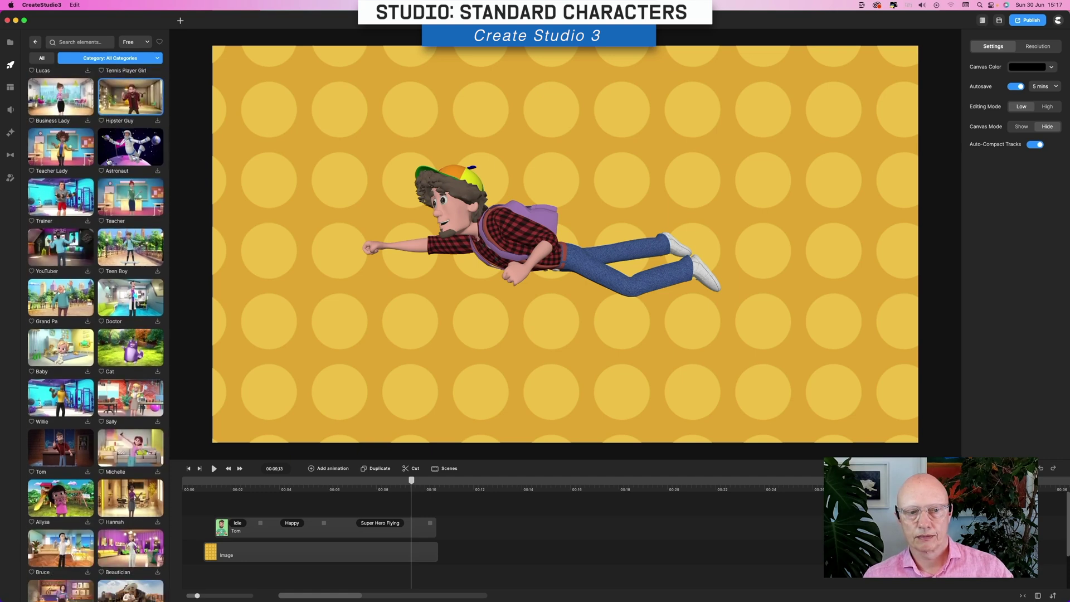
scroll(109, 161, down, 12)
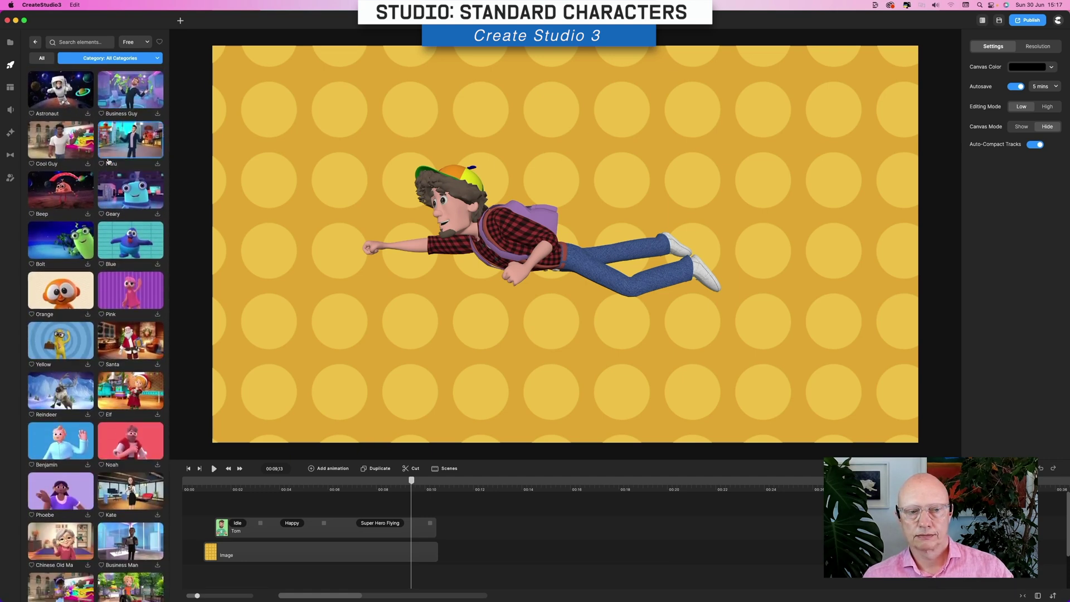
scroll(108, 161, down, 12)
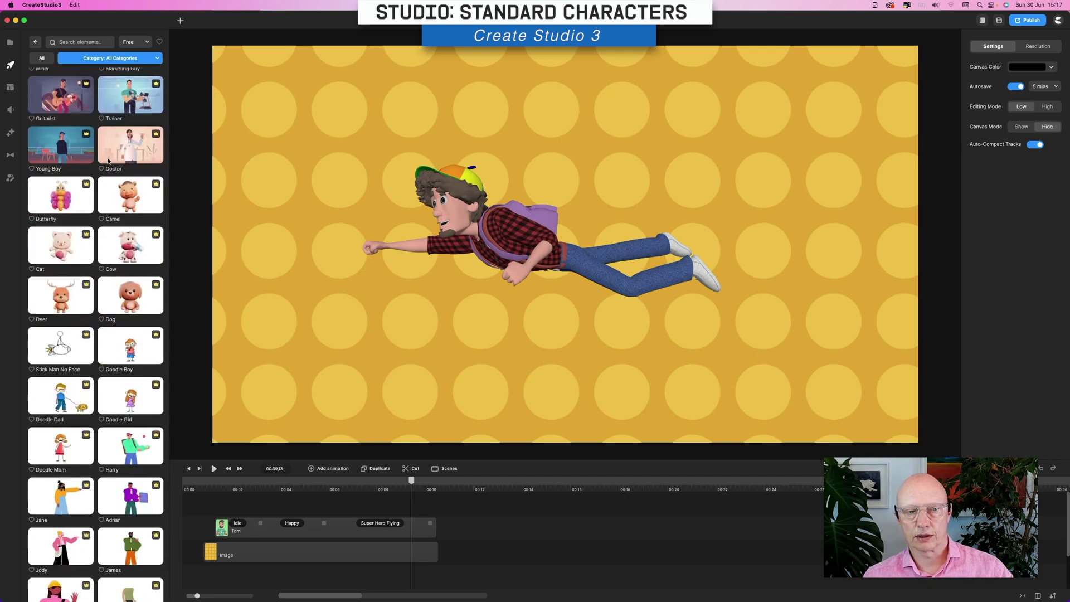
- Look through the remaining entries of the all-categories character list, from the doodle and flat characters to the ready-made scenes
scroll(109, 161, down, 10)
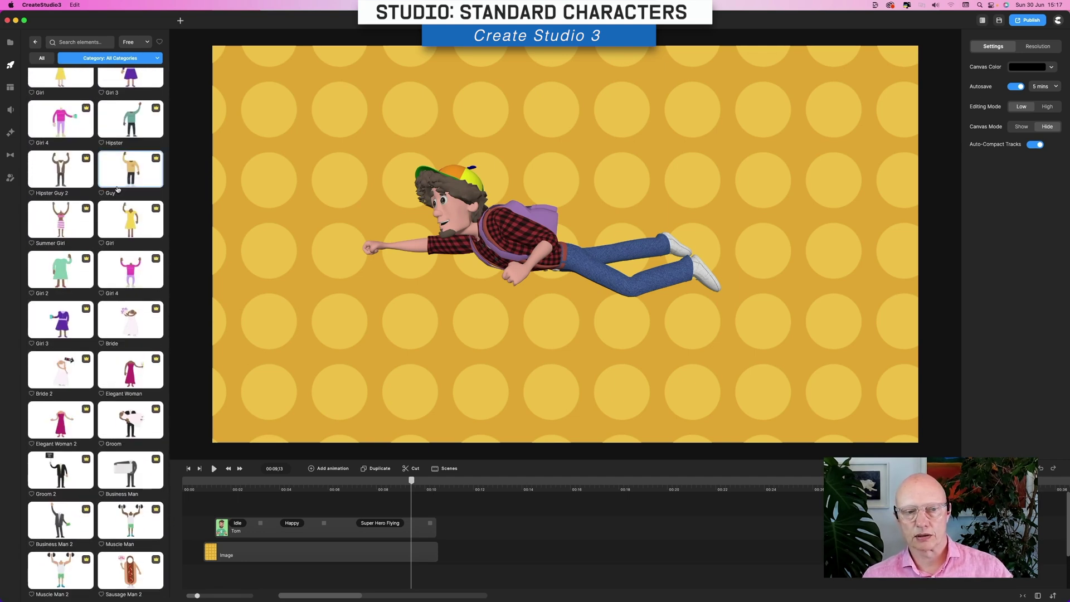
scroll(109, 178, up, 6)
scroll(118, 189, down, 15)
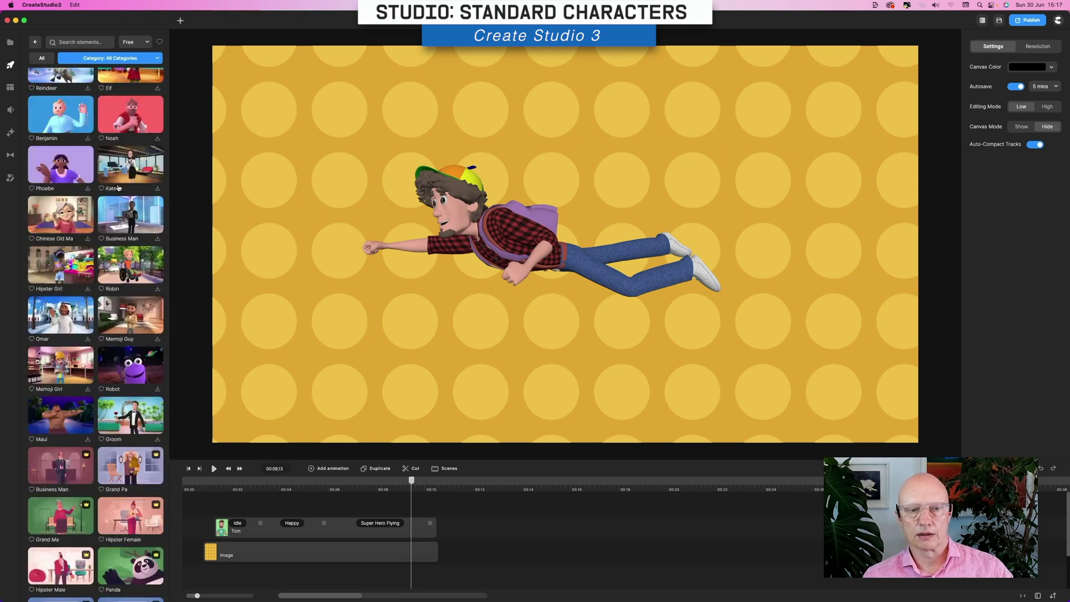
scroll(117, 189, down, 20)
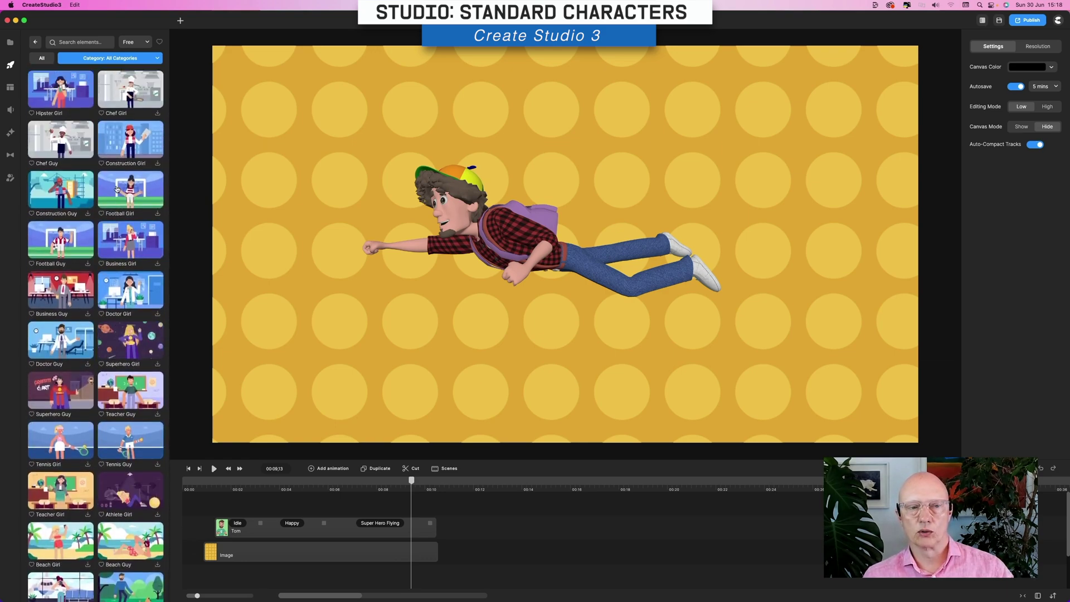
scroll(114, 190, down, 10)
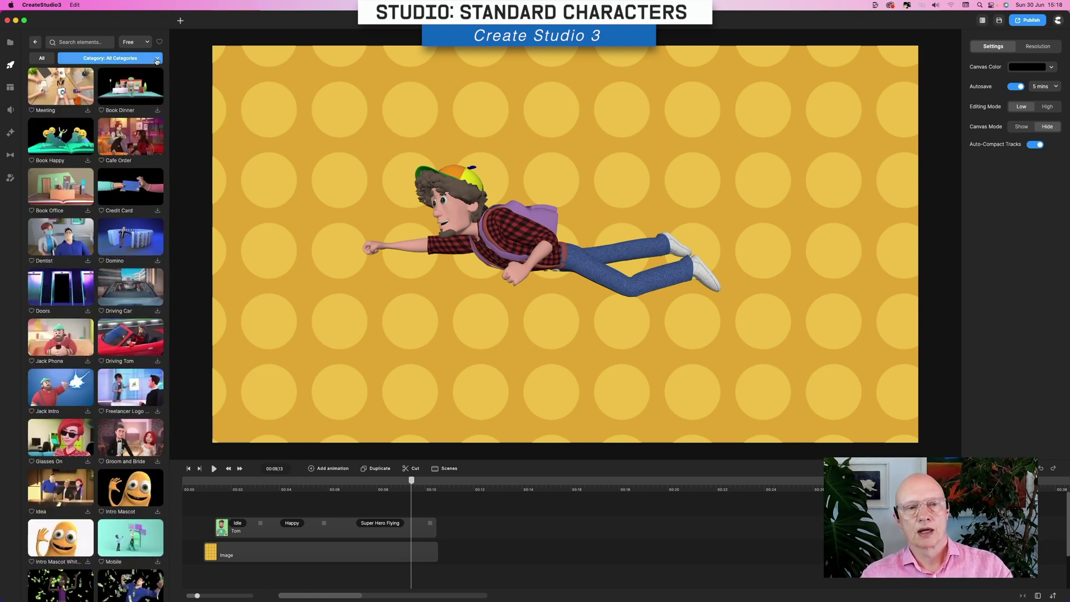
- Filter the character library to the 3D category and examine its free and premium characters from start to end
click(156, 59)
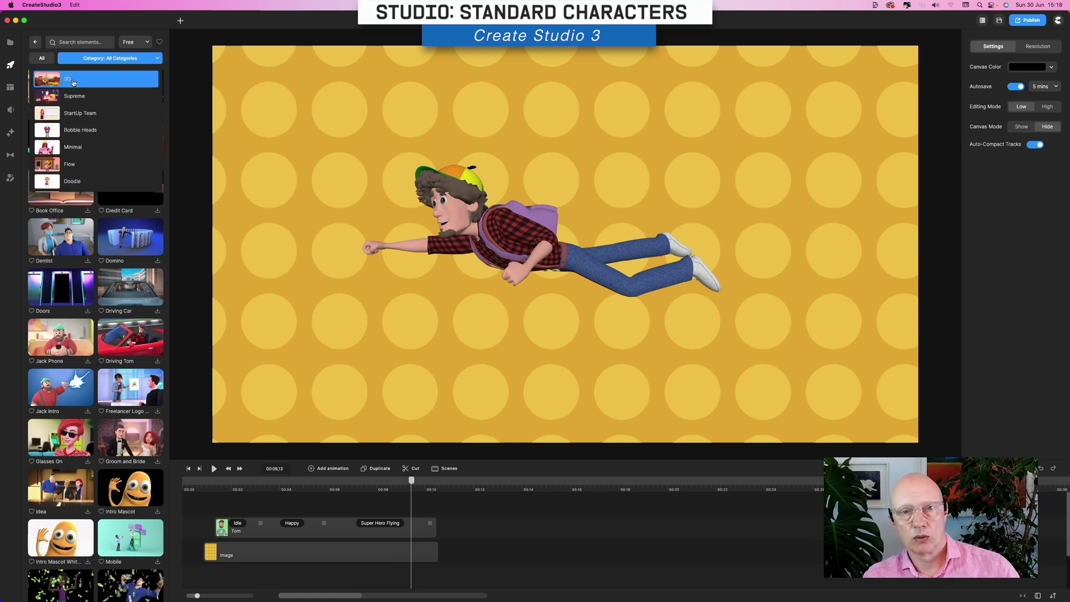
click(73, 82)
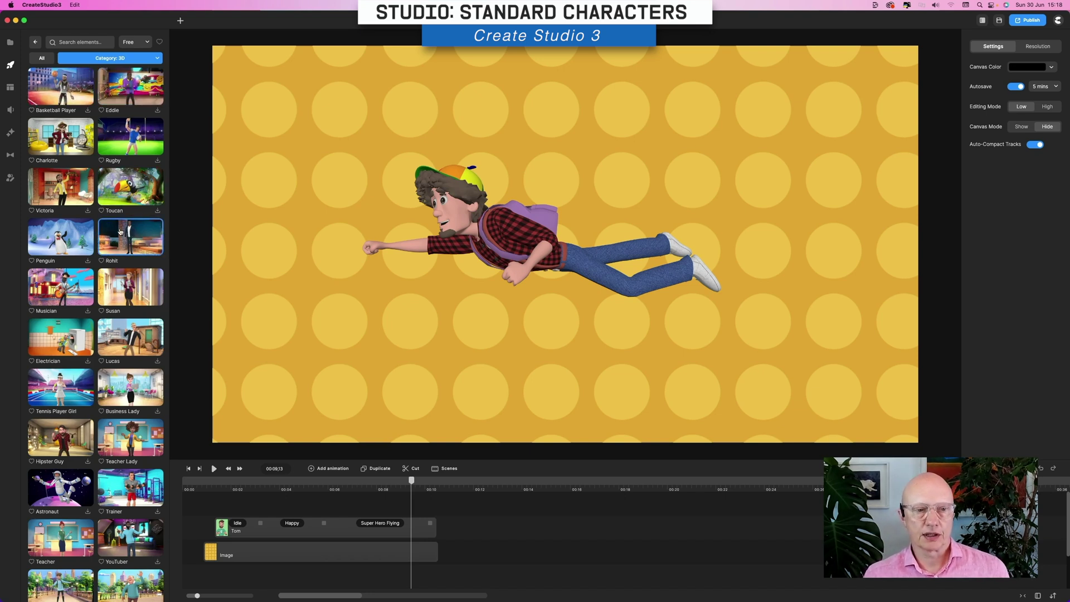
scroll(120, 233, down, 5)
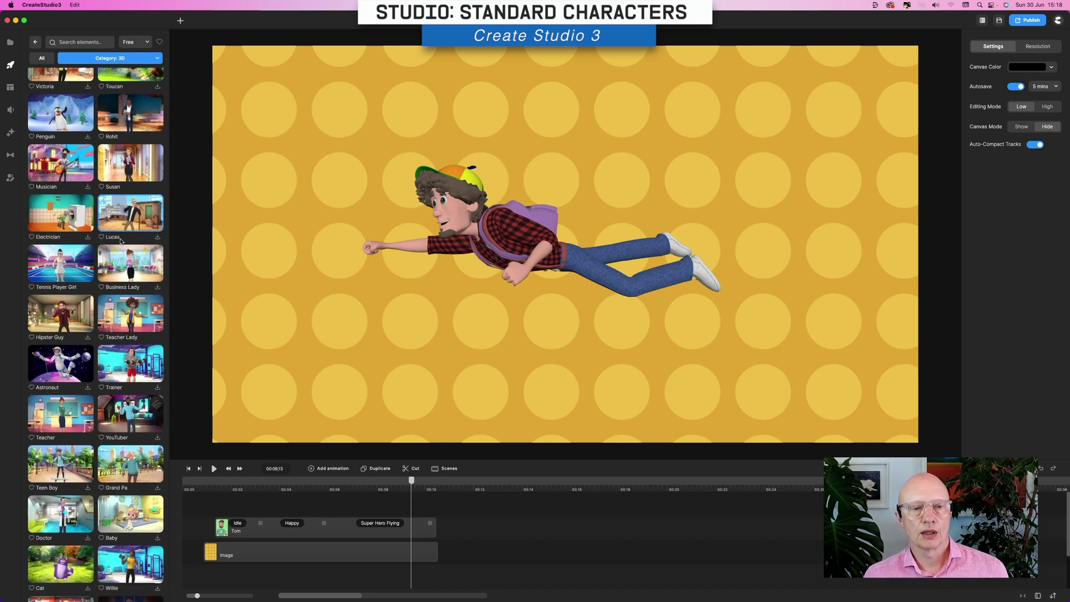
scroll(121, 241, down, 7)
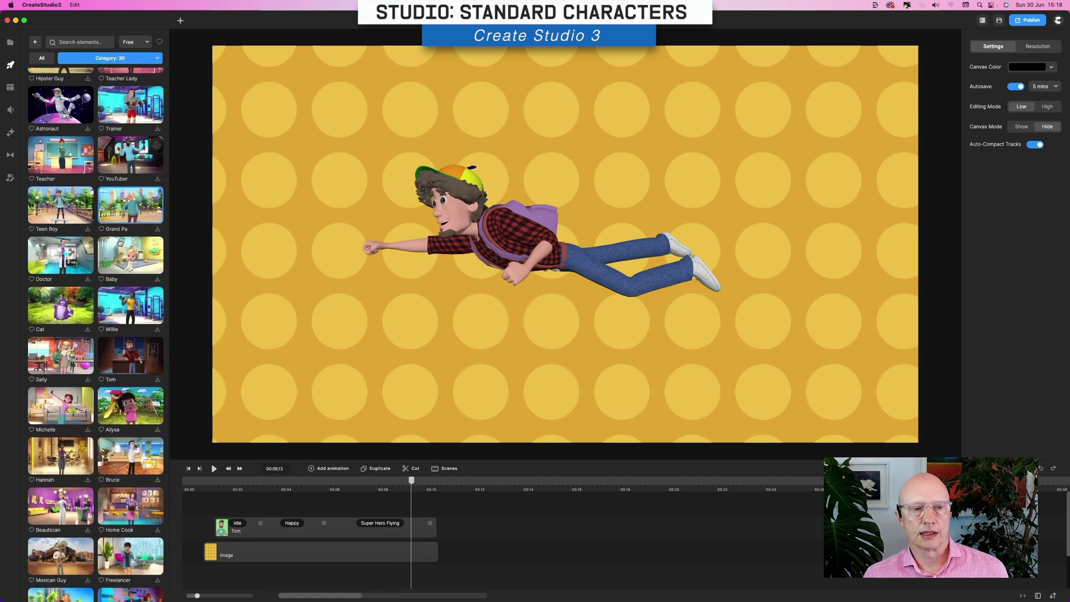
scroll(120, 241, down, 5)
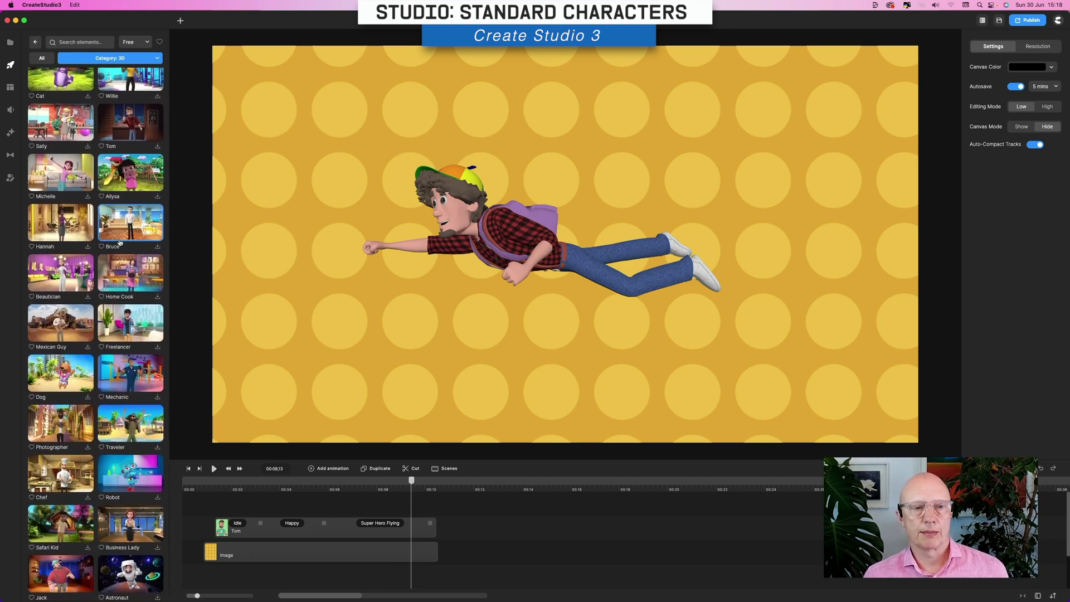
scroll(119, 243, down, 5)
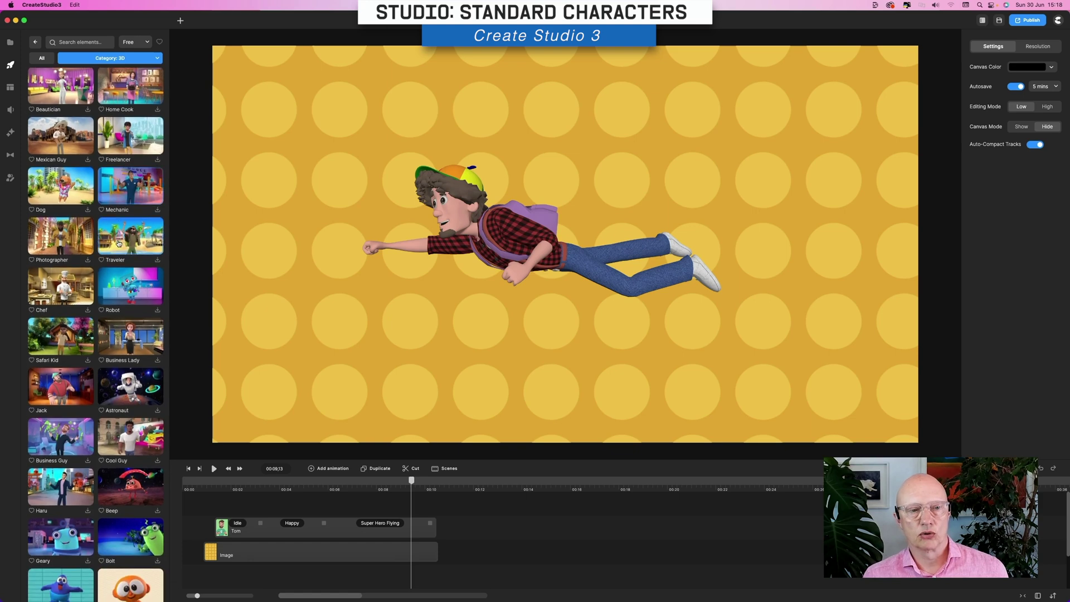
scroll(118, 243, down, 7)
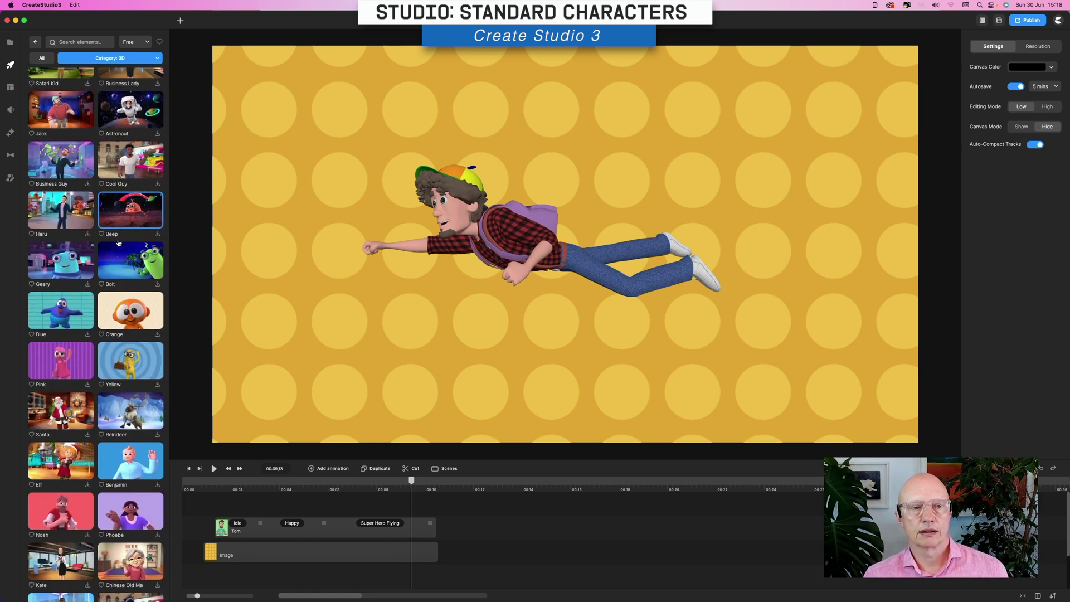
scroll(118, 243, up, 3)
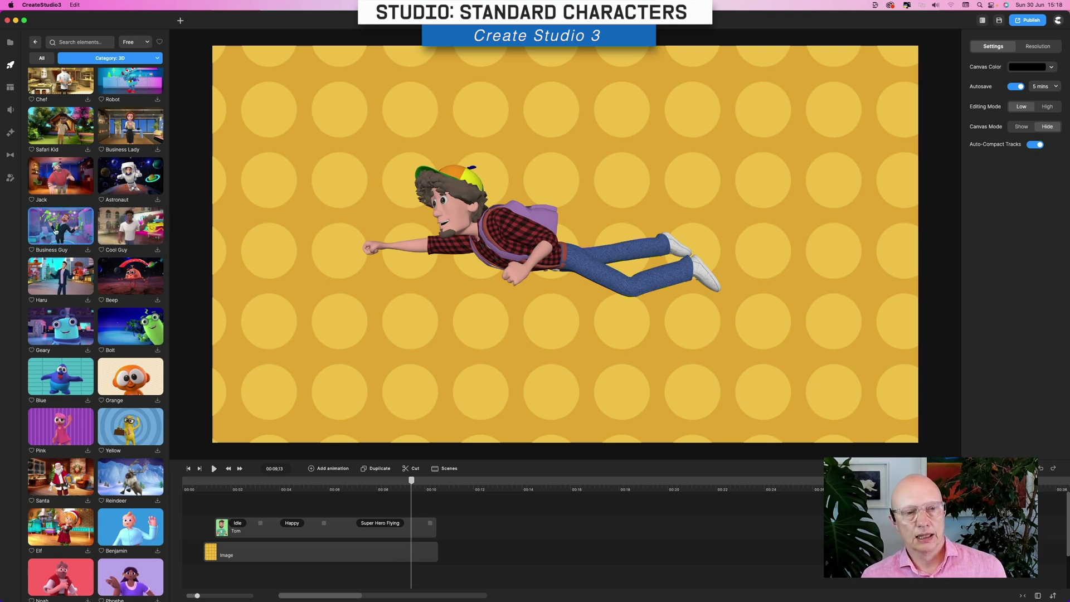
scroll(71, 234, down, 3)
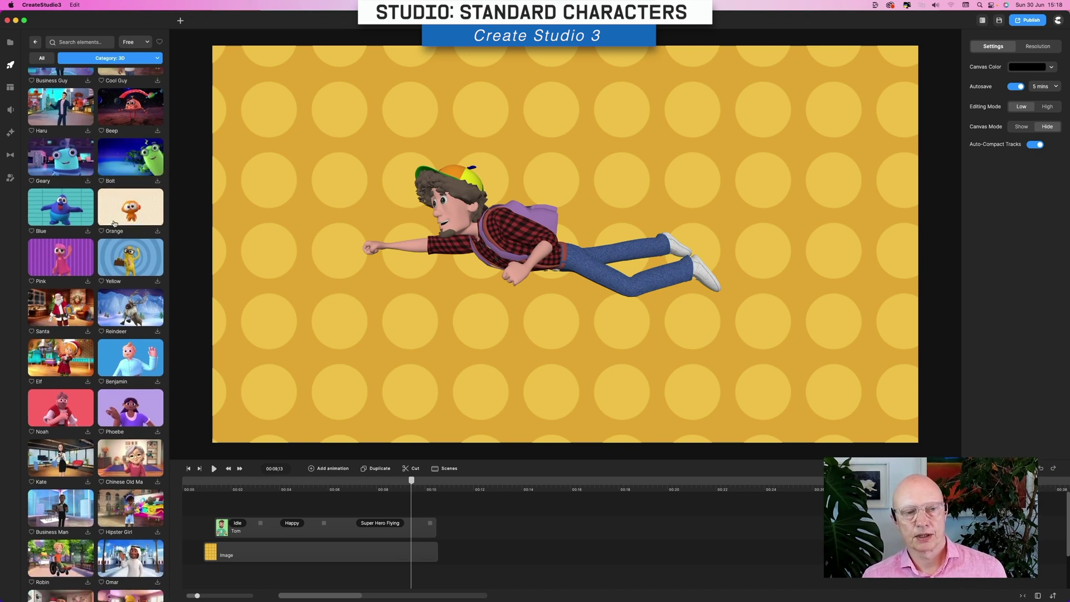
scroll(128, 213, up, 1)
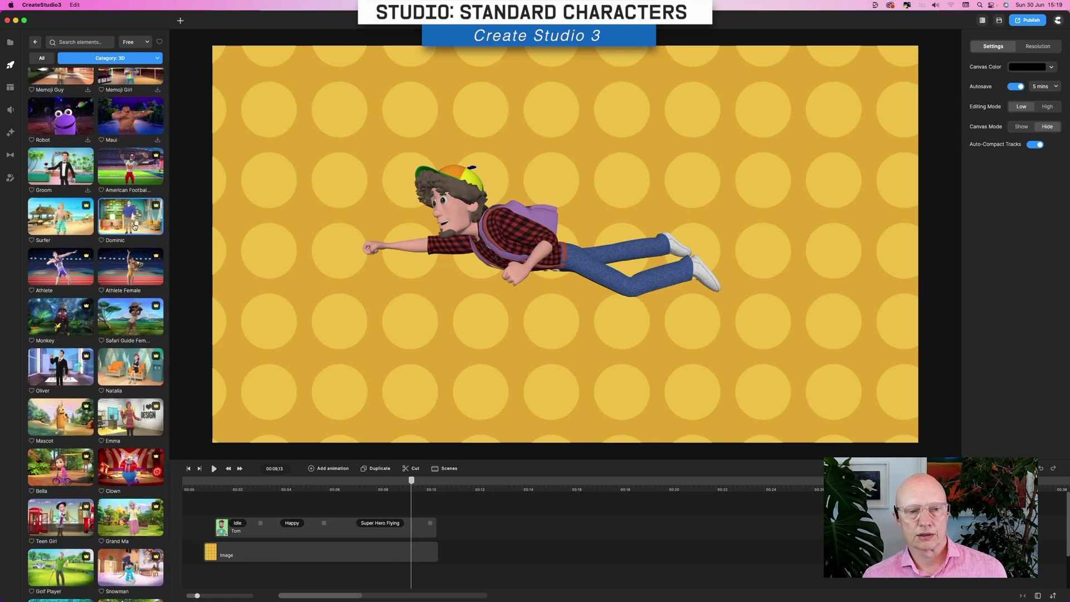
scroll(133, 225, down, 10)
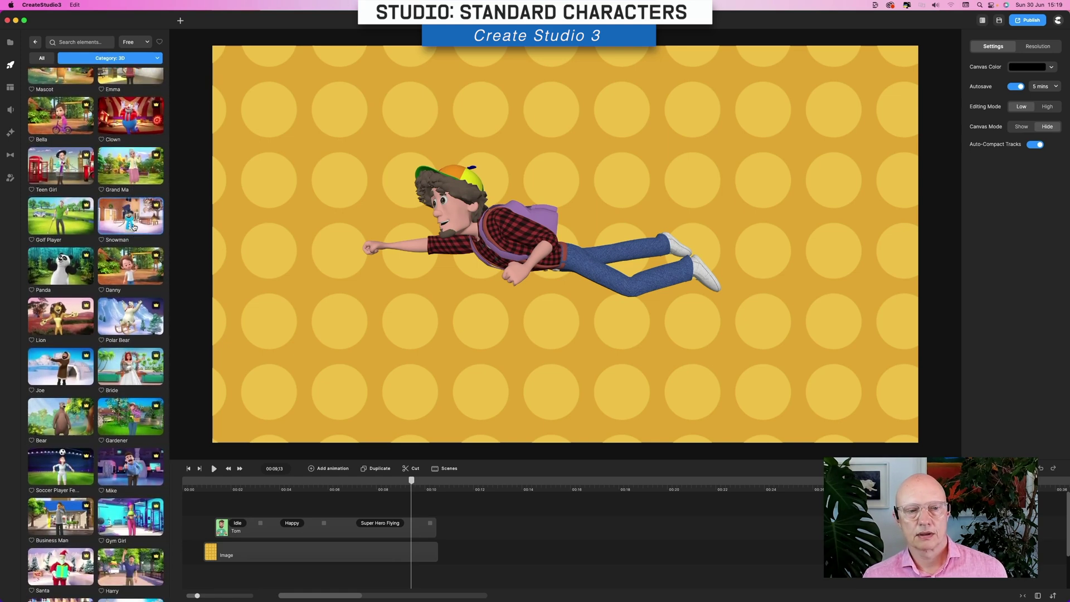
scroll(134, 226, down, 8)
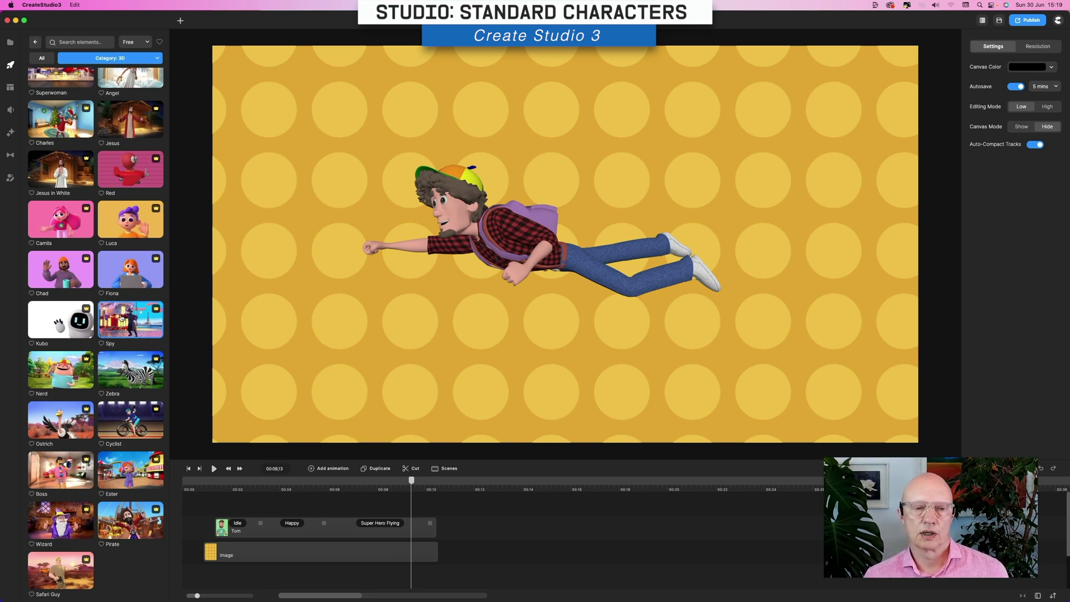
scroll(125, 319, up, 2)
scroll(125, 321, down, 15)
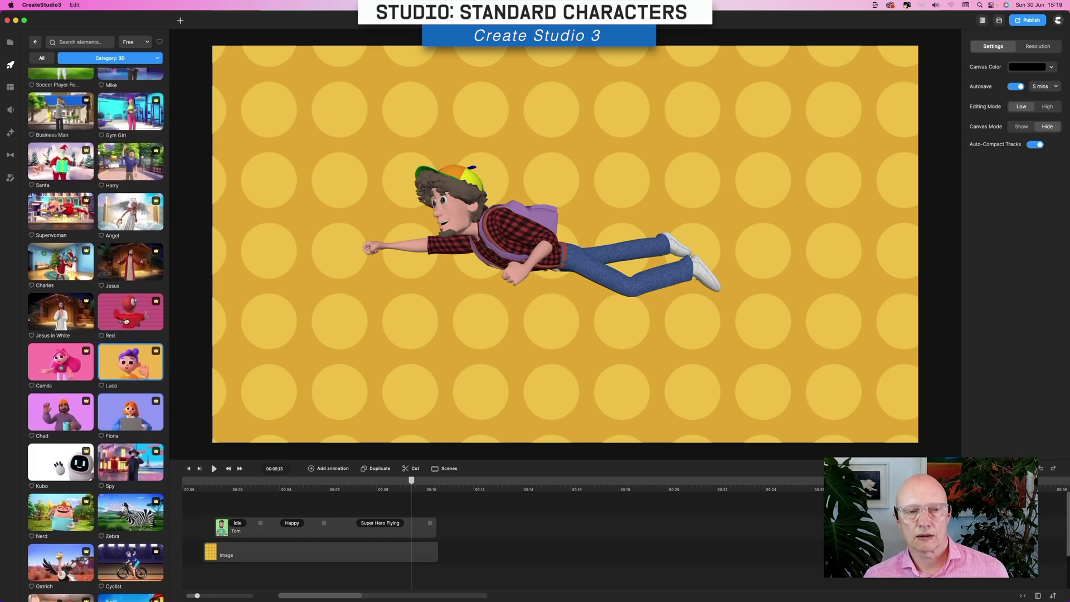
scroll(125, 322, down, 10)
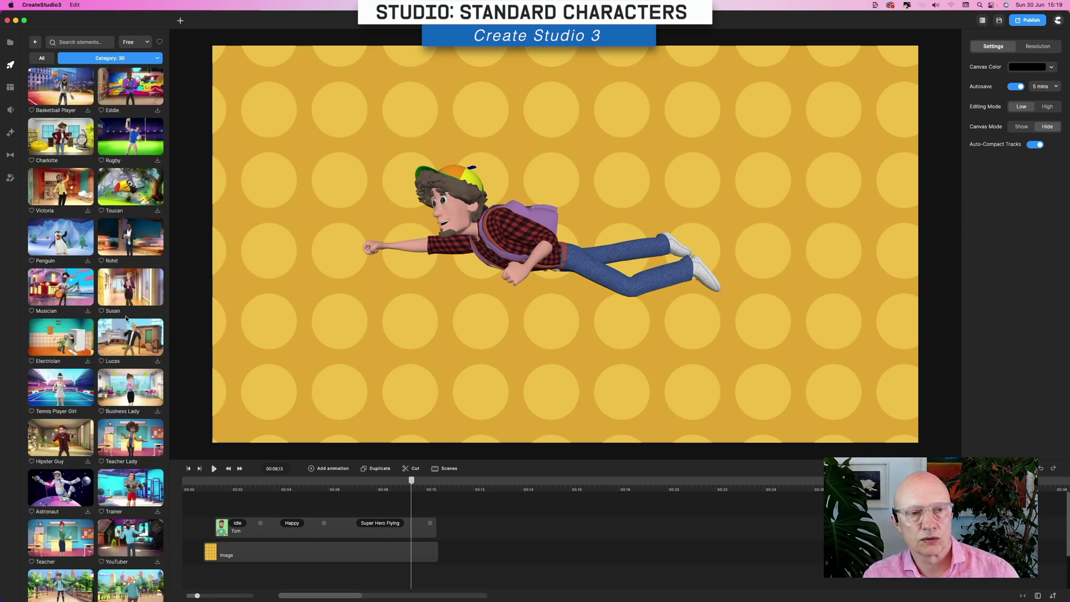
- Download the Eddie 3D character, place it on the timeline after Tom's clip at about 11.5 seconds, and scrub through its Wave action
click(157, 111)
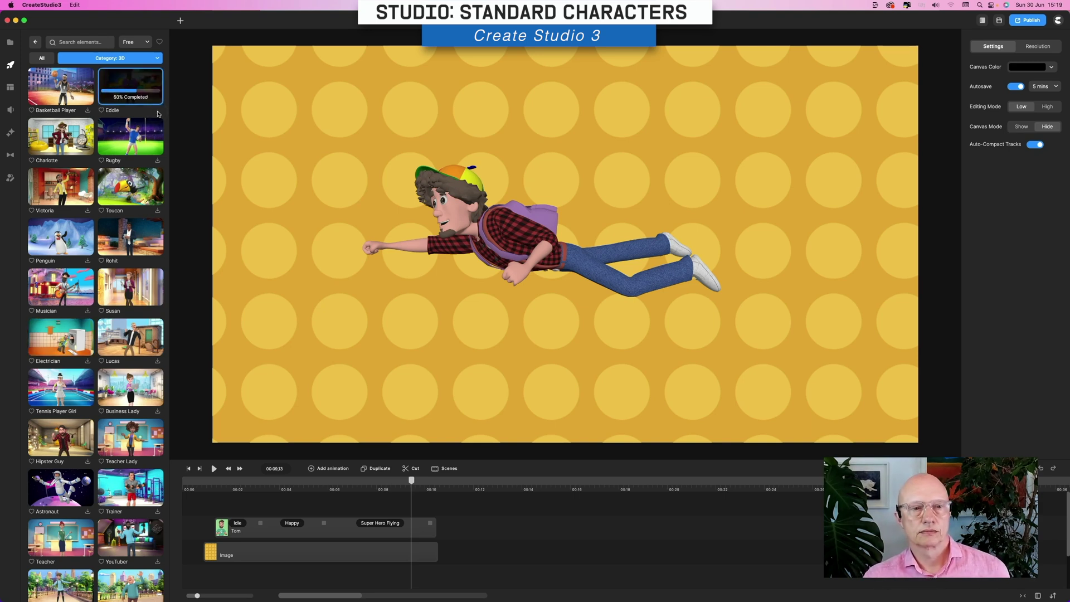
drag(130, 88, 490, 528)
click(492, 483)
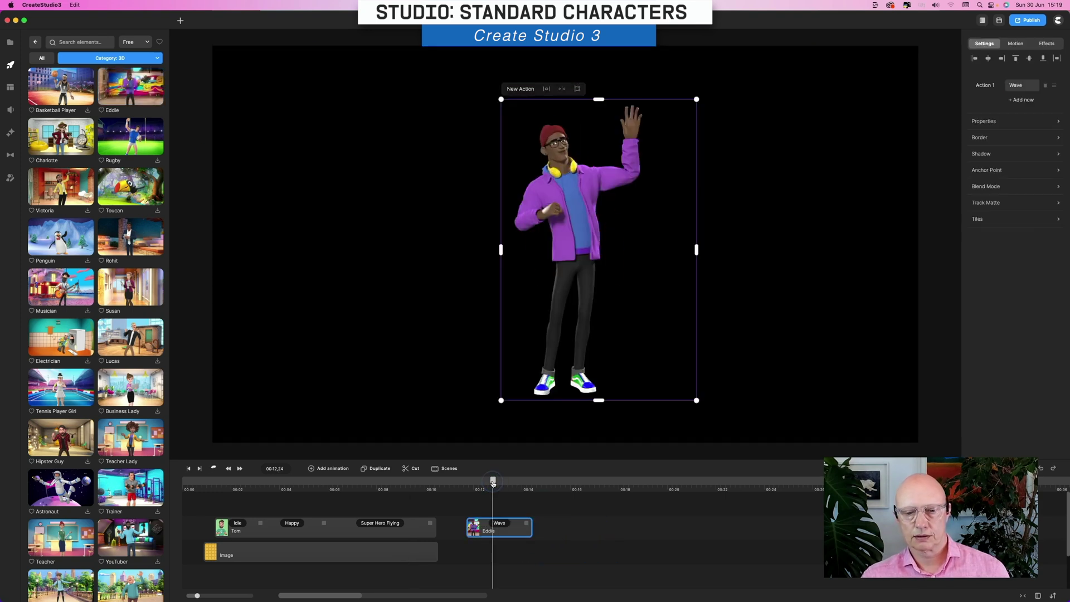
click(469, 486)
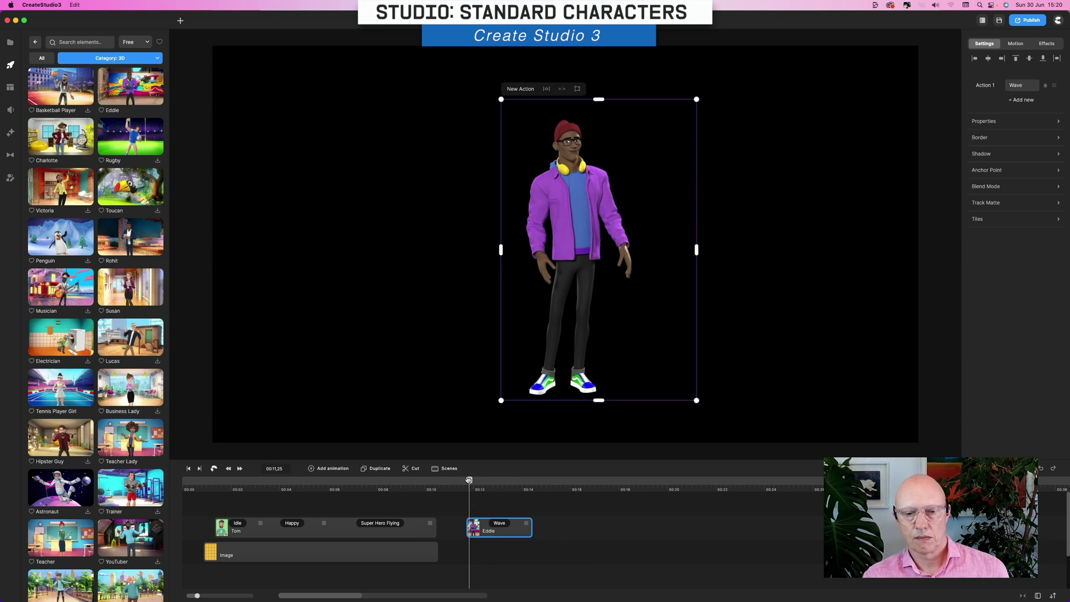
drag(469, 480, 495, 483)
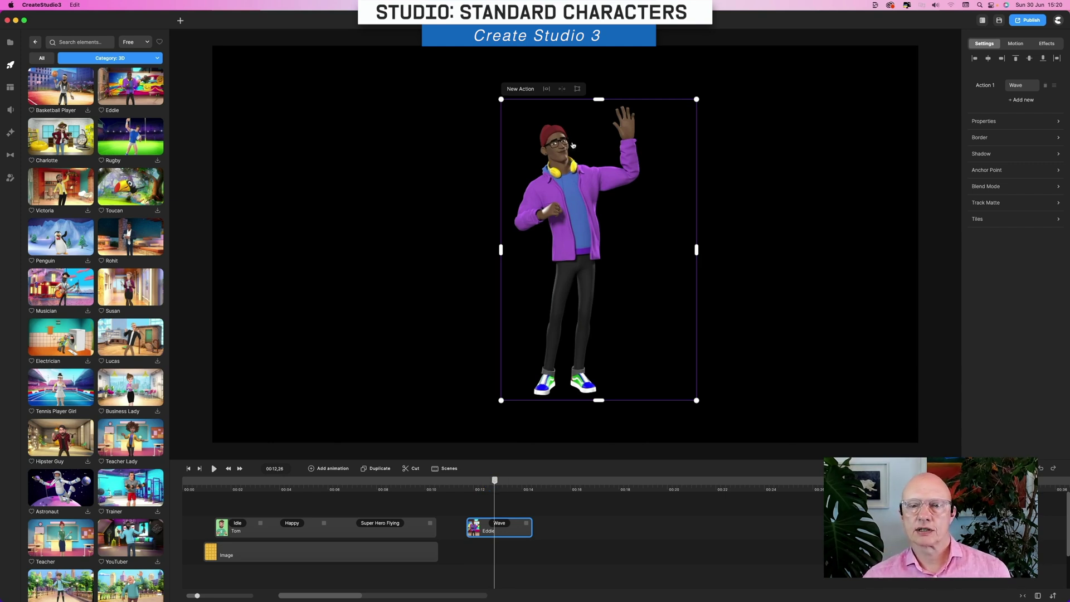
click(572, 113)
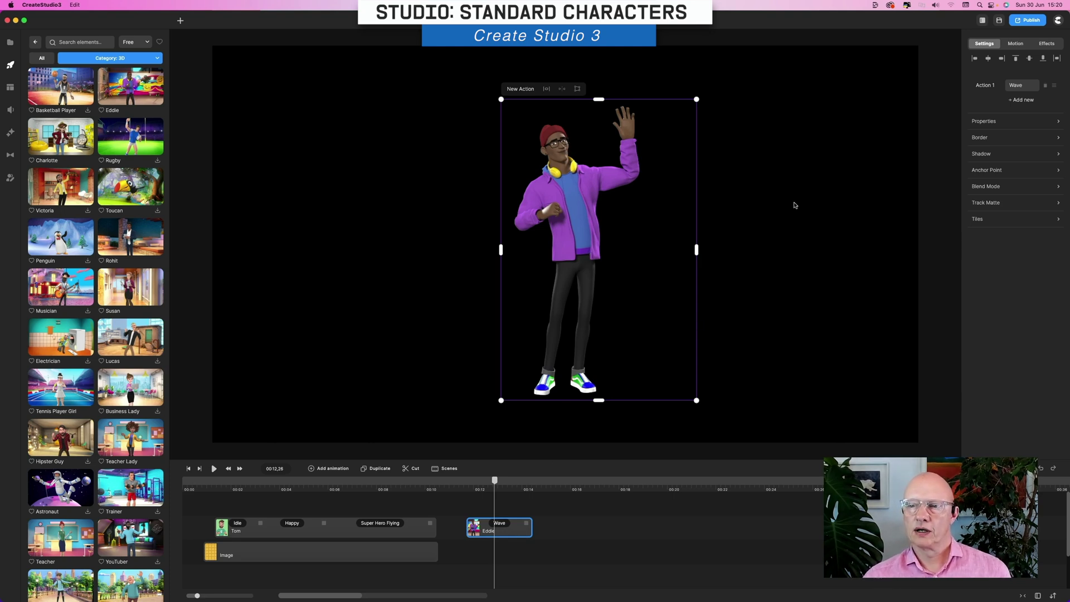
- Add the Showing Graph and Shake Hand Sideways actions to Eddie after Wave and preview the sequence
click(1022, 100)
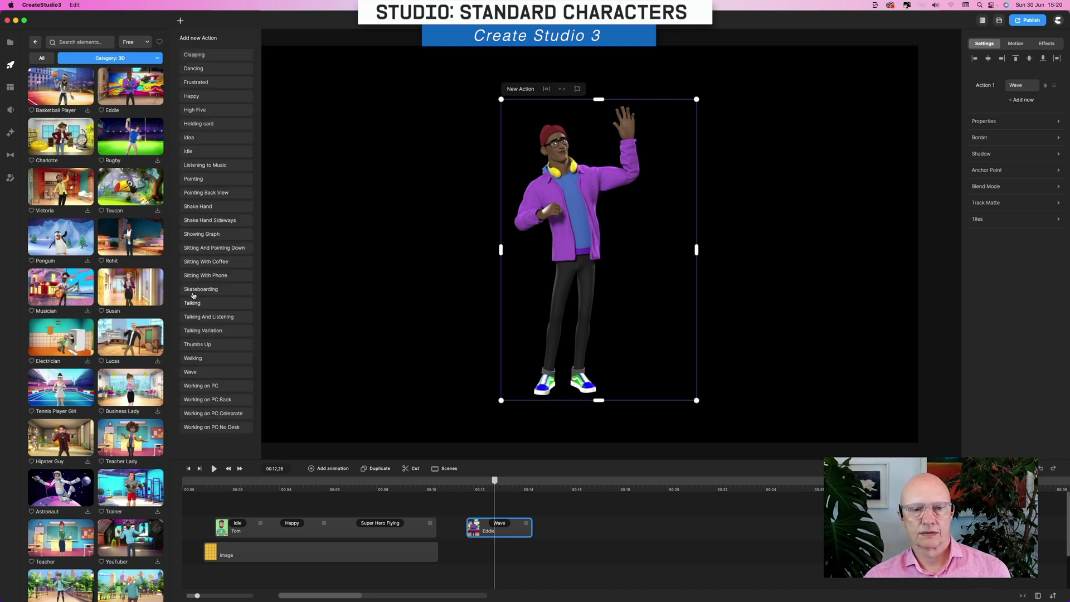
click(203, 234)
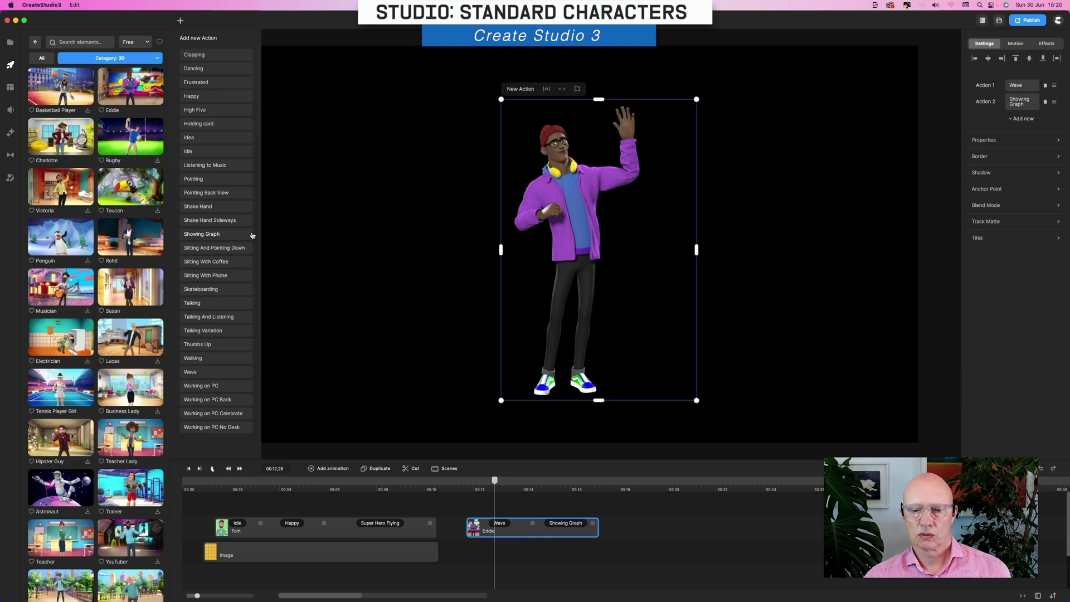
click(219, 221)
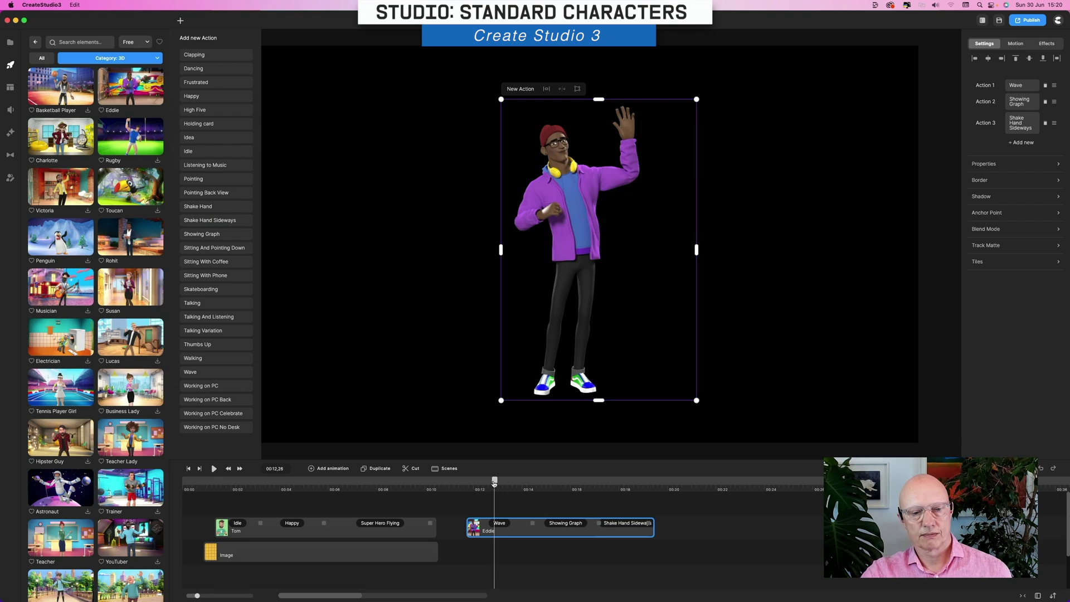
click(214, 470)
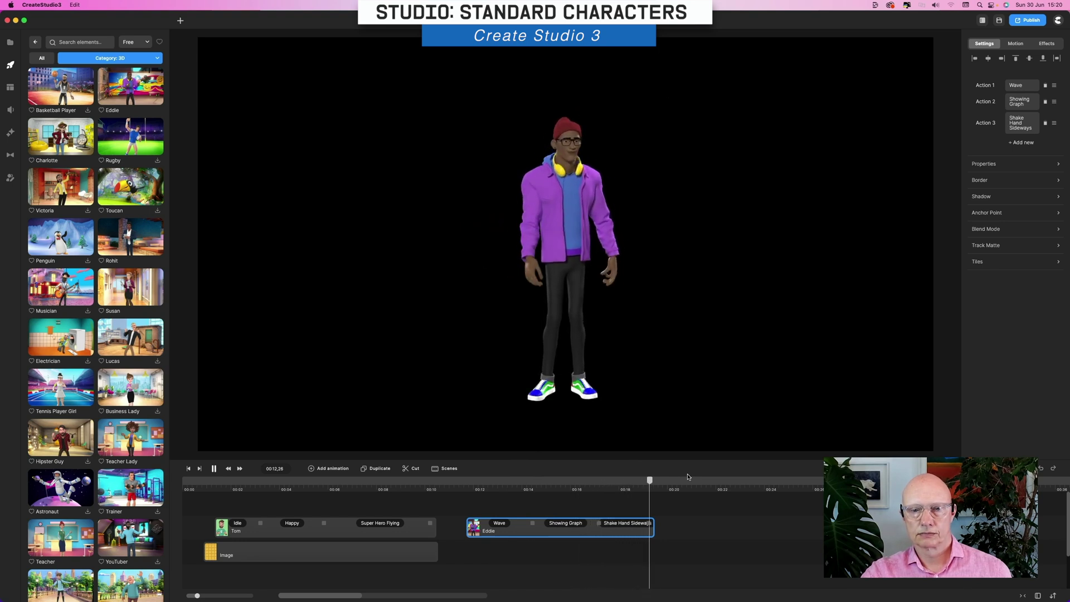
click(637, 488)
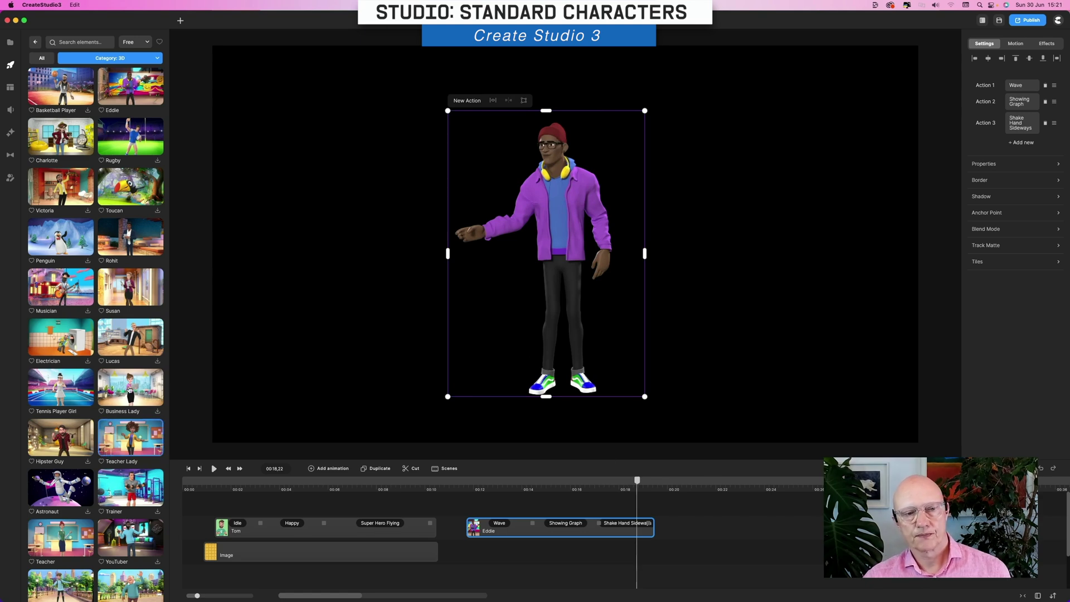
- Download the Allysa and Cat 3D characters and place Allysa on the timeline after Eddie's clip at about 20.5 seconds
scroll(124, 381, down, 5)
scroll(123, 382, down, 4)
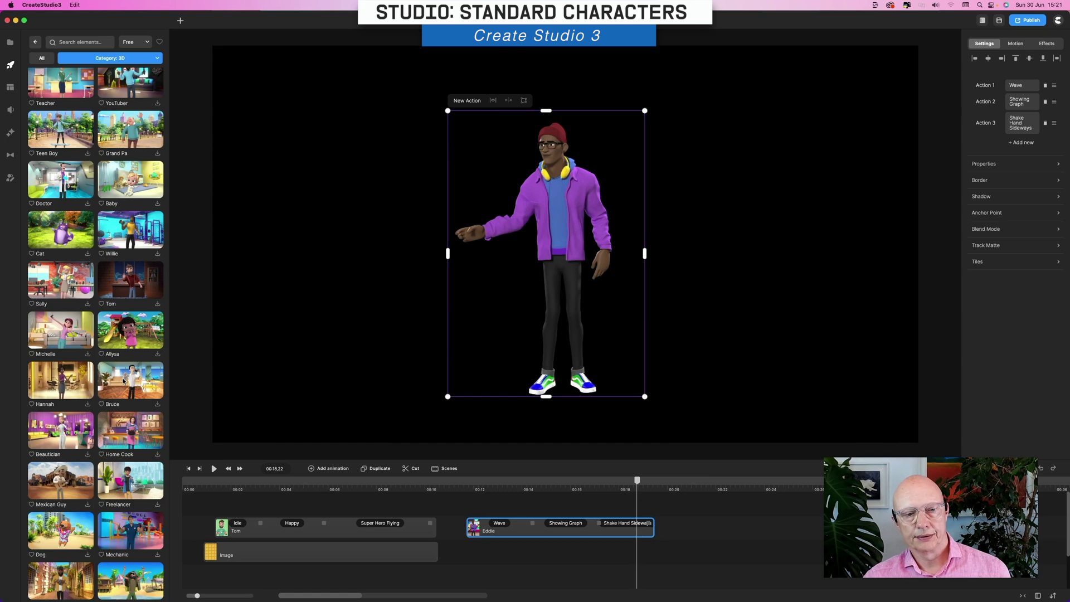
scroll(124, 381, down, 1)
scroll(123, 381, down, 3)
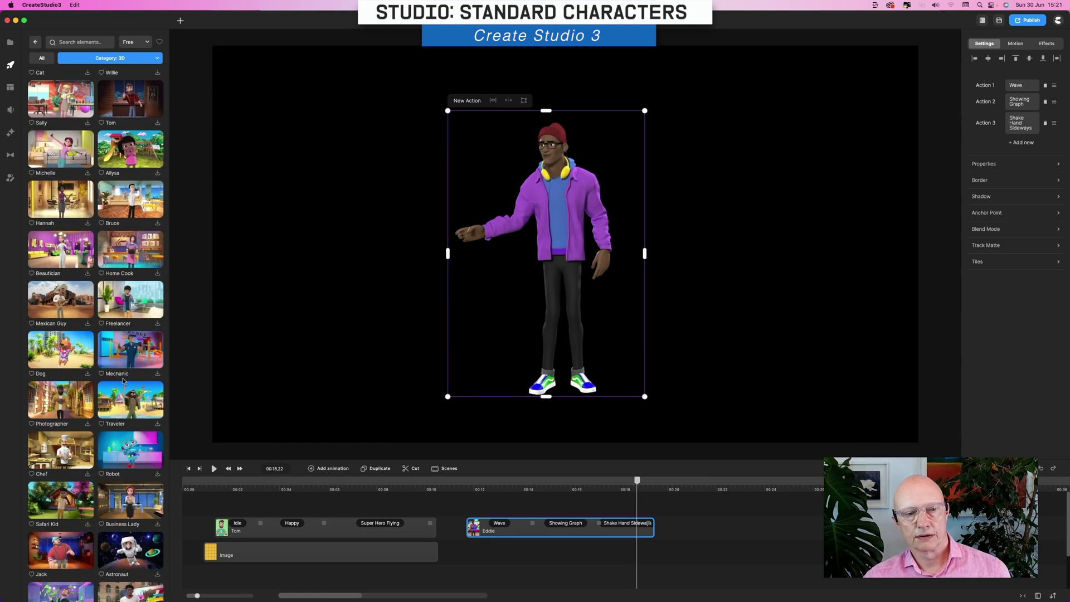
scroll(123, 381, up, 3)
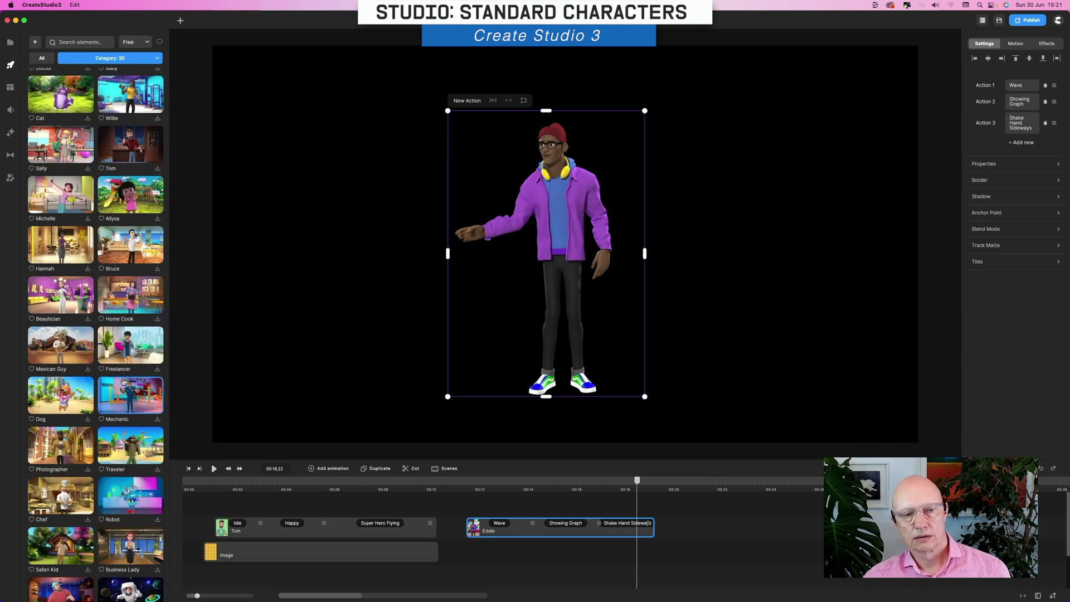
scroll(124, 381, up, 3)
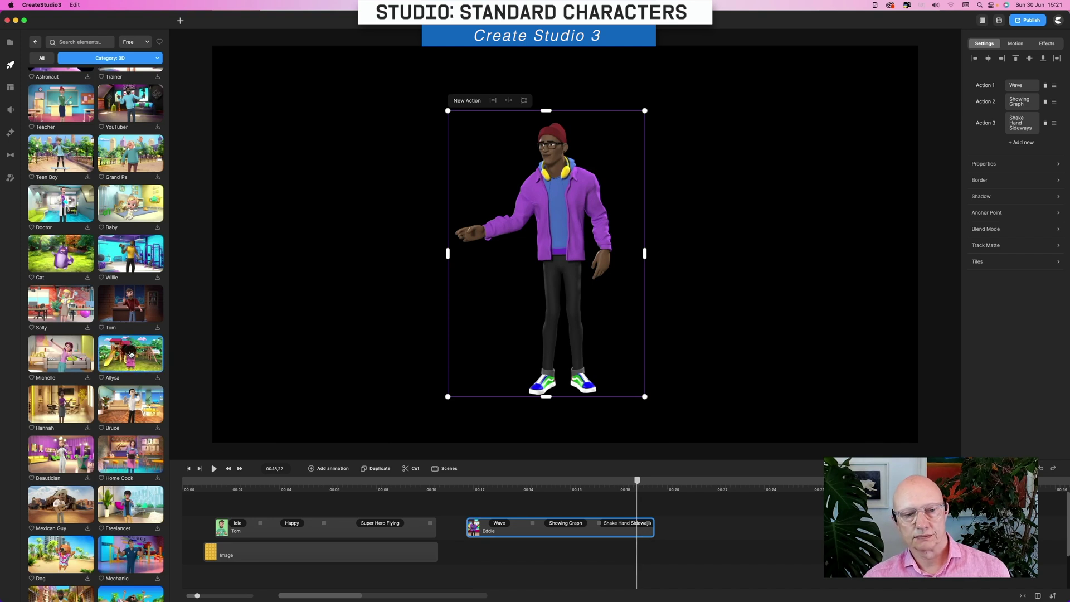
click(156, 379)
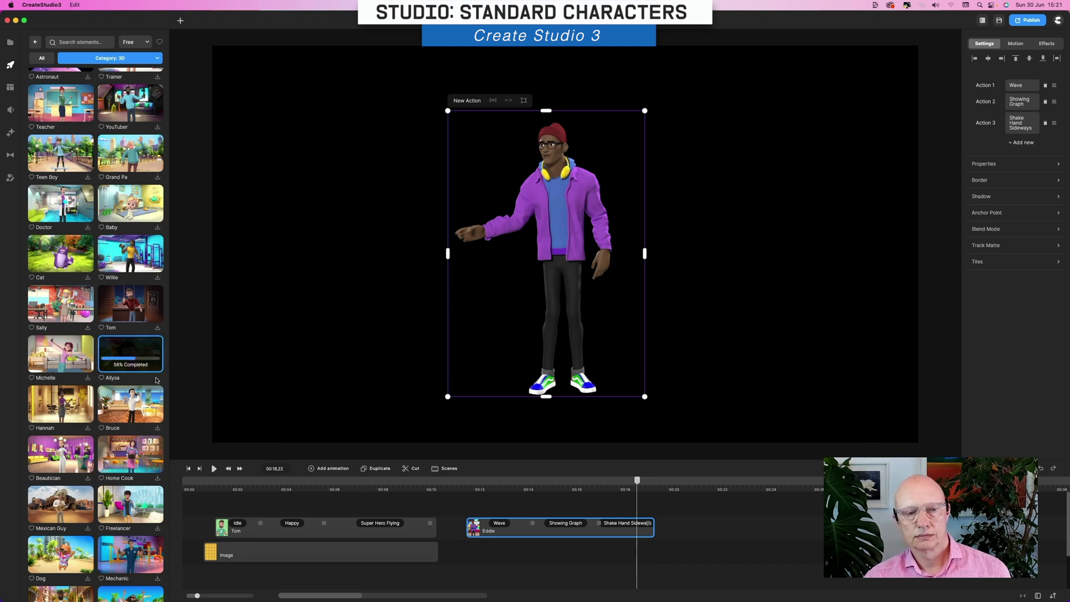
click(88, 277)
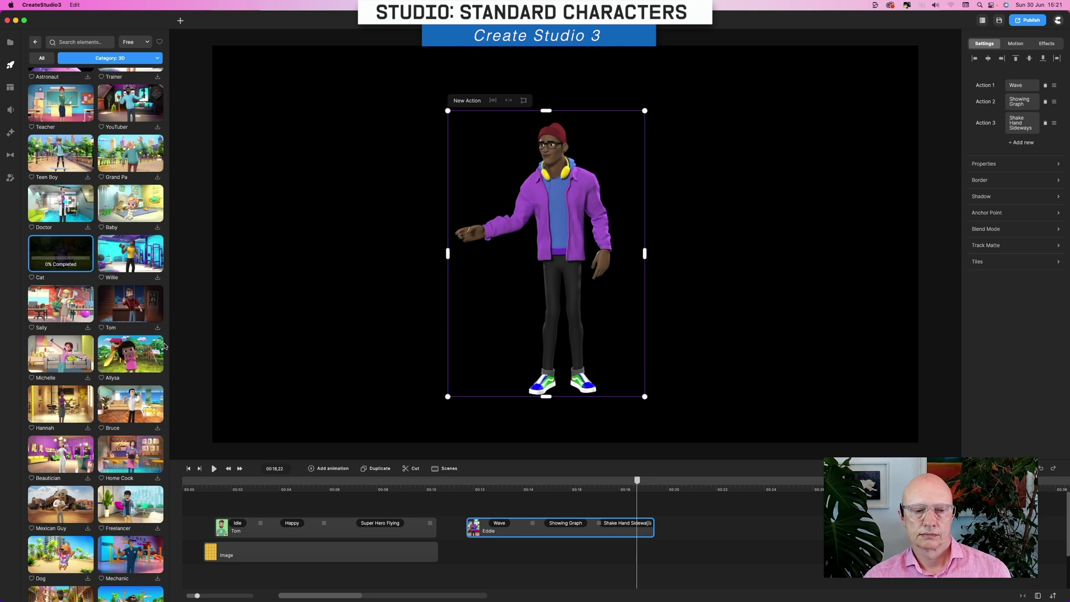
drag(150, 350, 706, 530)
click(699, 489)
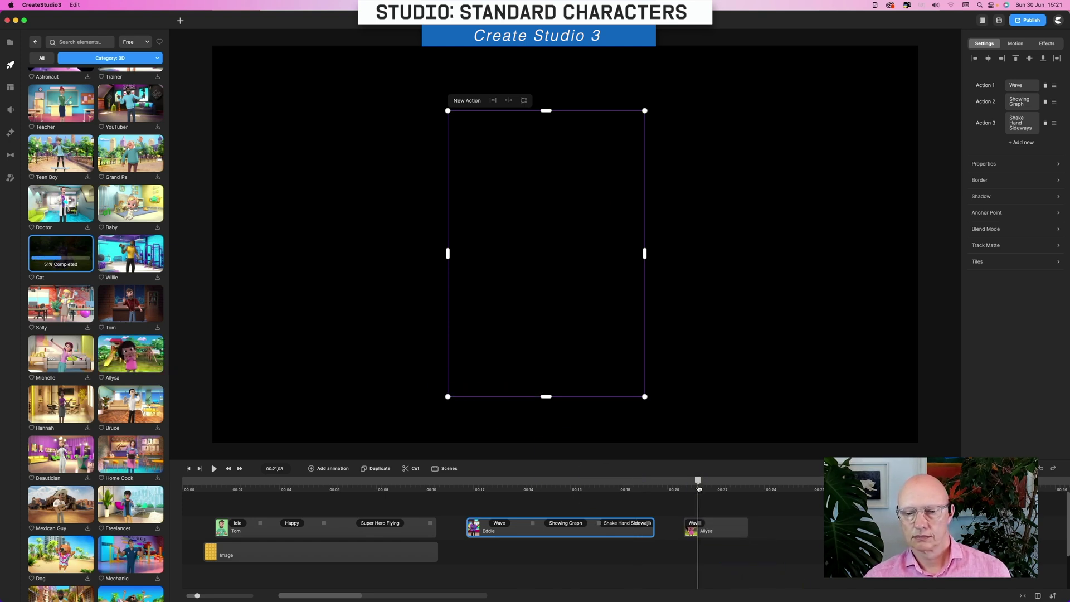
- Preview Allysa's Wave action, add the Pops Out of The Box action after it, and play the new action
mouse_move(699, 483)
mouse_down()
mouse_move(715, 484)
mouse_move(686, 482)
mouse_up()
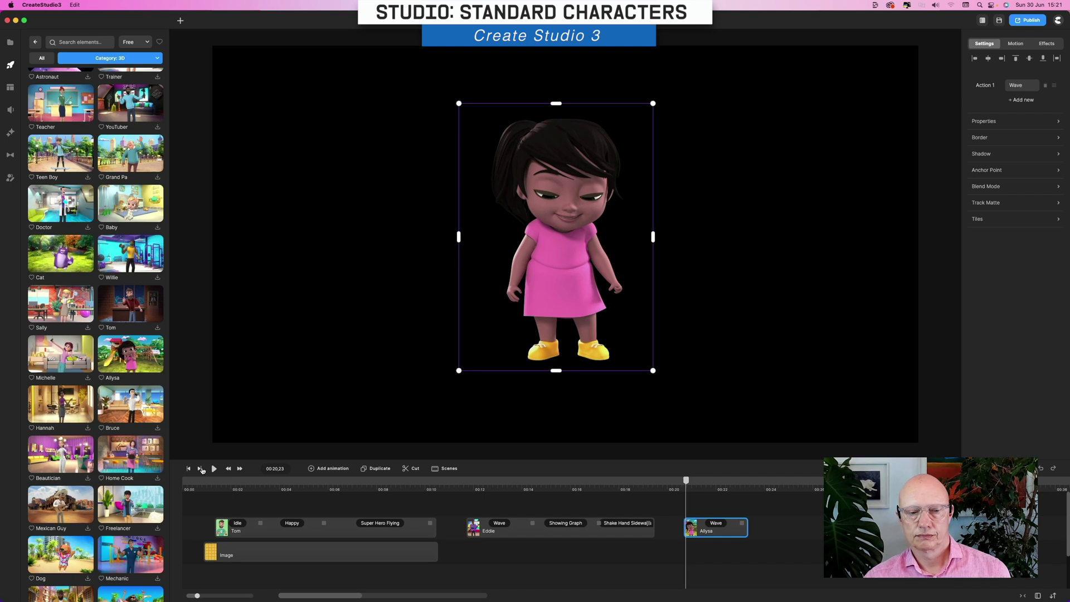
click(213, 469)
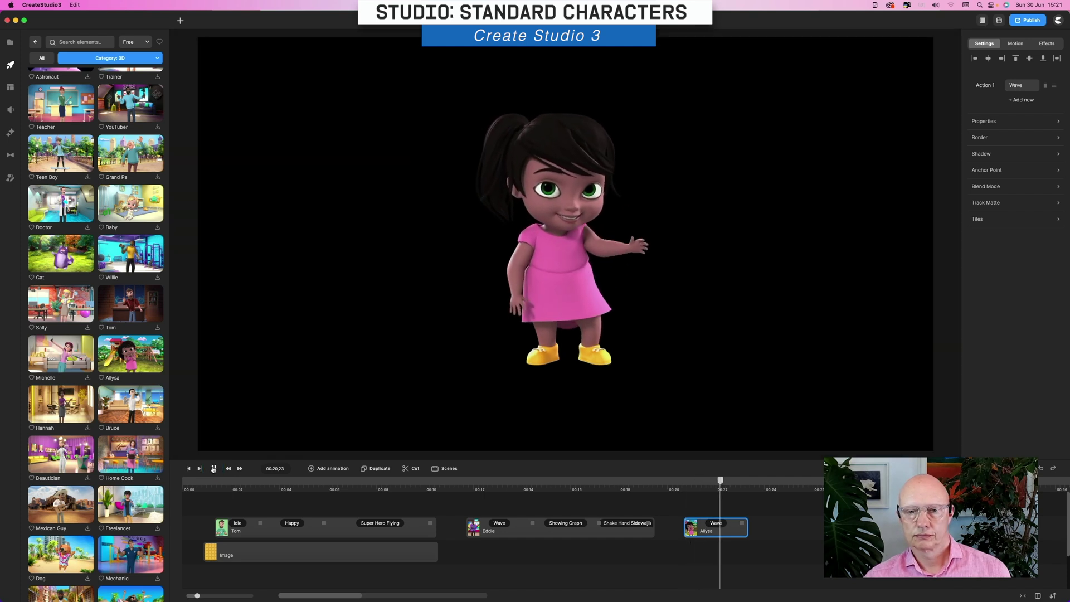
key(space)
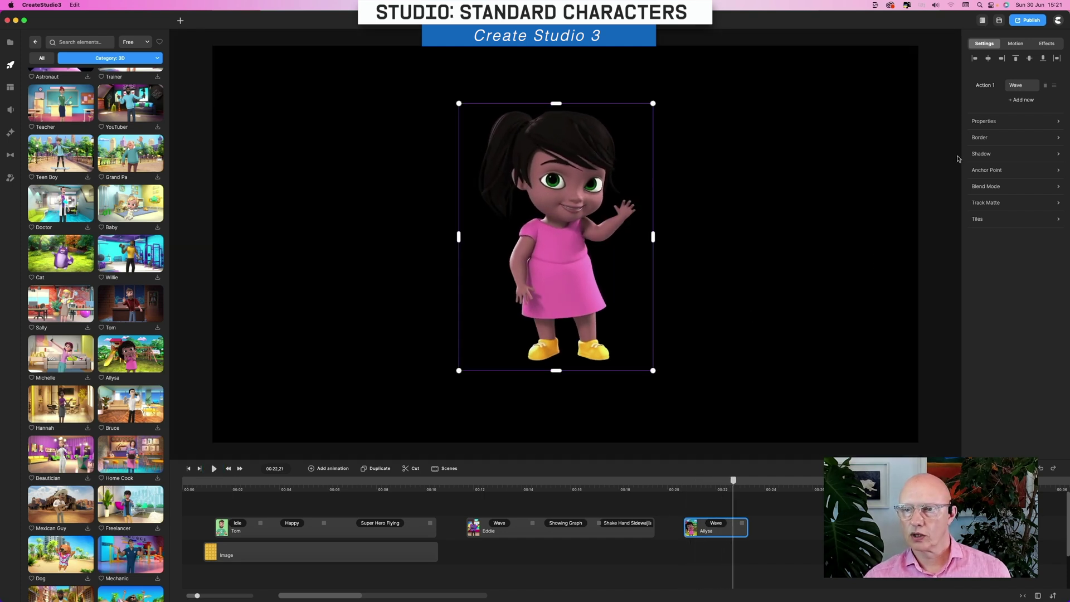
click(1029, 100)
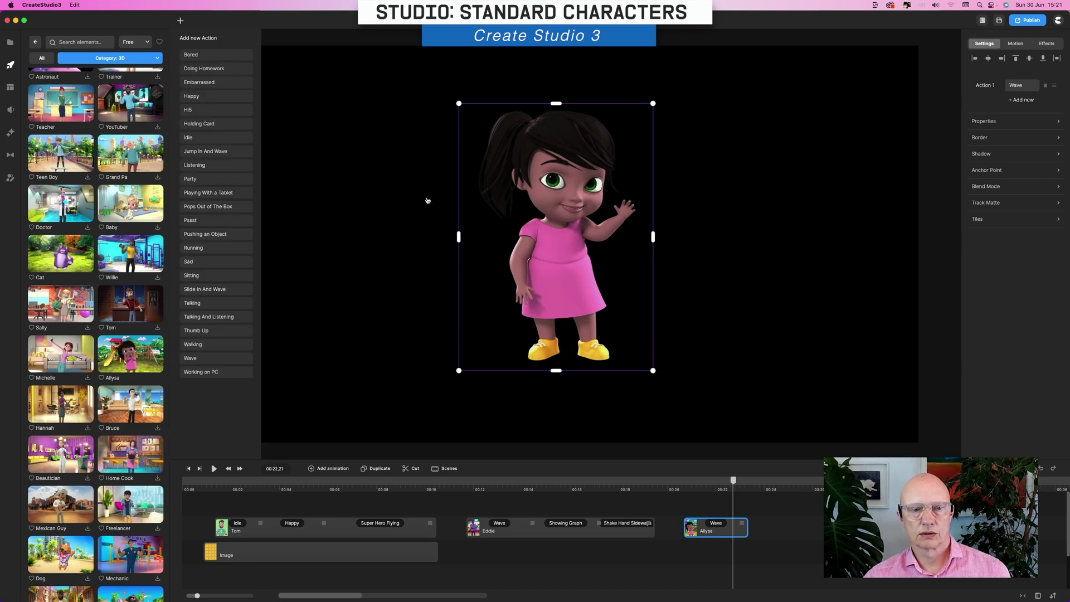
click(207, 206)
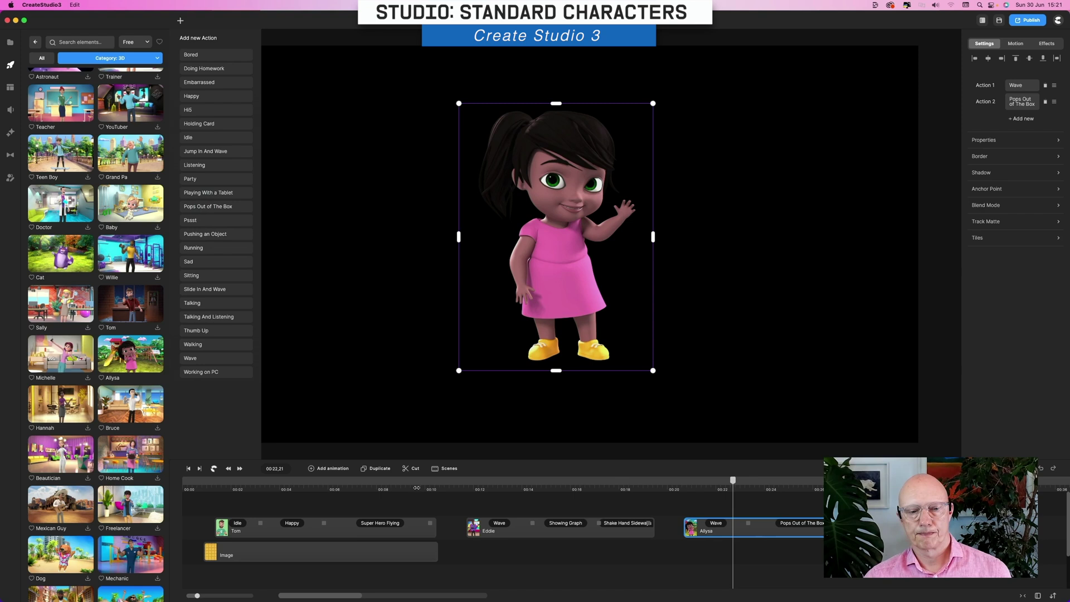
click(213, 468)
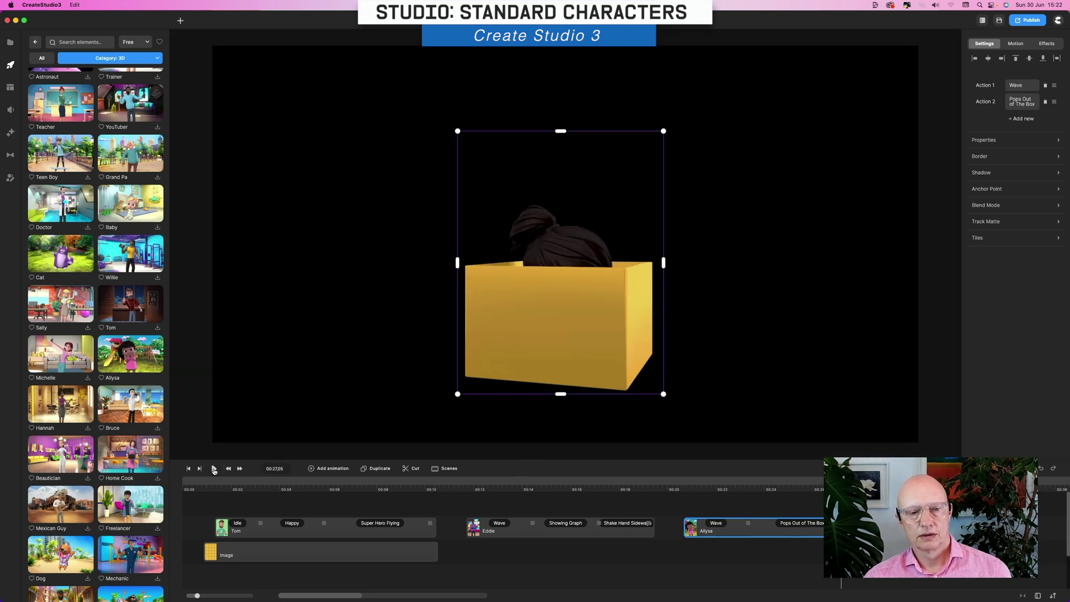
- Place the downloaded Cat 3D character on the timeline after Allysa's clip at about 28.5 seconds
scroll(133, 427, down, 3)
scroll(133, 427, up, 3)
drag(61, 256, 495, 326)
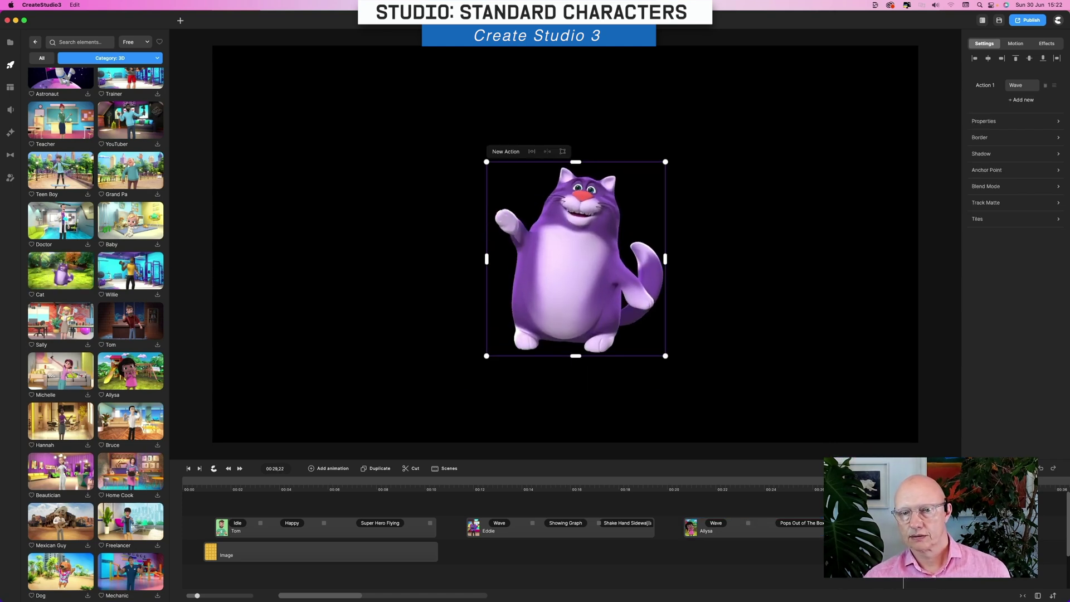
- Add the Sad action to Cat after Wave and preview the sequence
click(506, 151)
click(215, 207)
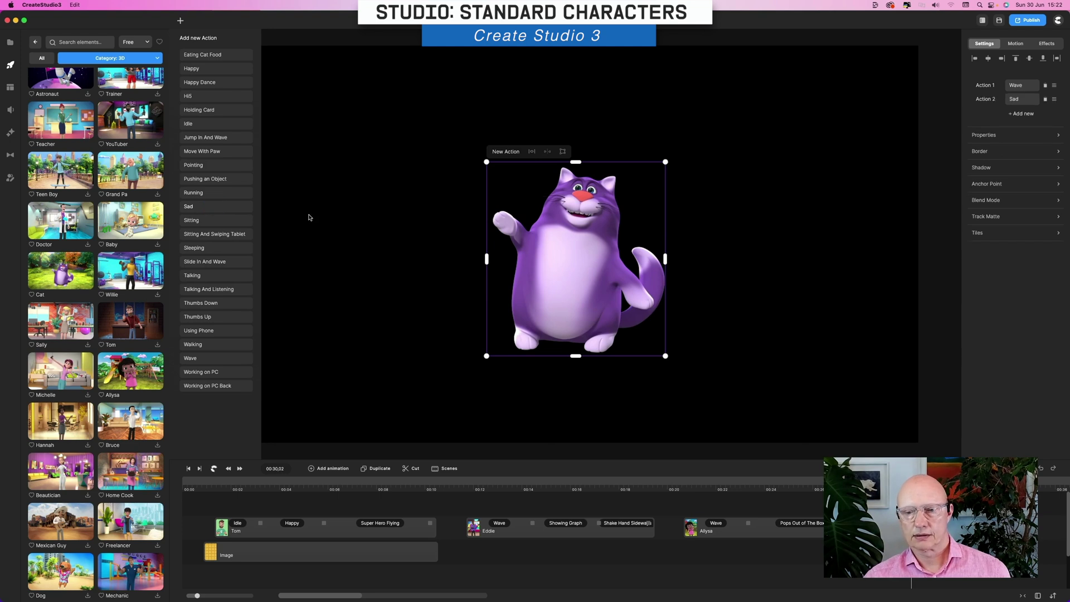
click(215, 470)
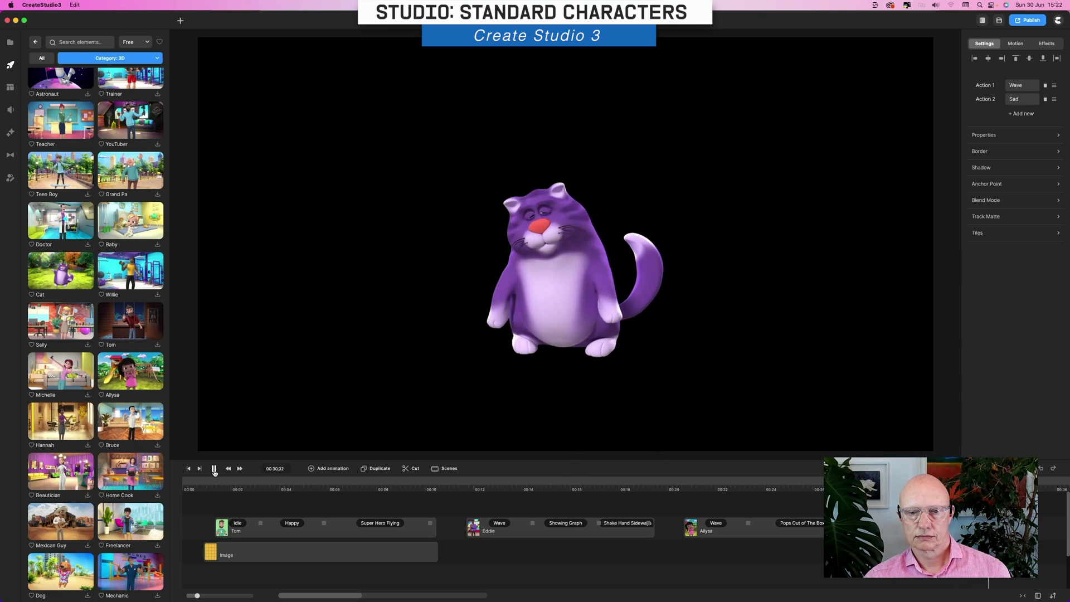
click(214, 470)
drag(196, 483, 205, 483)
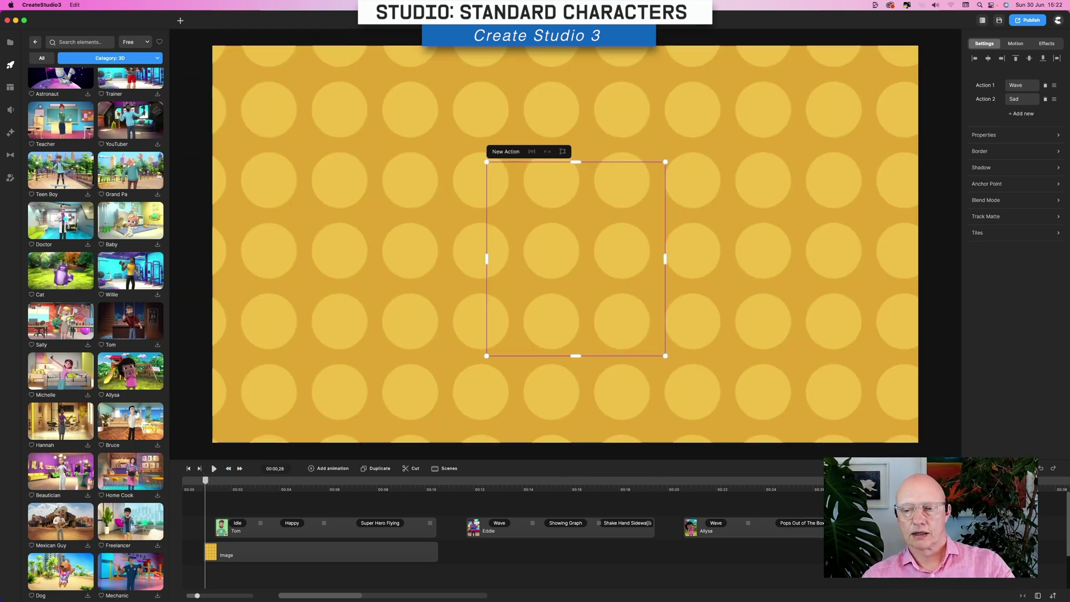
click(938, 489)
- Download the Orange 3D character and place it on the timeline after Cat's clip at about 34 seconds
scroll(128, 360, down, 10)
scroll(128, 360, down, 7)
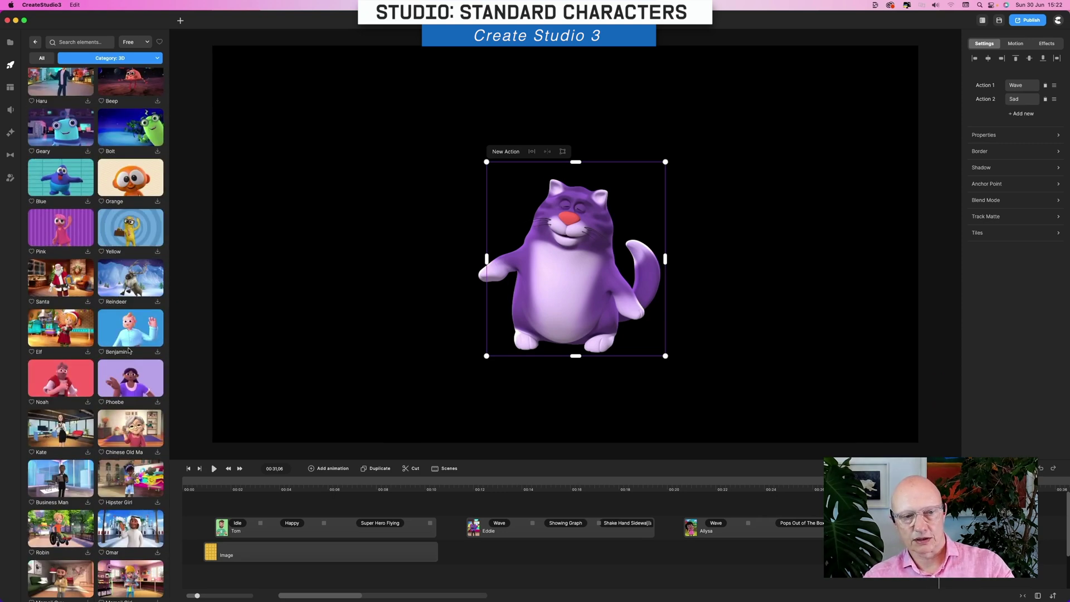
click(125, 184)
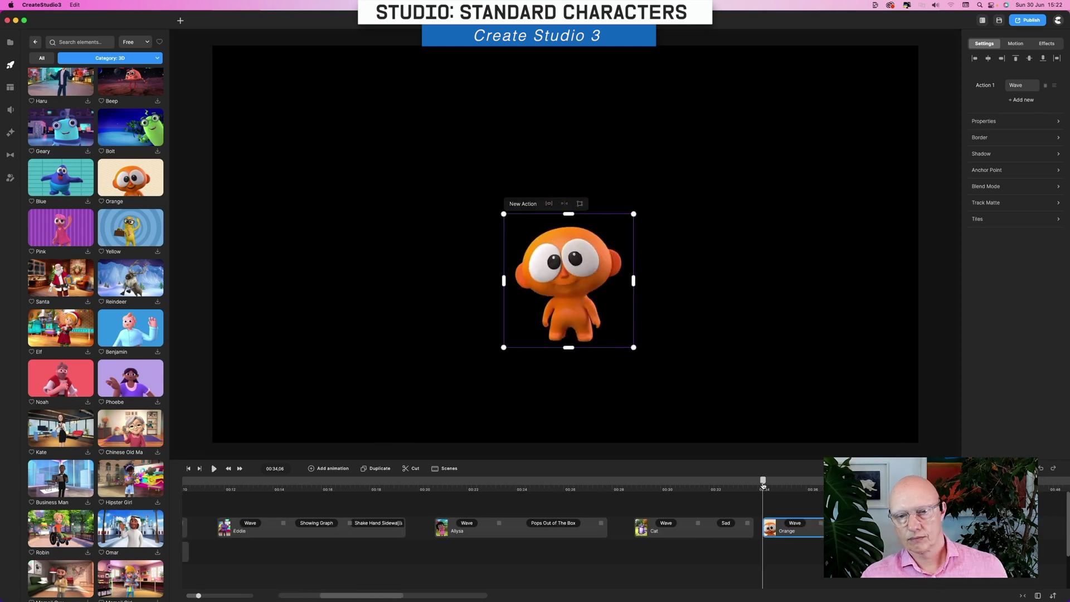
- Preview Orange's Wave action and add the Melting Into a Clay Blob action after it
key(space)
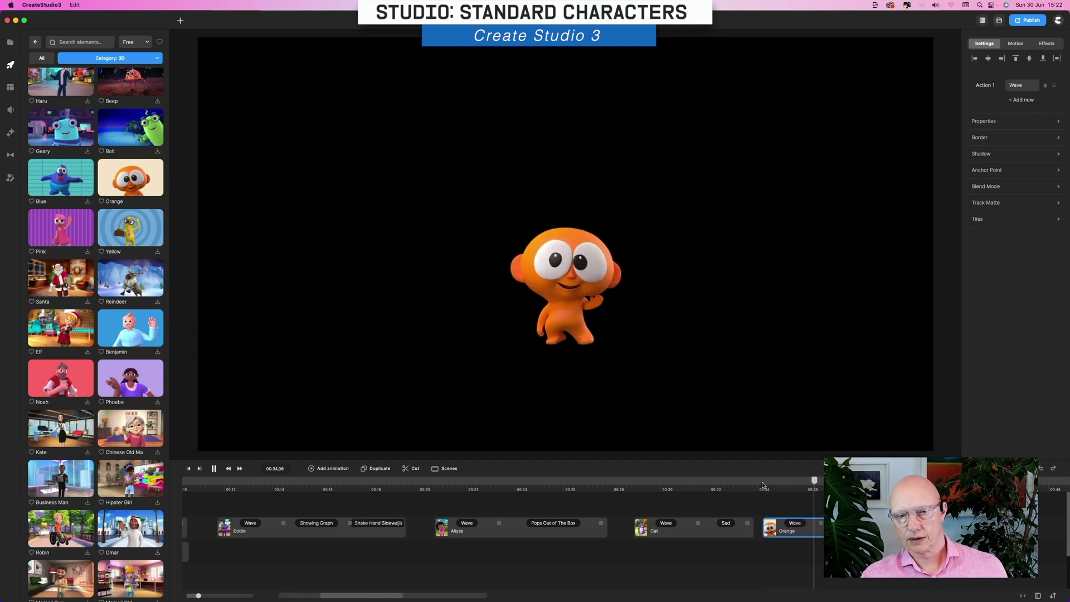
click(786, 484)
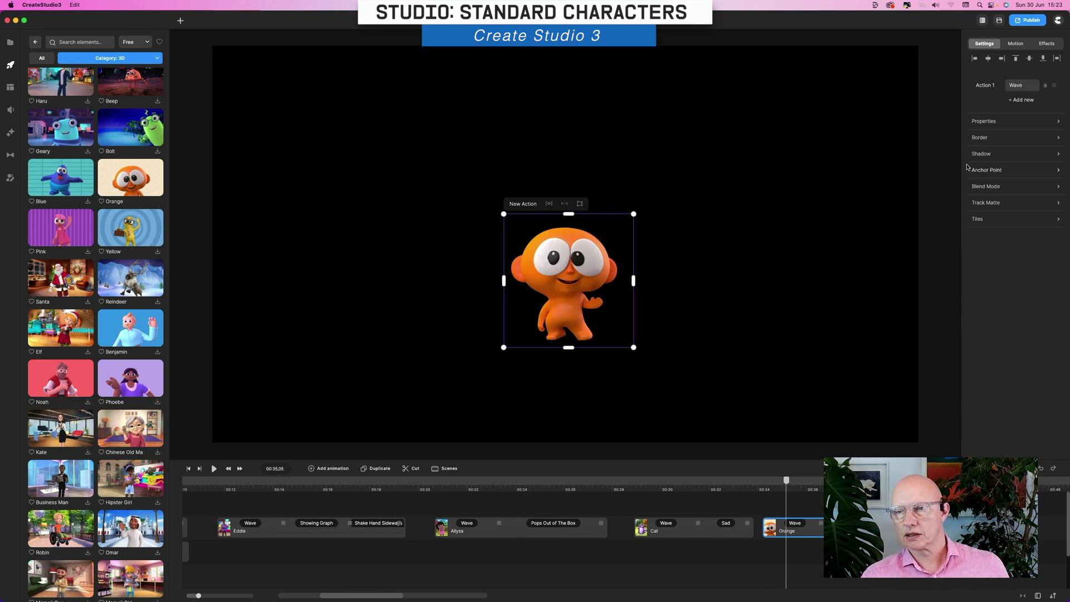
click(1025, 101)
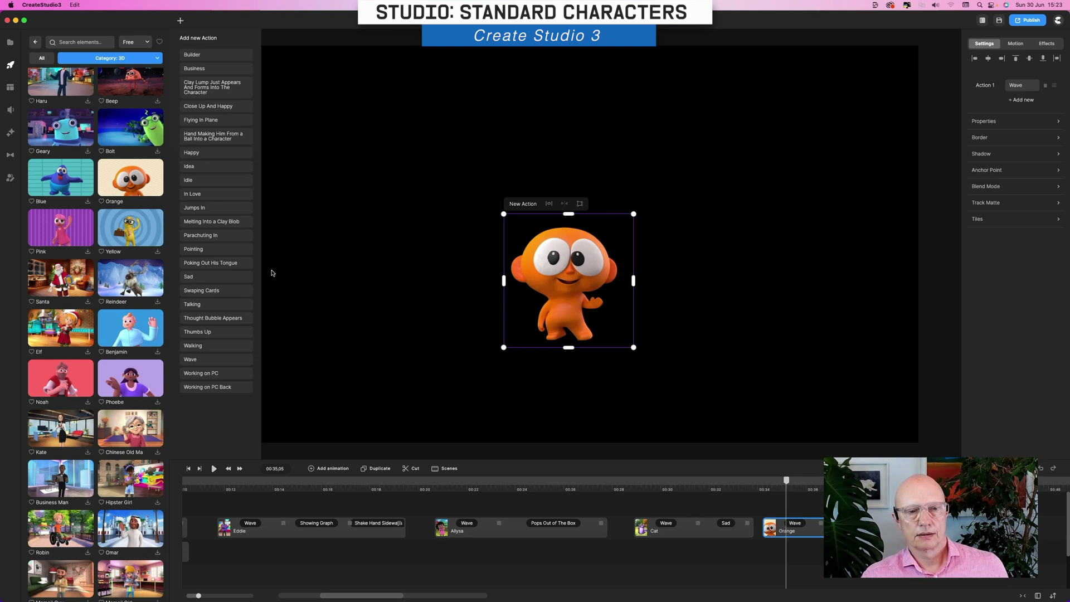
click(208, 222)
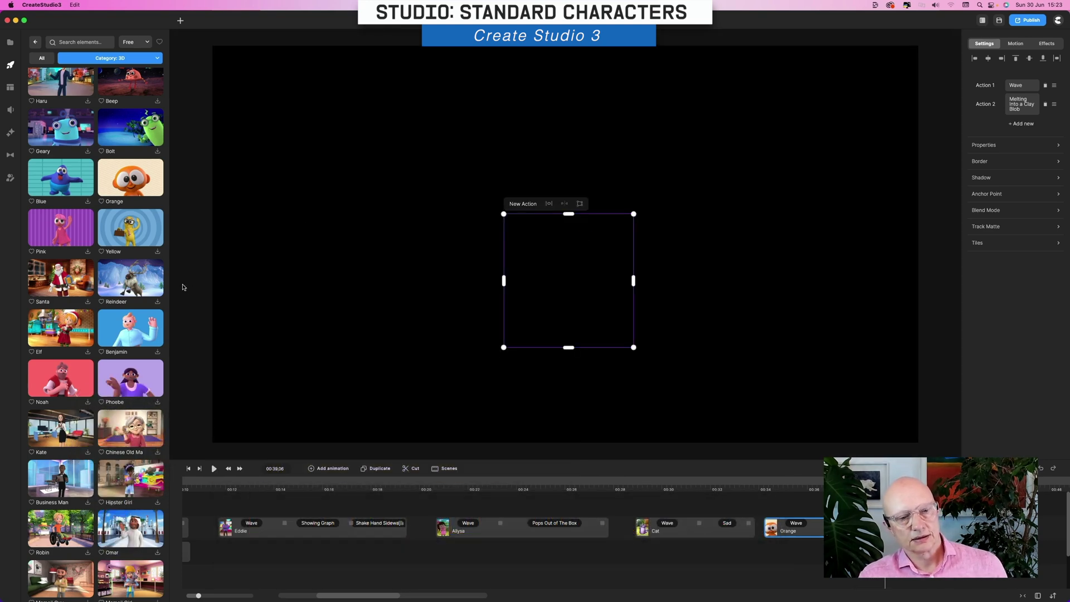
- Examine the remaining free and premium characters in the 3D category
scroll(125, 337, down, 15)
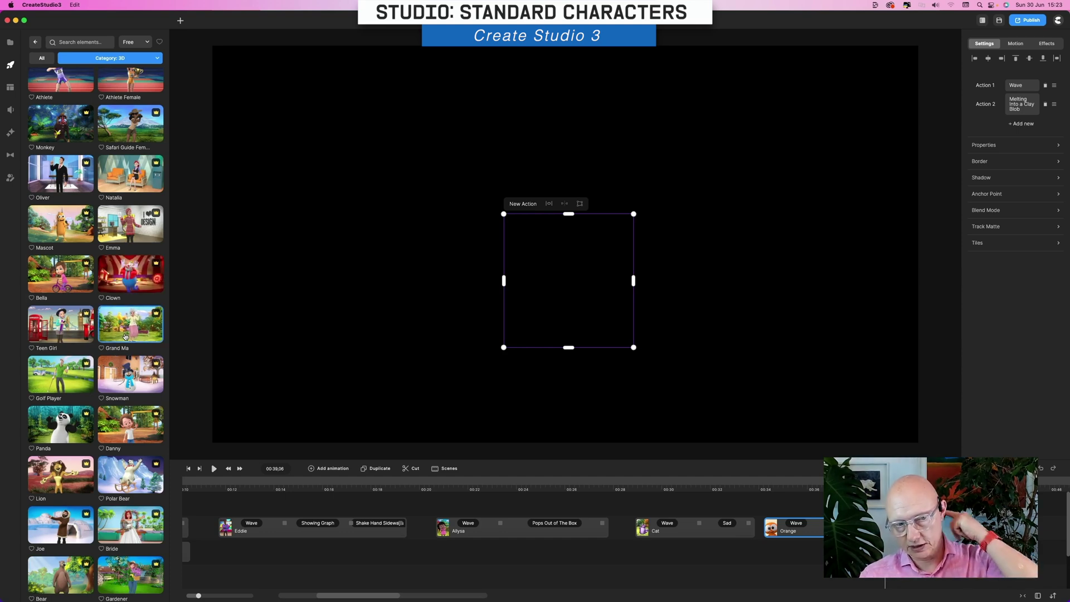
scroll(125, 336, down, 3)
scroll(125, 336, up, 1)
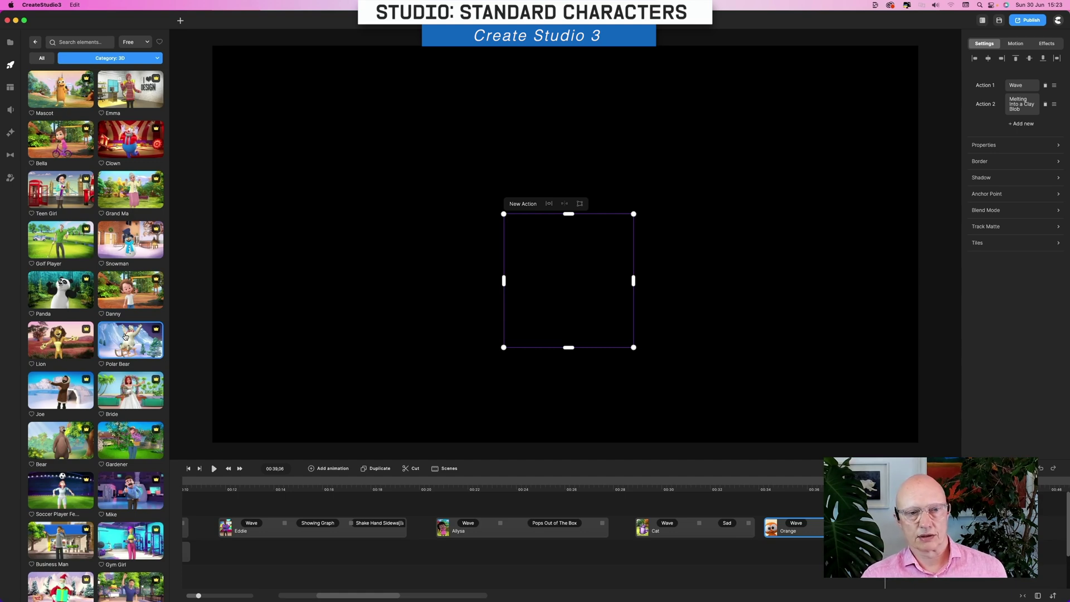
scroll(125, 336, down, 15)
scroll(125, 336, up, 7)
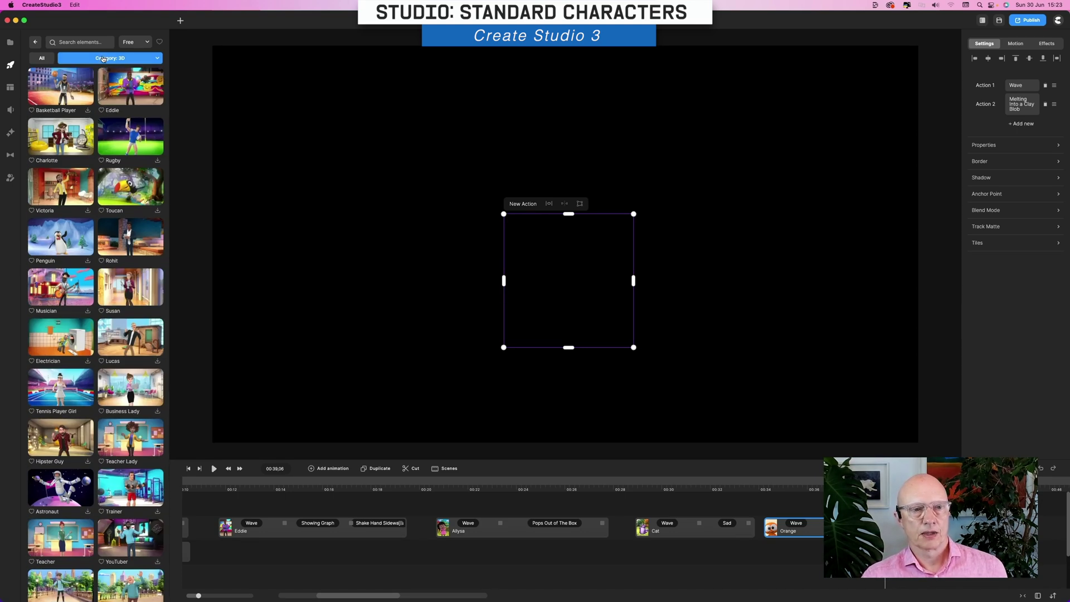
- Filter the character library to the Supreme category and place Fitness Girl on the timeline after Orange's clip at about 39.5 seconds
click(112, 58)
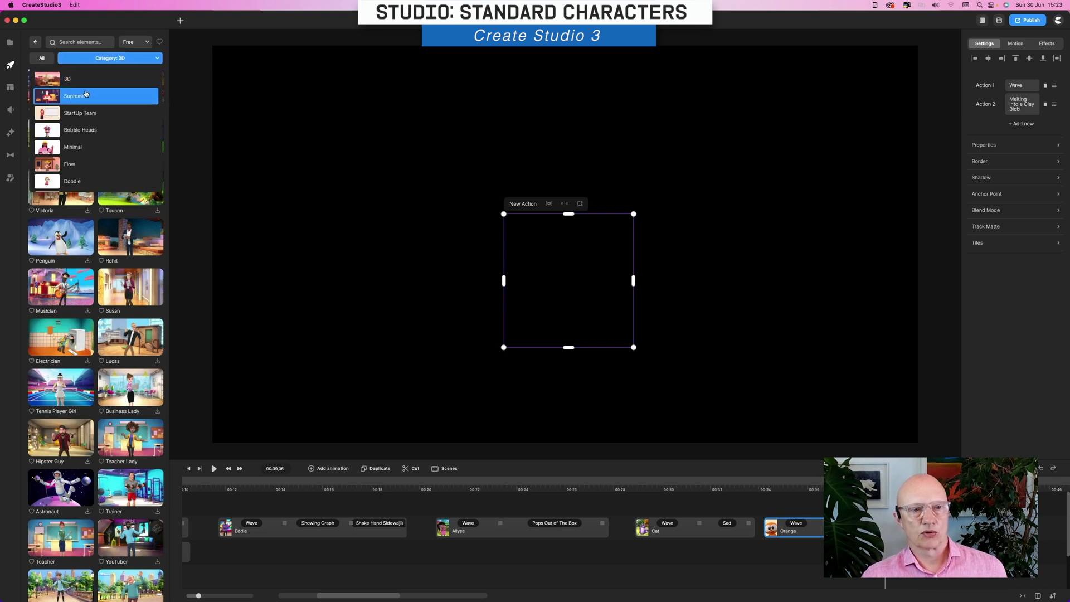
click(122, 96)
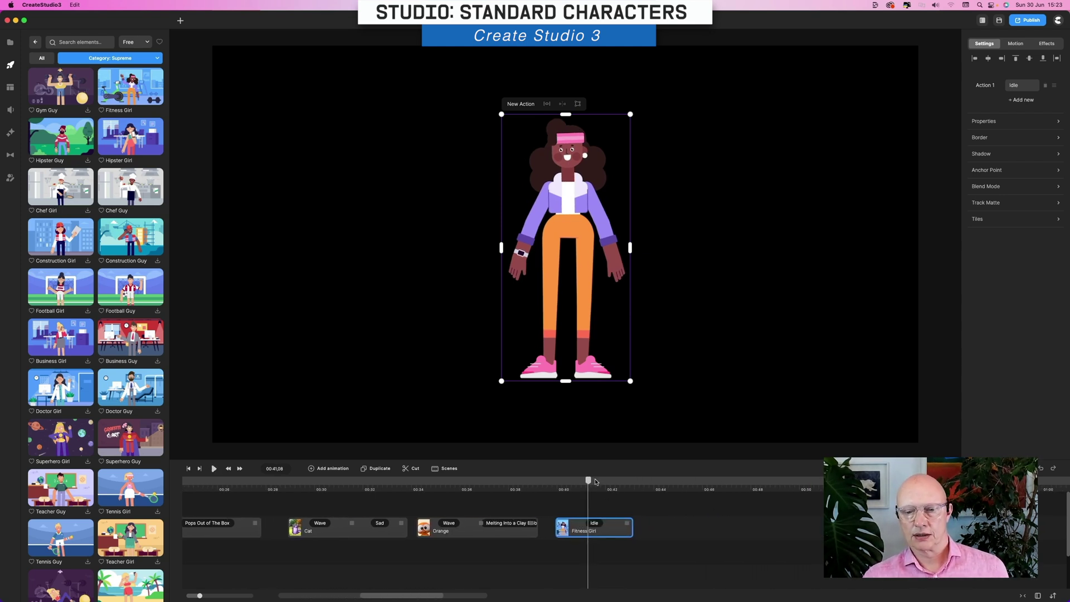
mouse_move(588, 483)
mouse_down()
mouse_move(604, 483)
mouse_move(569, 482)
mouse_move(602, 483)
mouse_move(587, 483)
mouse_up()
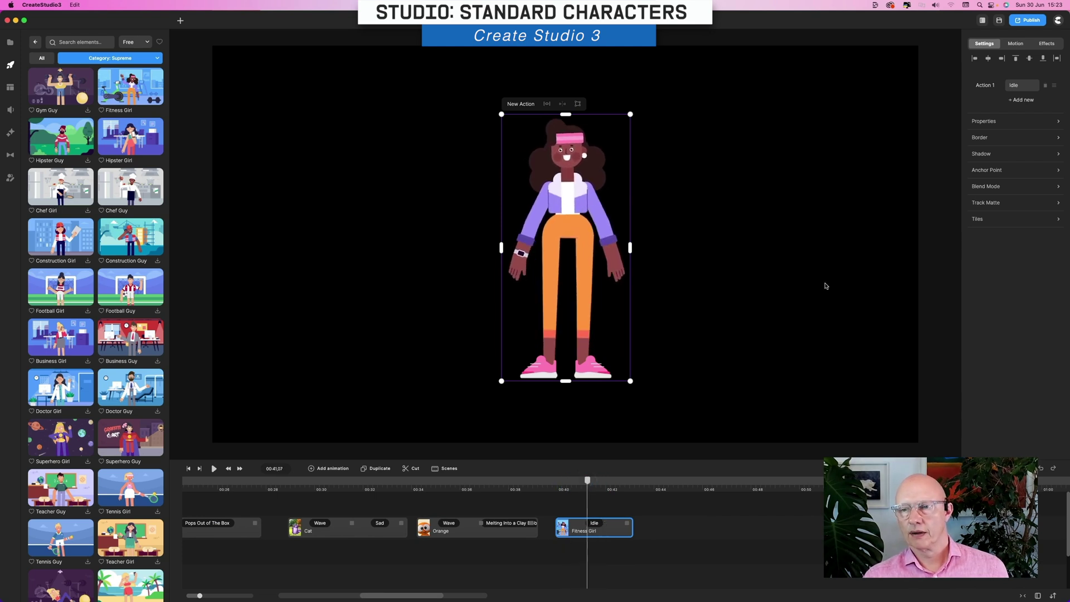
- Add the Pressups action to Fitness Girl after Idle and preview it
click(1023, 100)
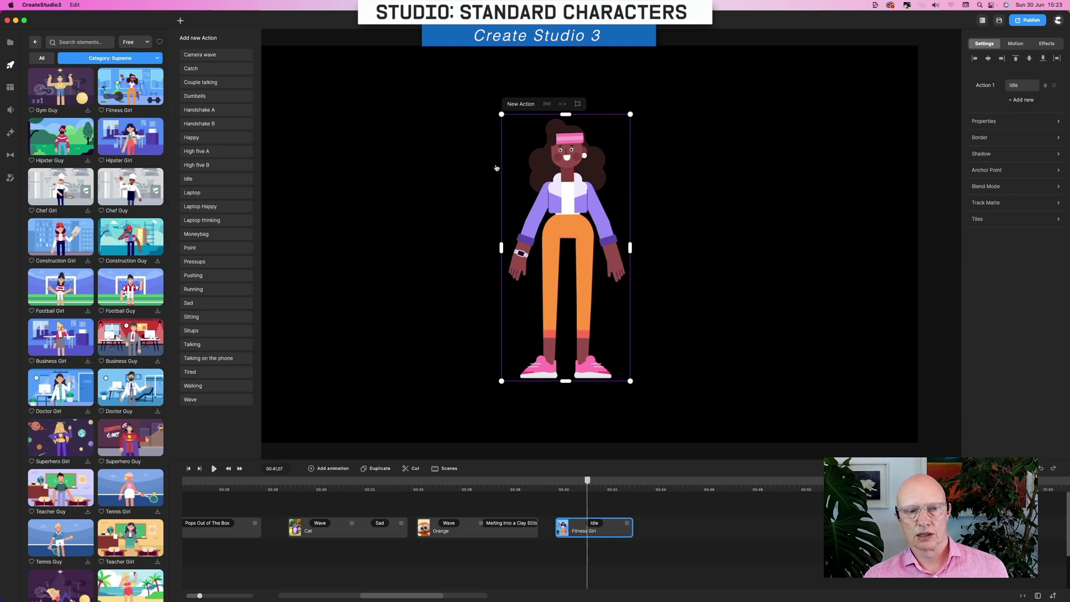
click(215, 262)
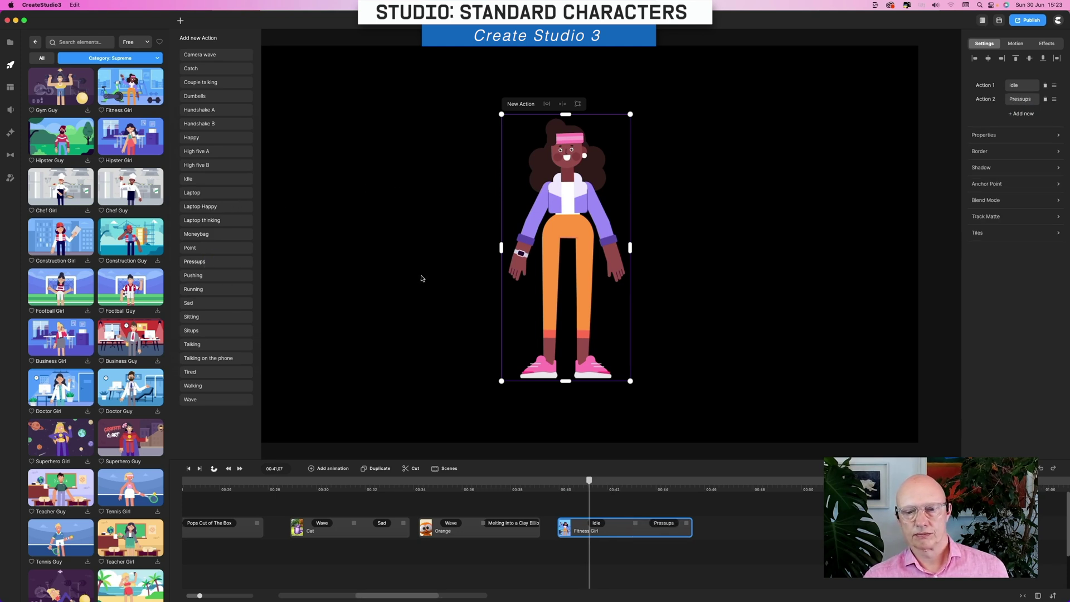
click(214, 469)
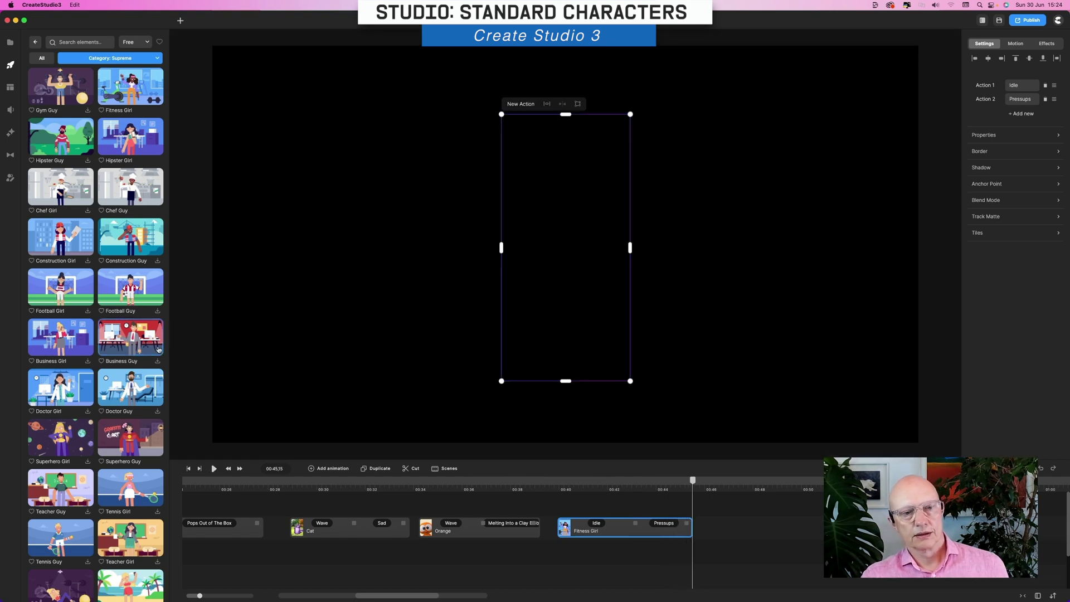
- Look through the Supreme characters, download Superhero Girl, and place her on the timeline after Fitness Girl's clip at about 46 seconds
scroll(99, 357, down, 5)
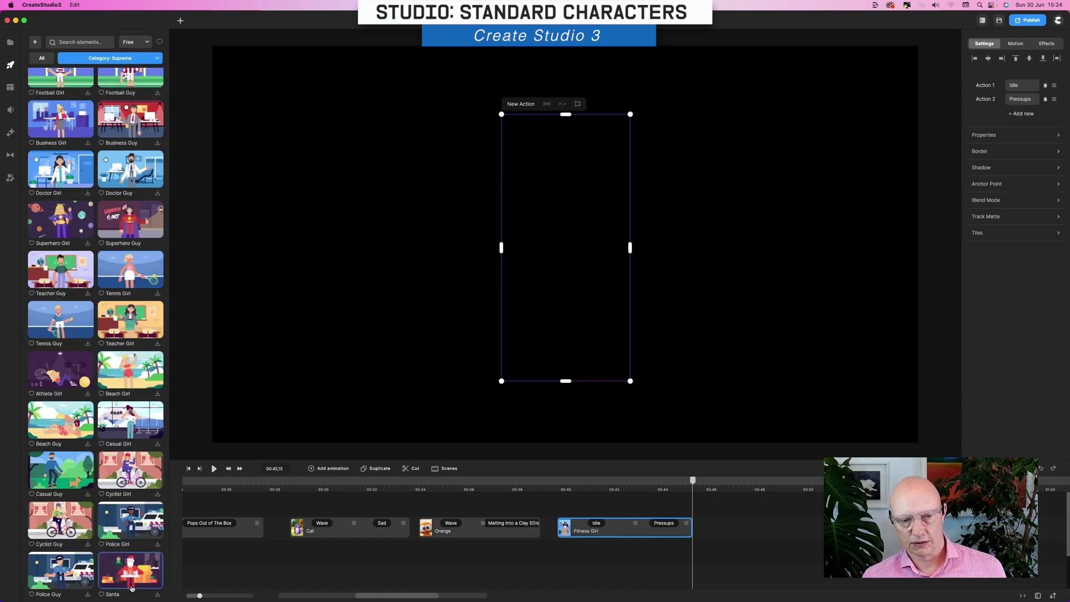
scroll(131, 568, up, 5)
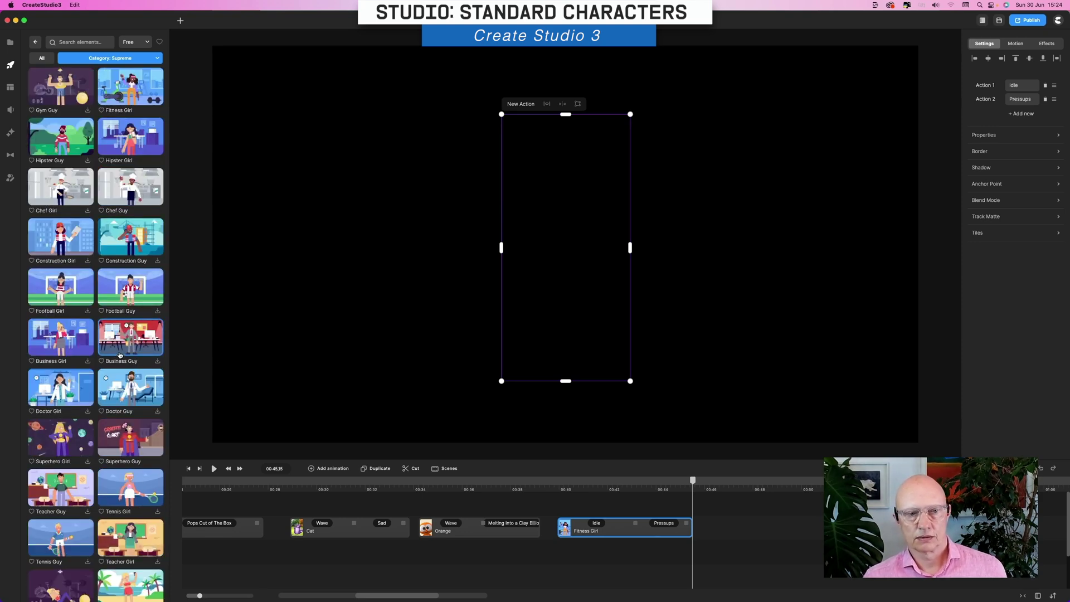
scroll(120, 355, down, 5)
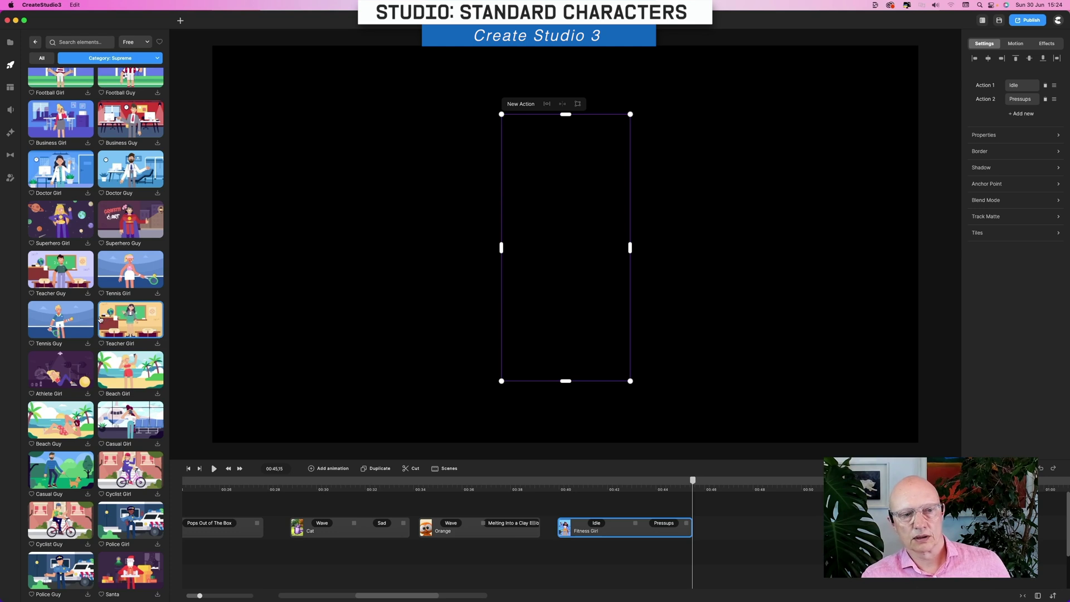
click(88, 243)
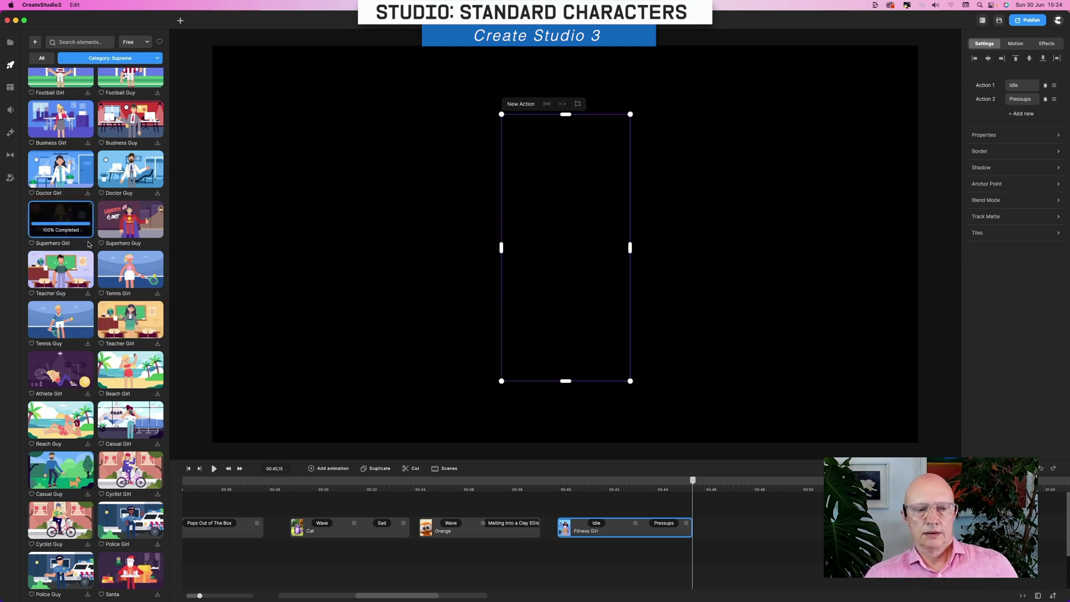
- Add the Pointing action to Superhero Girl after Wave and preview the sequence
click(1029, 101)
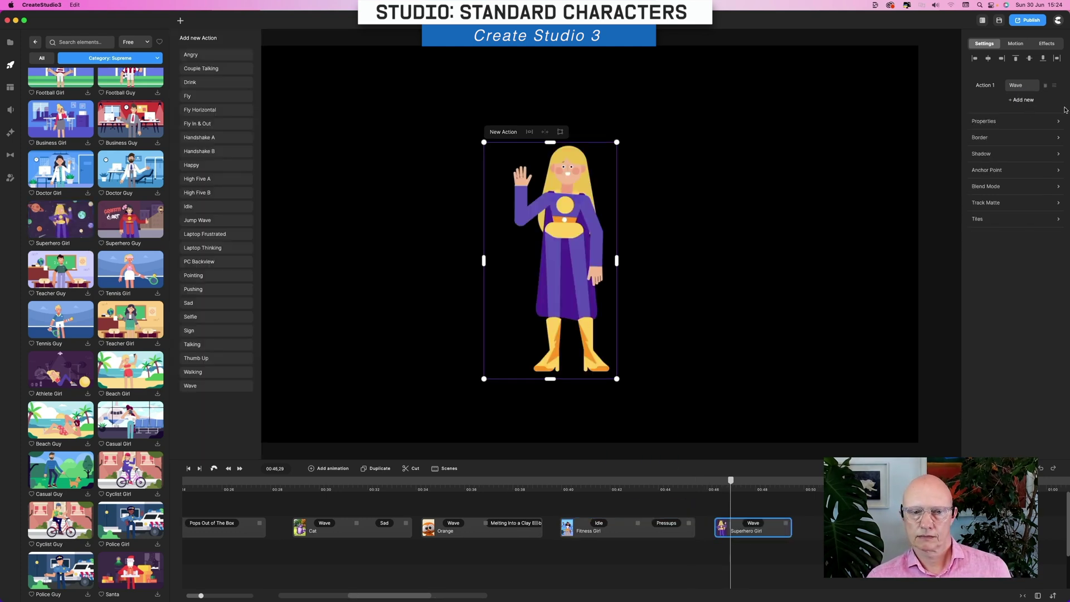
click(208, 276)
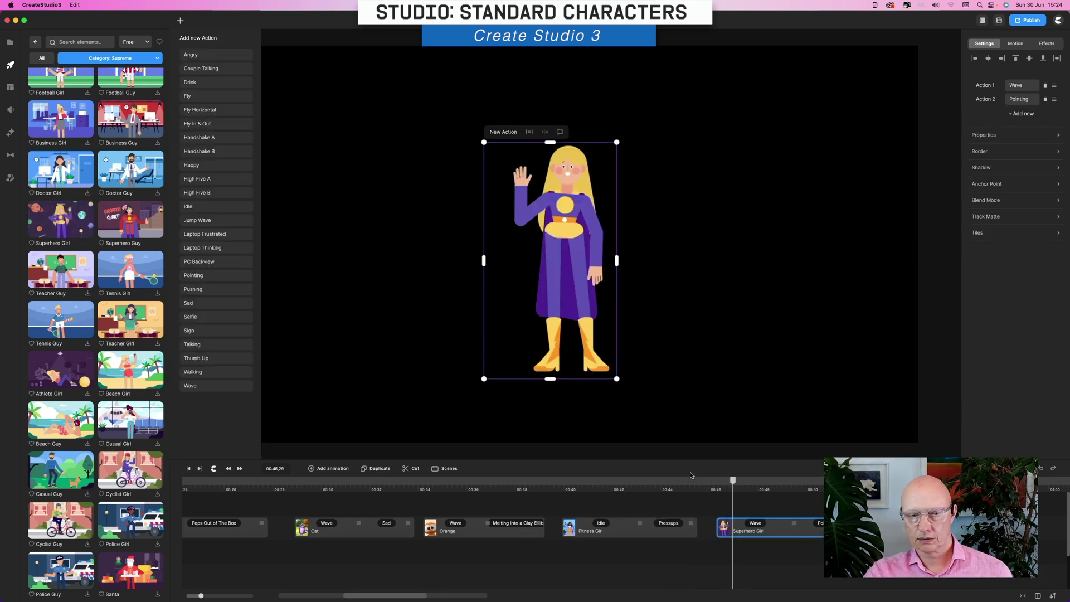
key(space)
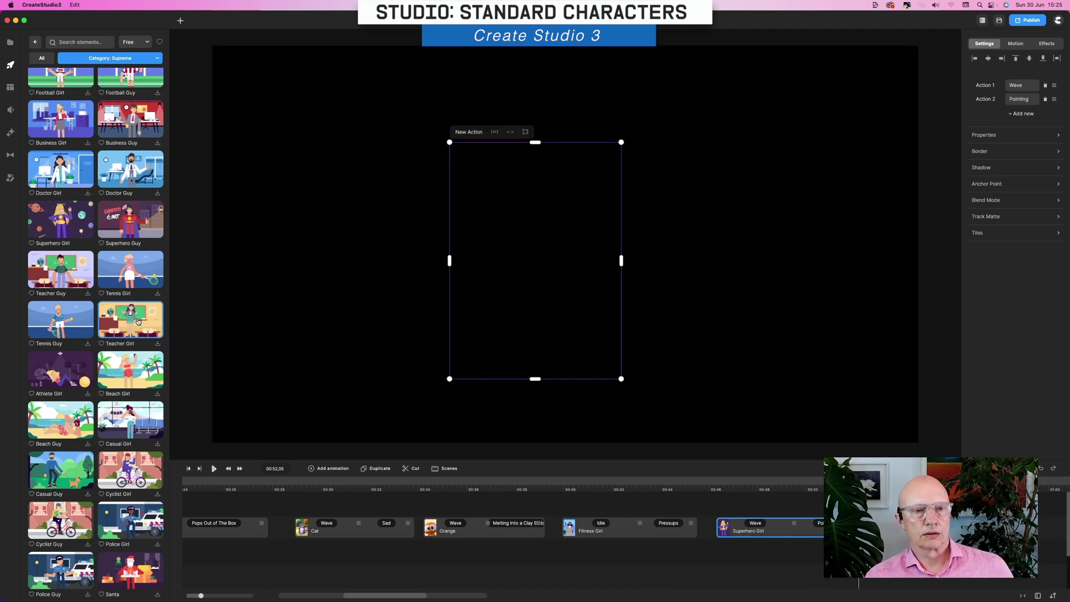
- Filter the character library to the StartUp Team category, download Anne, and place her on the timeline after Superhero Girl's clip
click(140, 58)
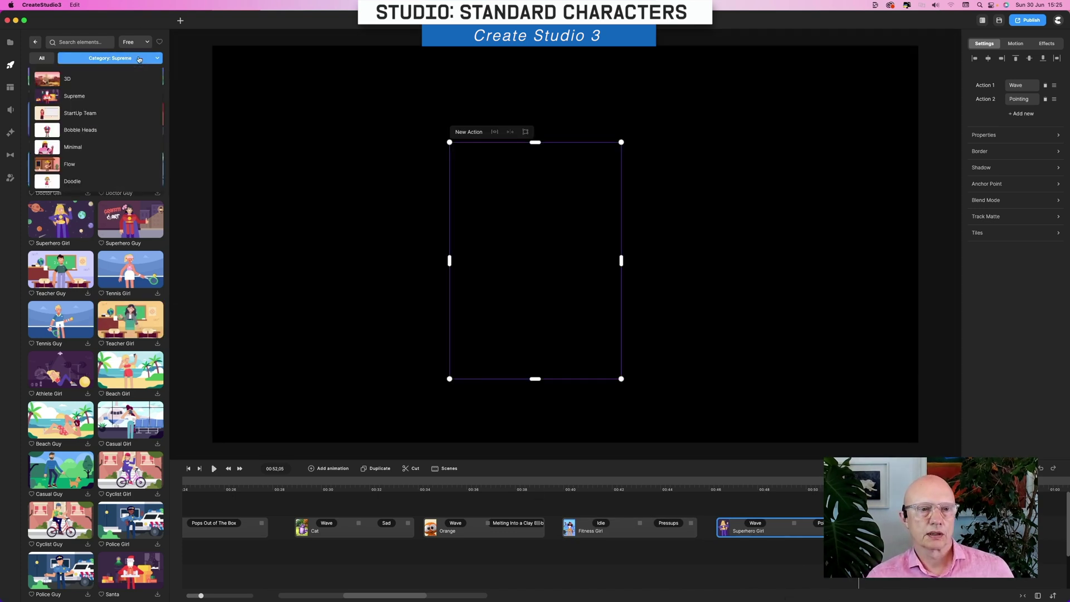
click(100, 113)
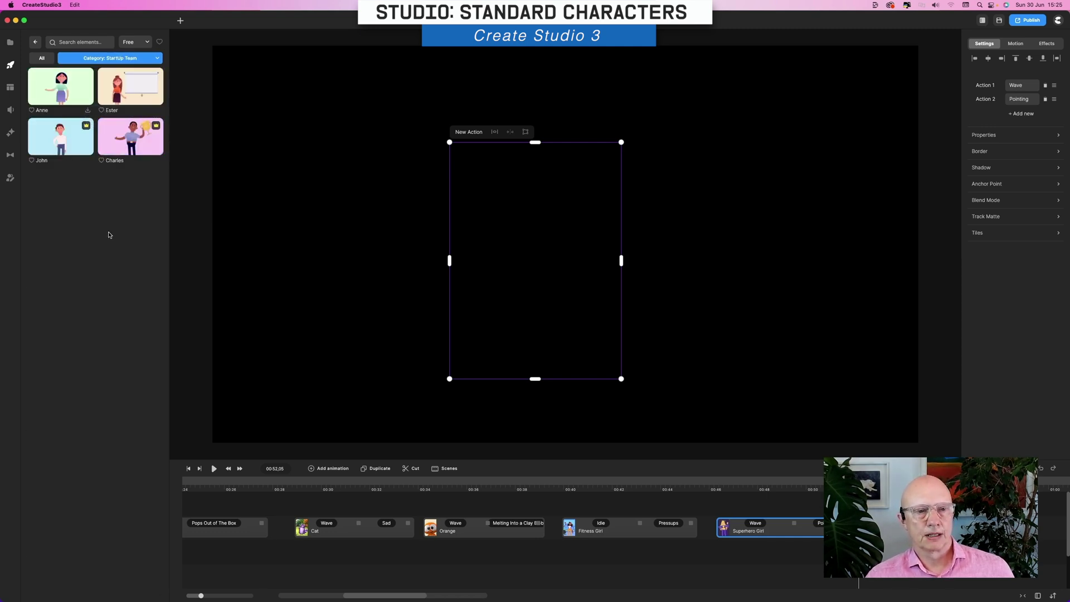
click(87, 111)
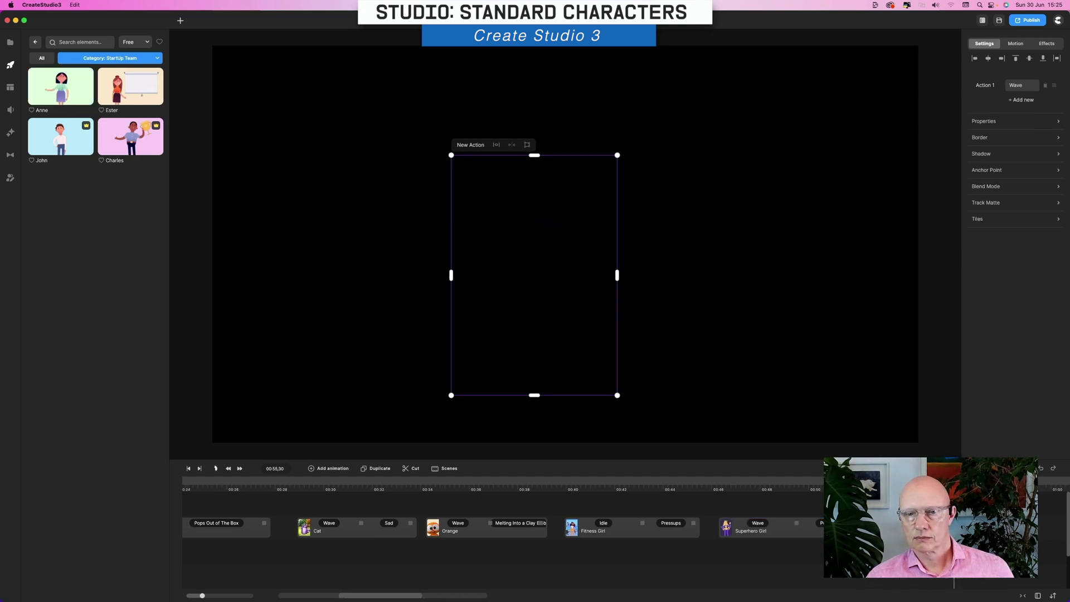
- Add the Success action to Anne after Wave, then bring up her list of available actions again
click(1018, 100)
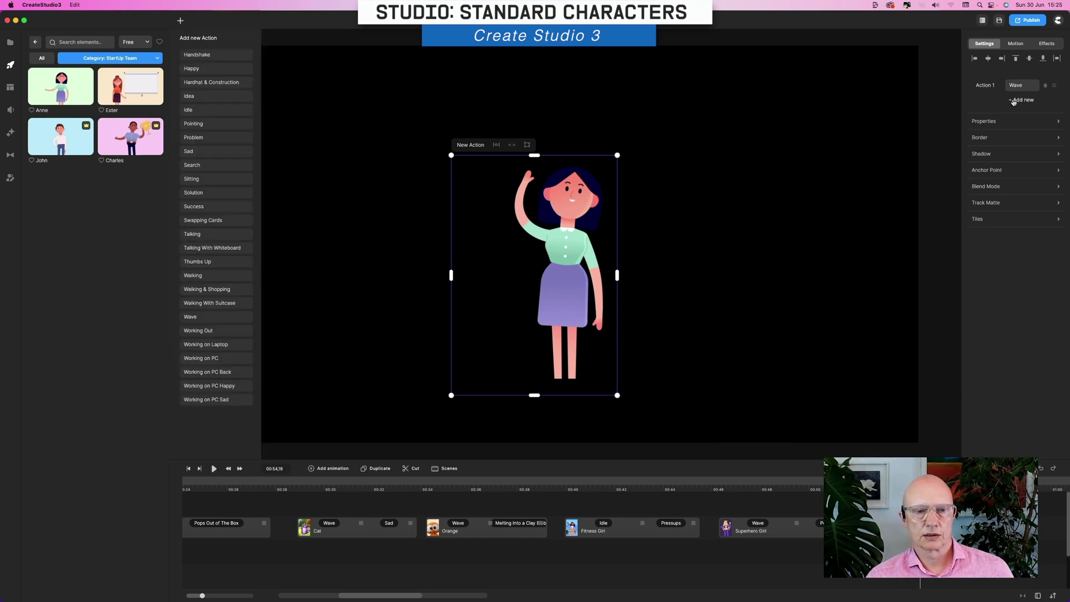
click(193, 206)
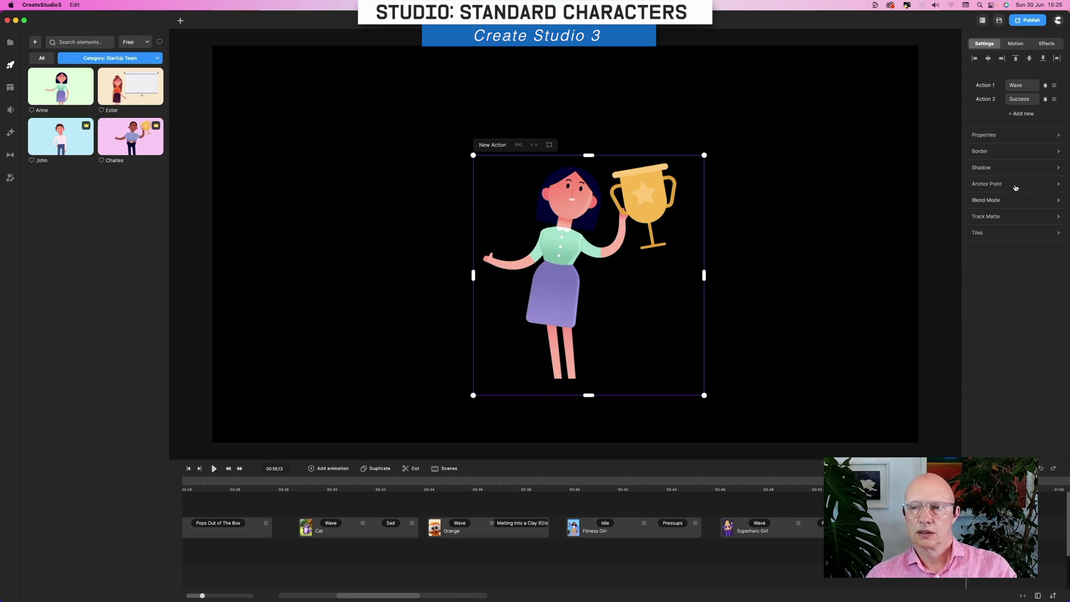
click(1023, 114)
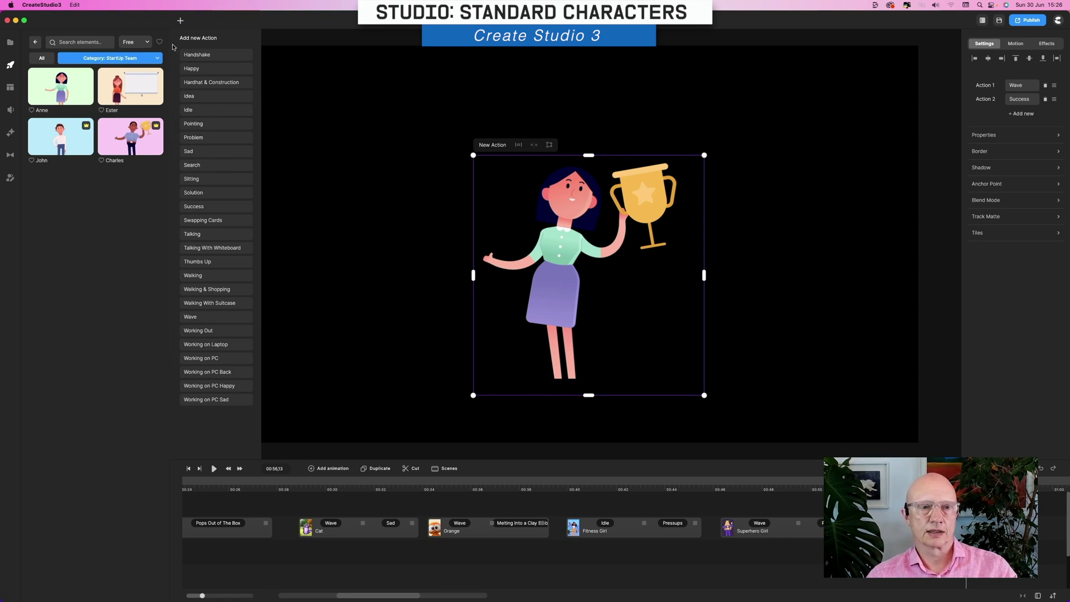
- Filter the character library to Bobble Heads, look through the characters, and place Sausage Man on the timeline after Anne's clip
click(148, 59)
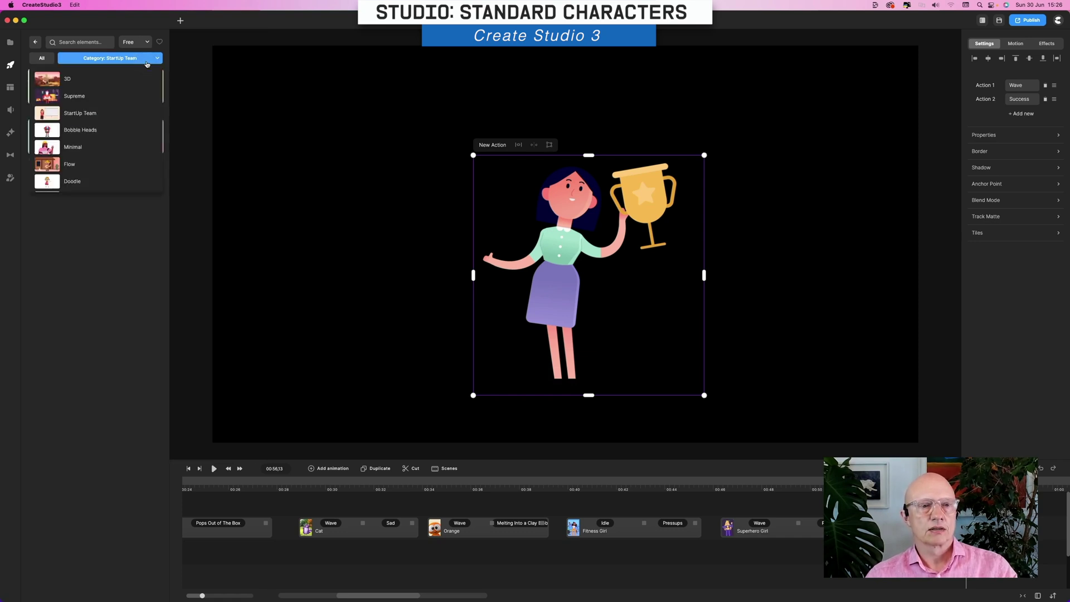
click(103, 129)
scroll(100, 218, down, 10)
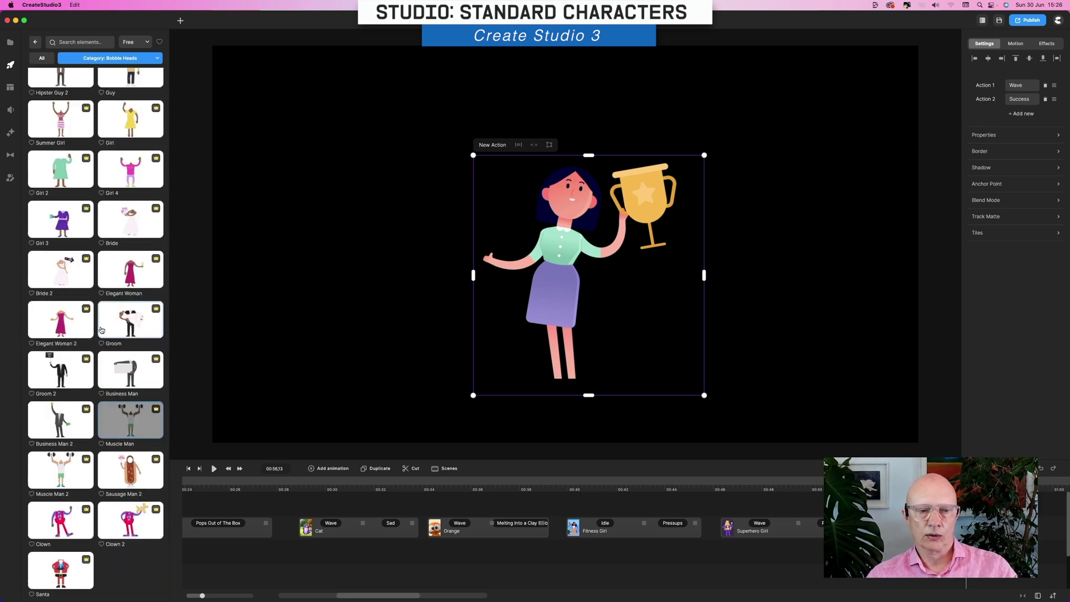
scroll(100, 379, up, 10)
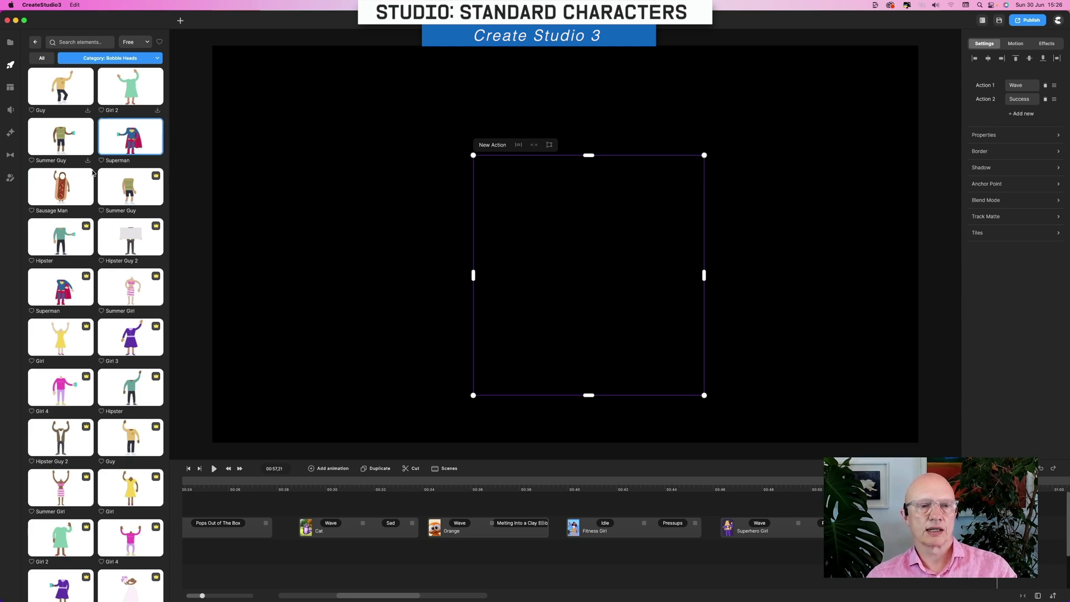
drag(76, 190, 1047, 528)
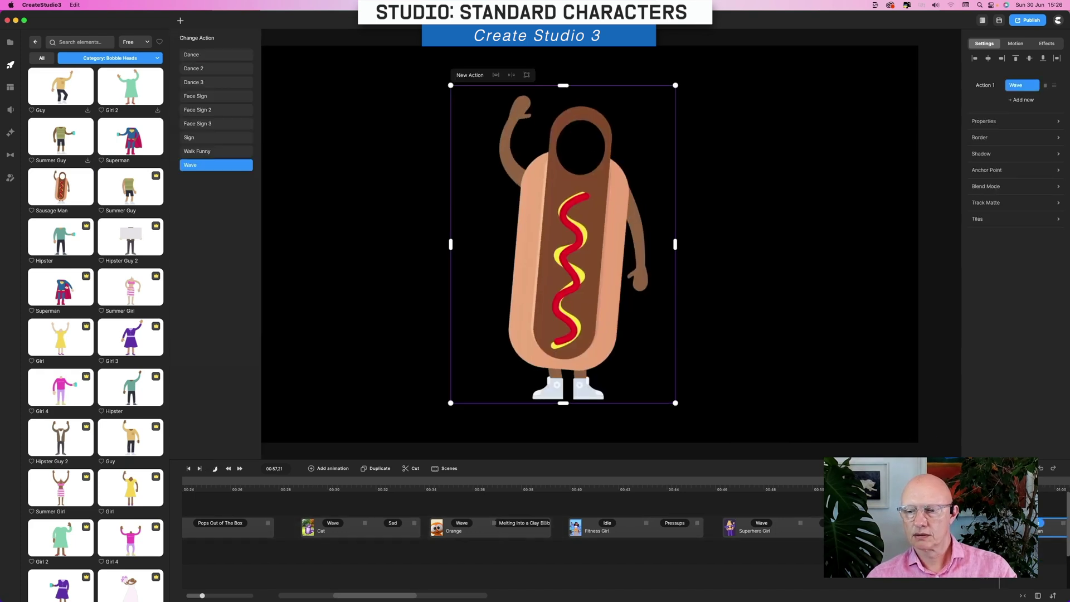
key(Escape)
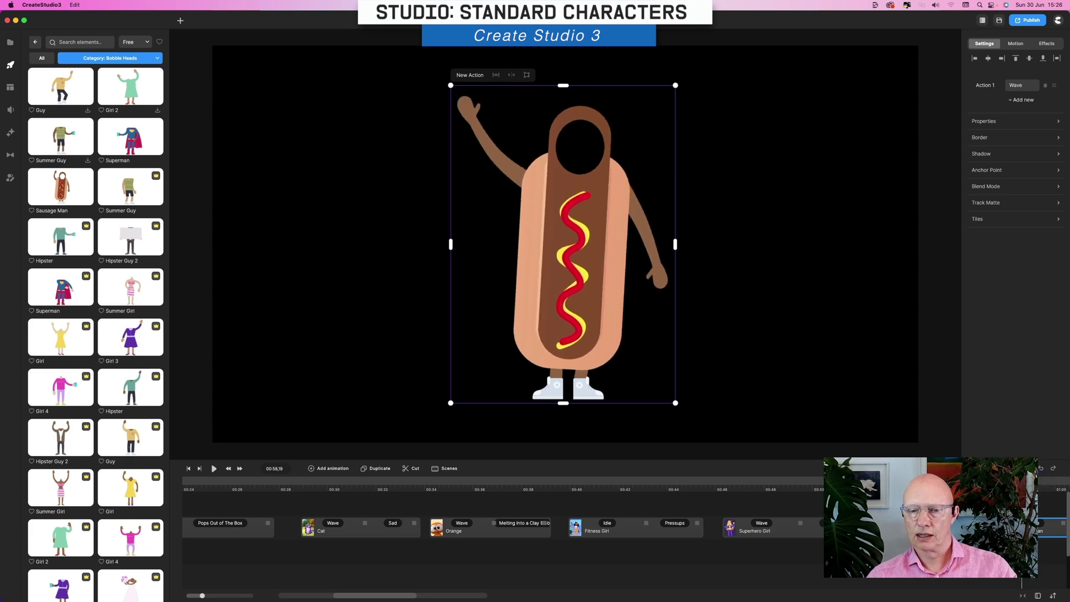
- Play the example project with Sausage Man's Dance 2 action from the start
click(998, 23)
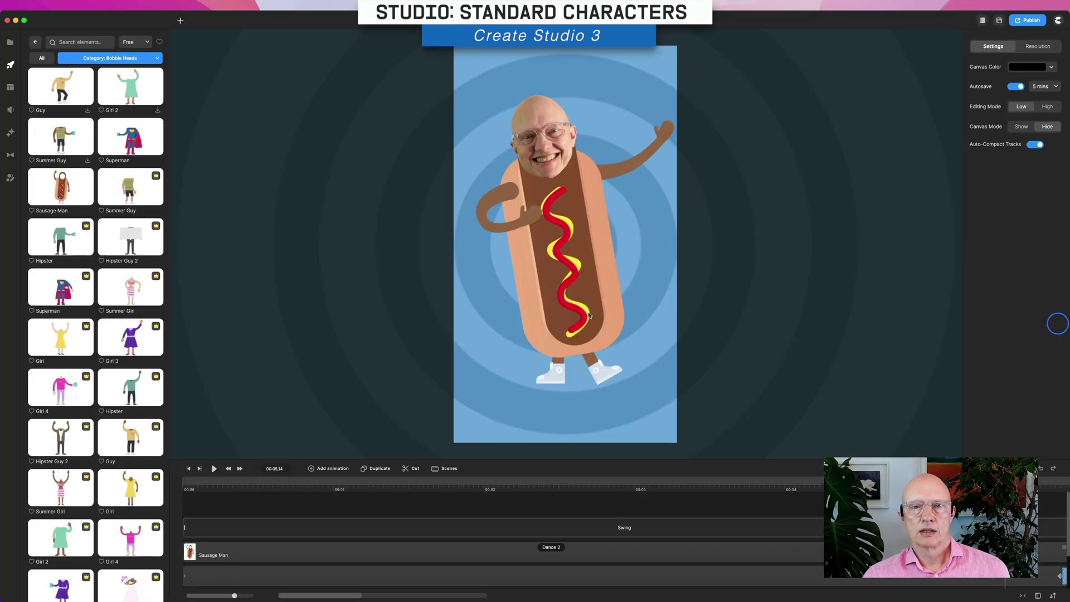
click(189, 470)
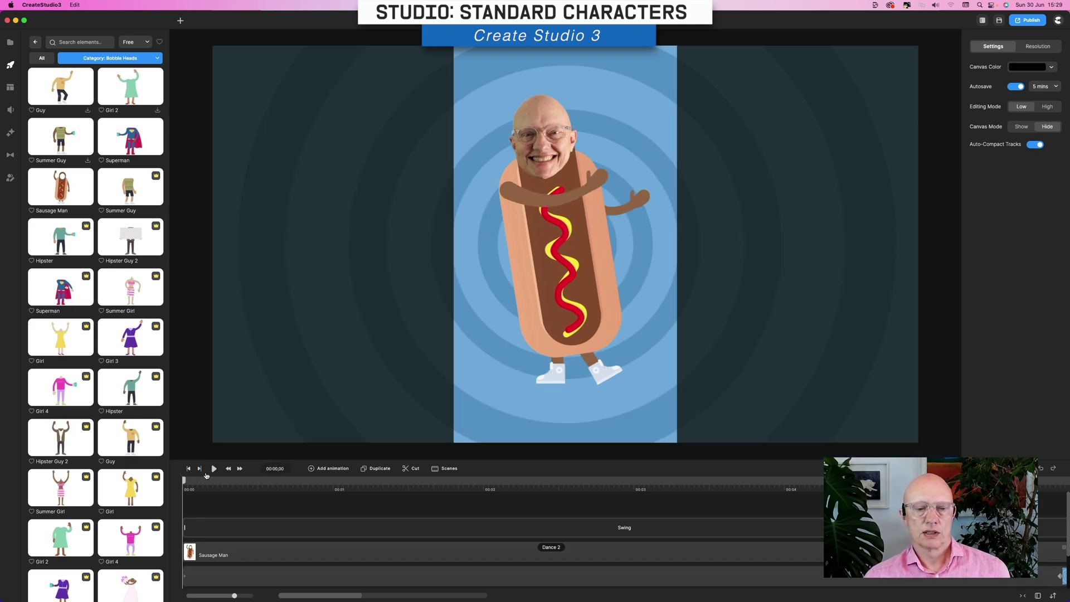
click(214, 468)
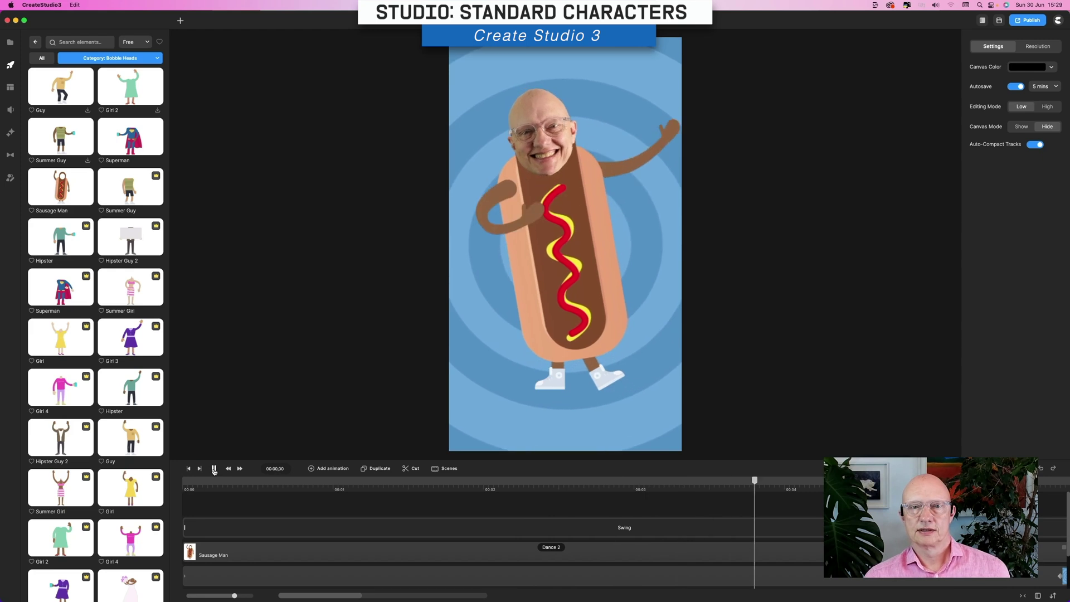
click(214, 469)
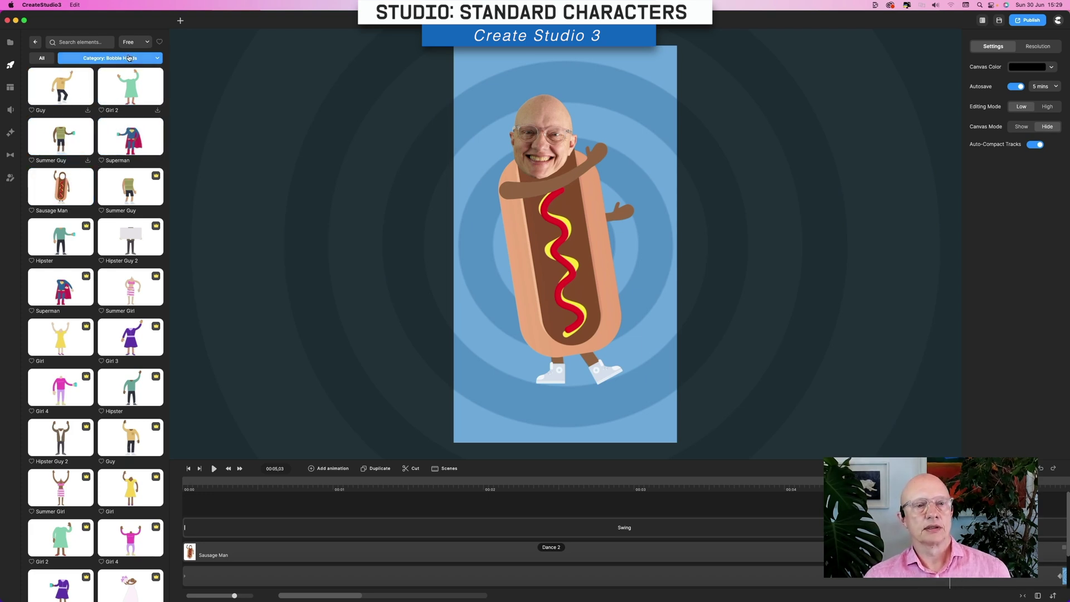
- Look over the Minimal category, then filter to Flow and place Grandma on the timeline after Sausage Man's clip
click(111, 58)
click(102, 148)
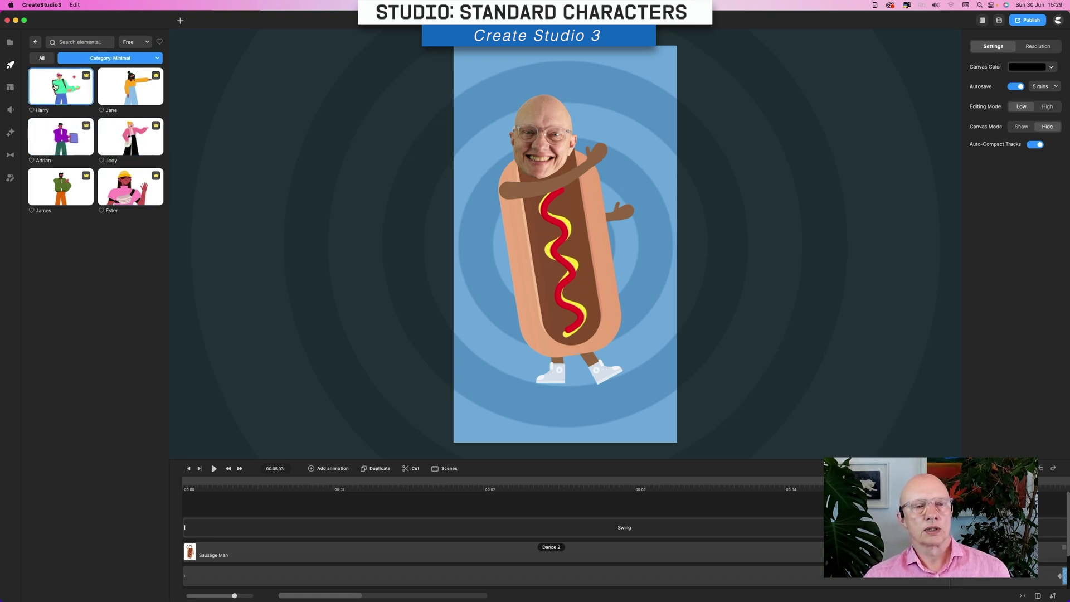
click(131, 57)
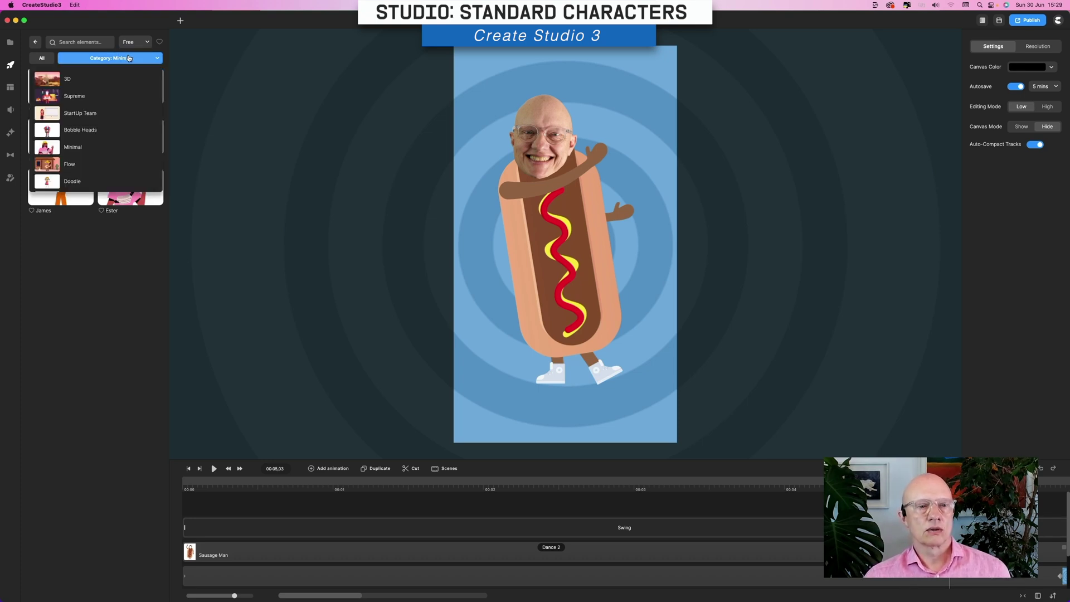
click(124, 164)
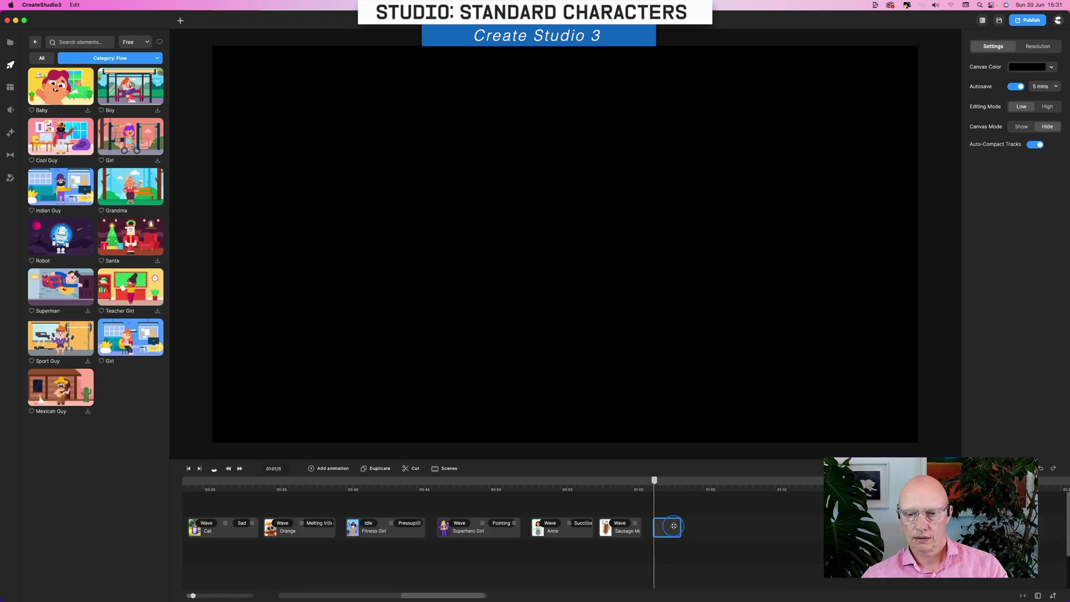
drag(674, 525, 672, 527)
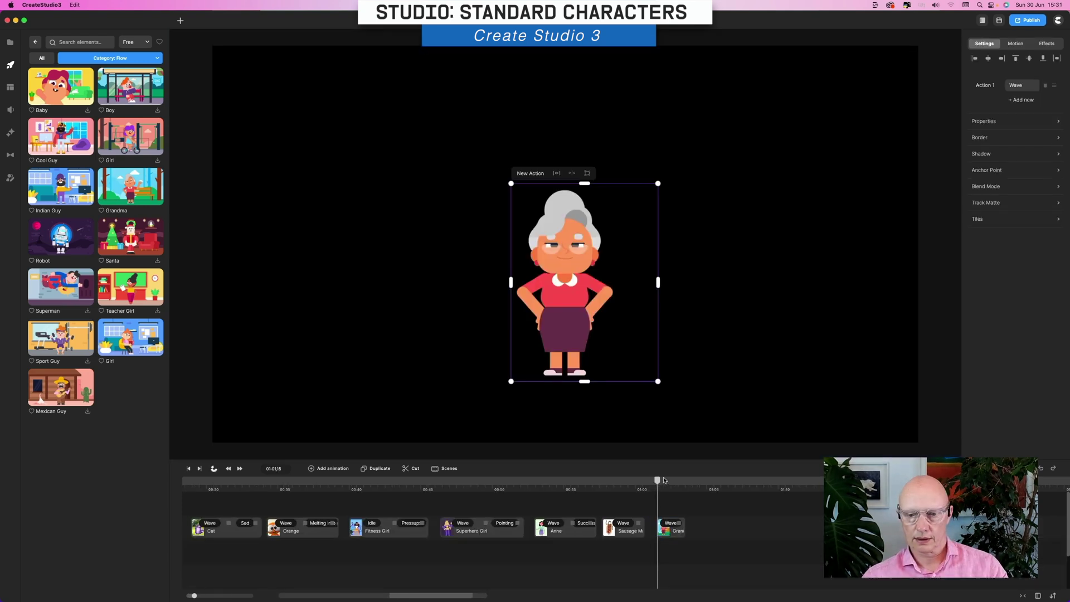
- Add the Listening And Talking action to Grandma after Wave and preview the sequence
mouse_move(656, 481)
mouse_down()
mouse_move(681, 483)
mouse_move(672, 483)
mouse_up()
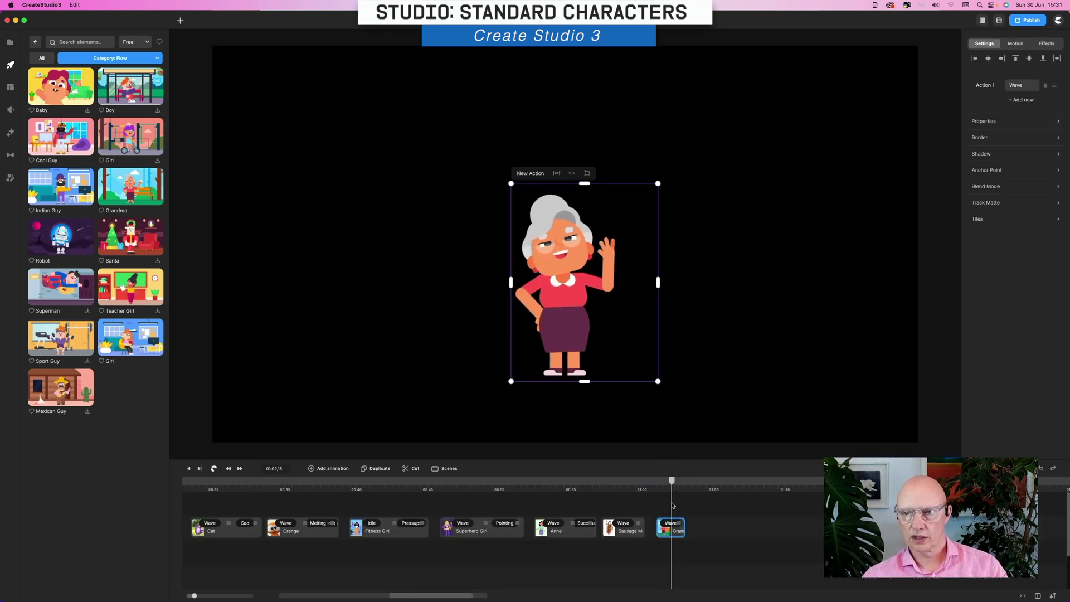
click(1027, 100)
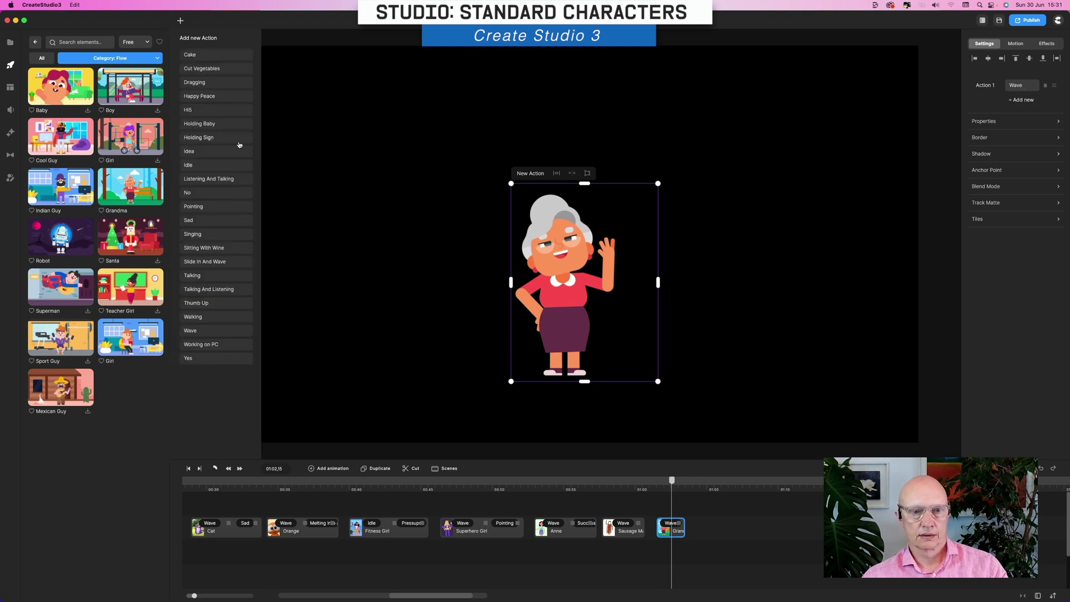
click(220, 179)
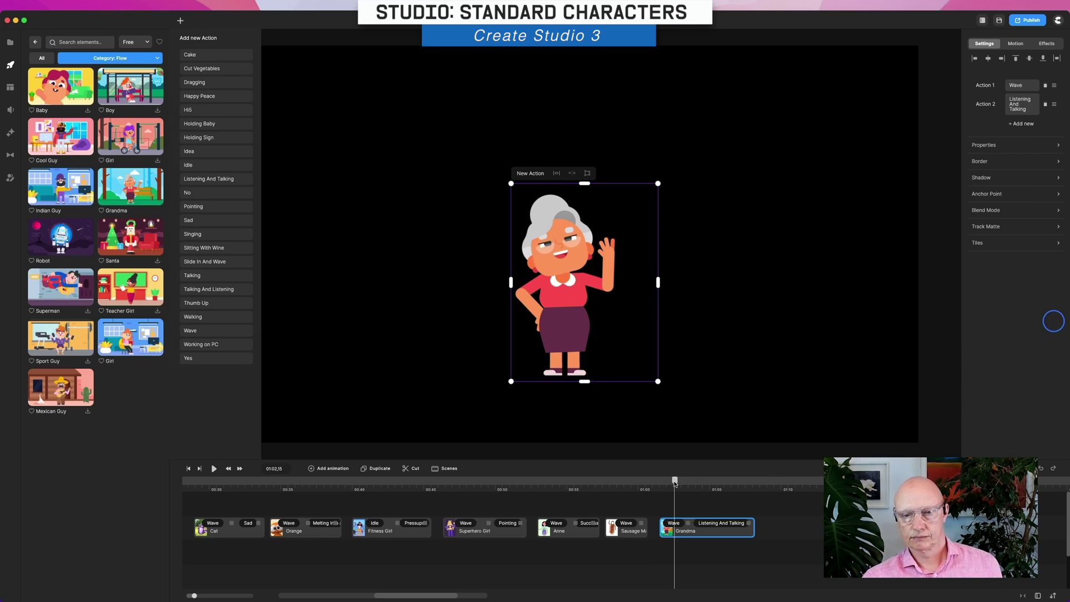
key(space)
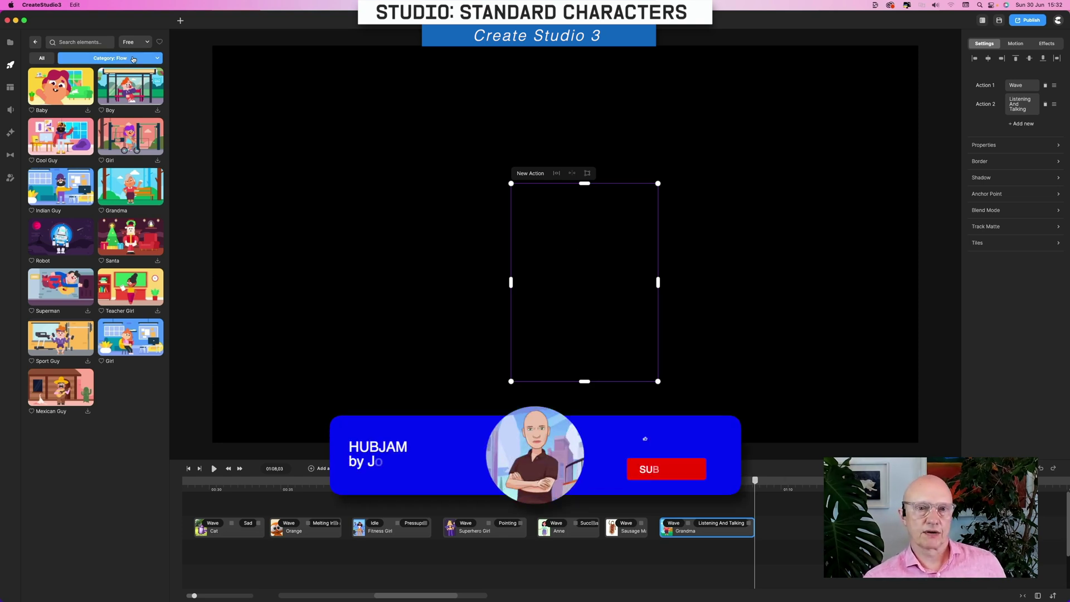
- Filter the character library to the Doodle category and place Stick Man on the timeline after Grandma's clip
click(133, 59)
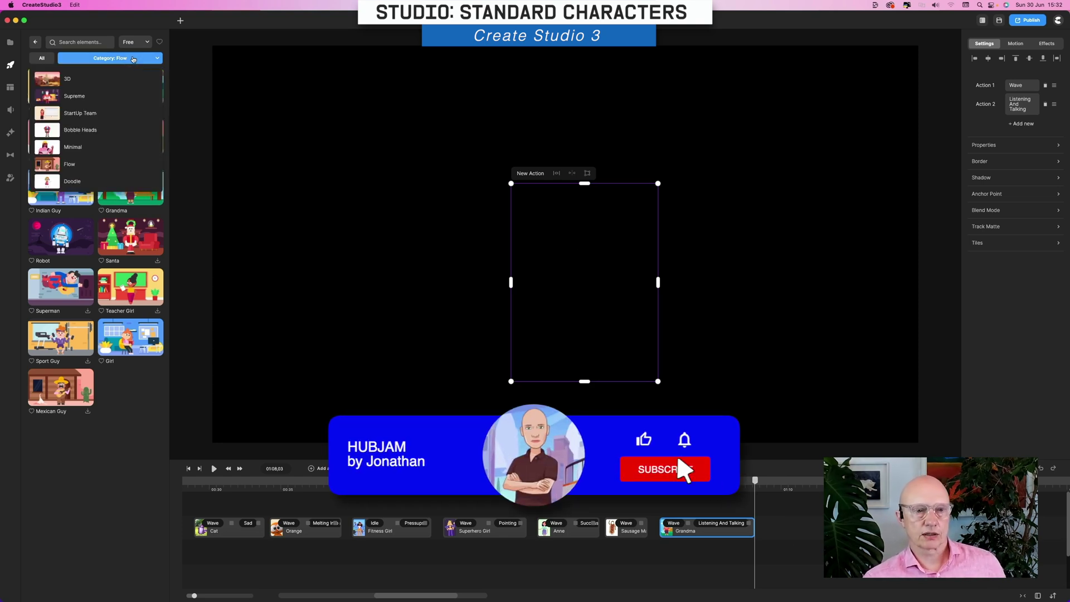
click(100, 182)
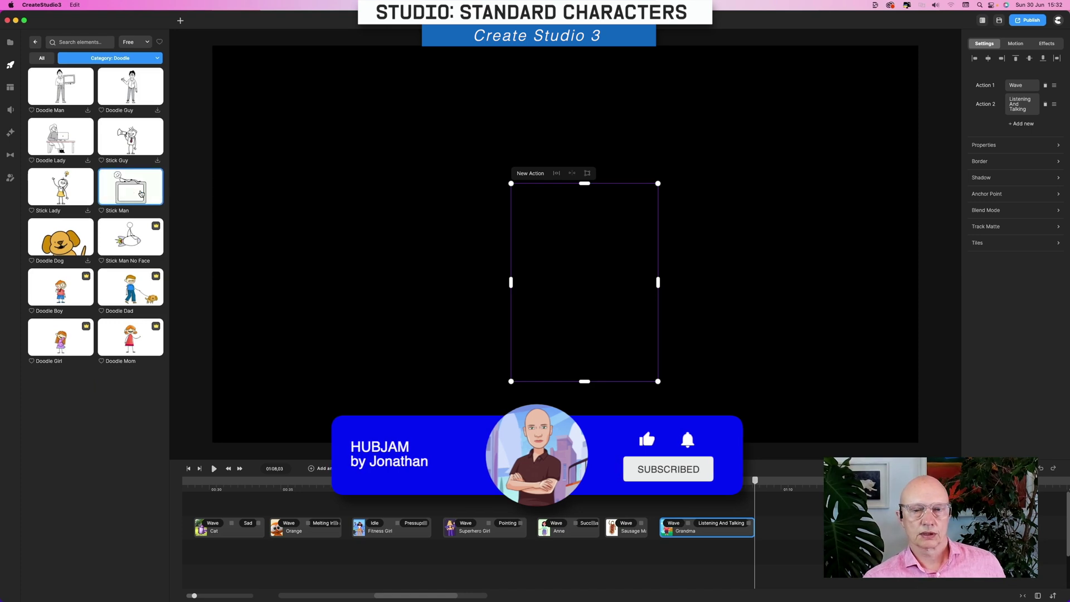
drag(127, 184, 800, 528)
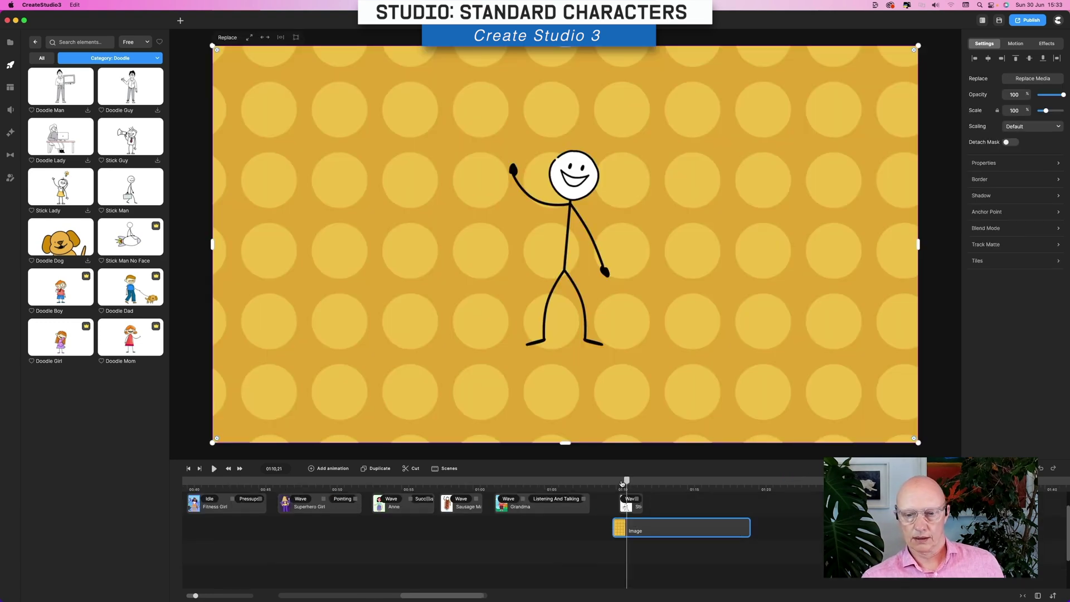
- Add the Jump In And Wave and Dancing actions to Stick Man after Wave and preview the sequence
click(622, 483)
mouse_move(623, 483)
mouse_down()
mouse_move(639, 483)
mouse_move(628, 484)
mouse_up()
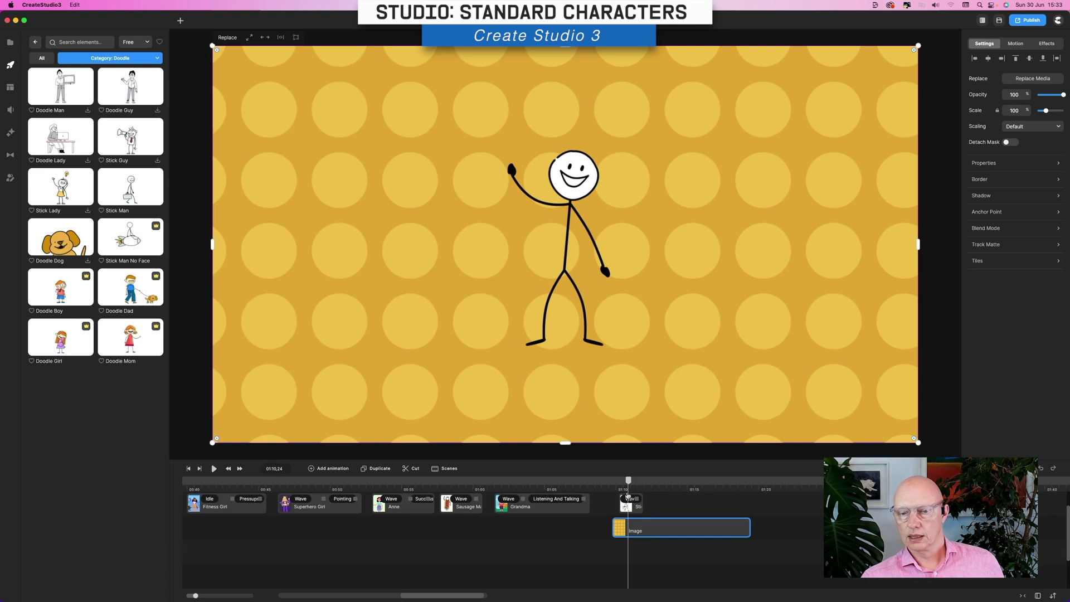
click(633, 509)
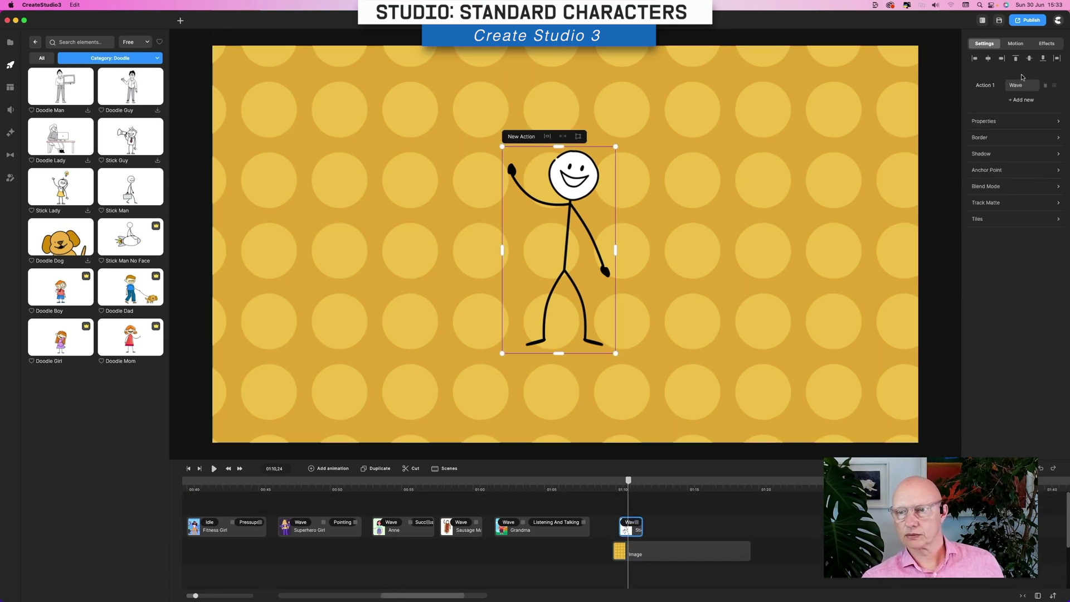
click(1021, 100)
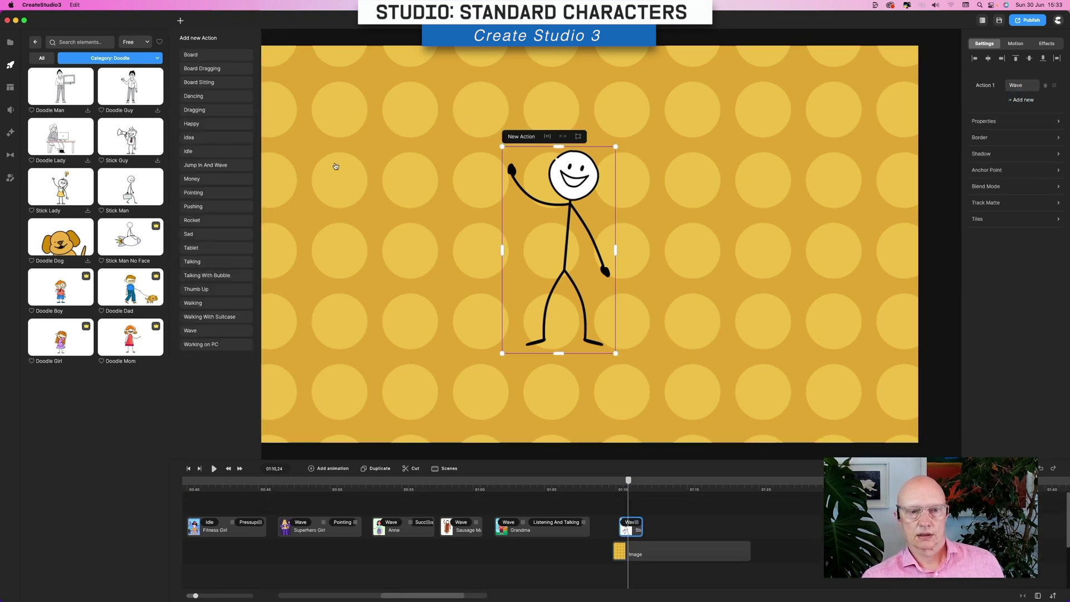
click(205, 165)
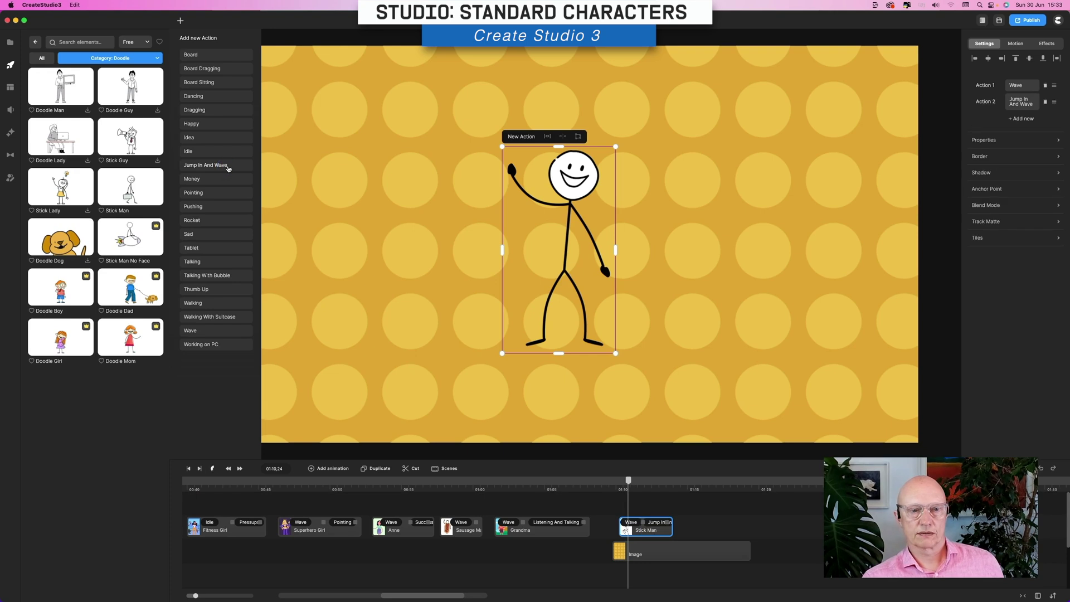
click(209, 100)
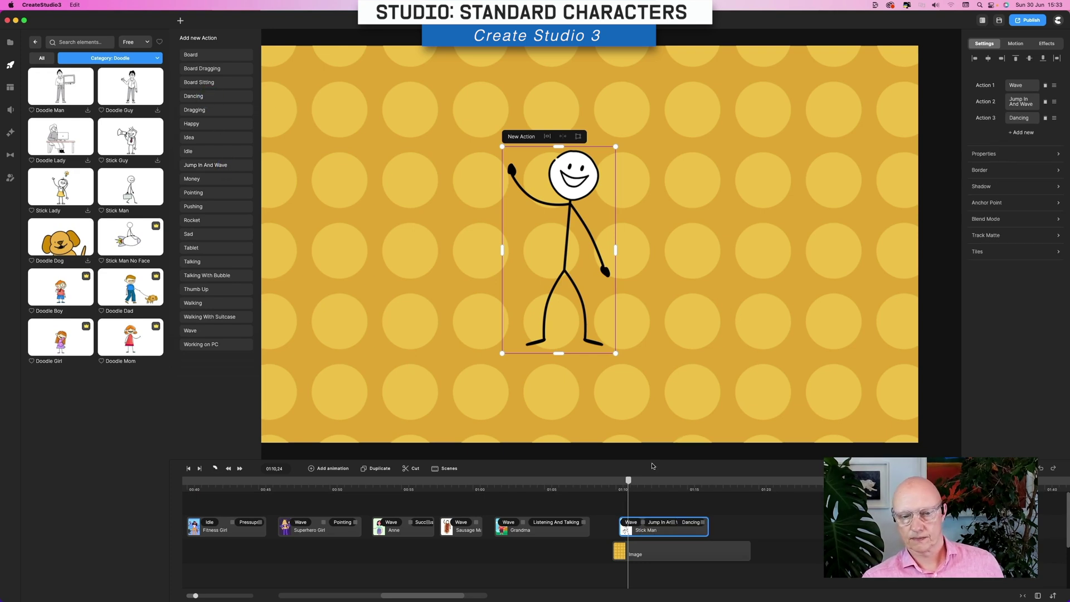
key(space)
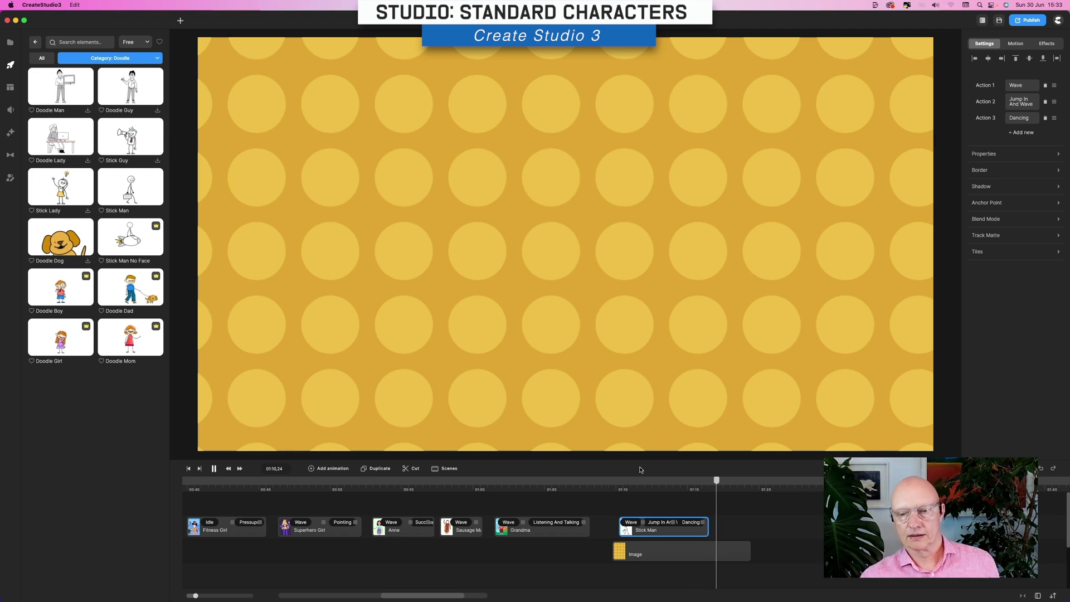
click(668, 472)
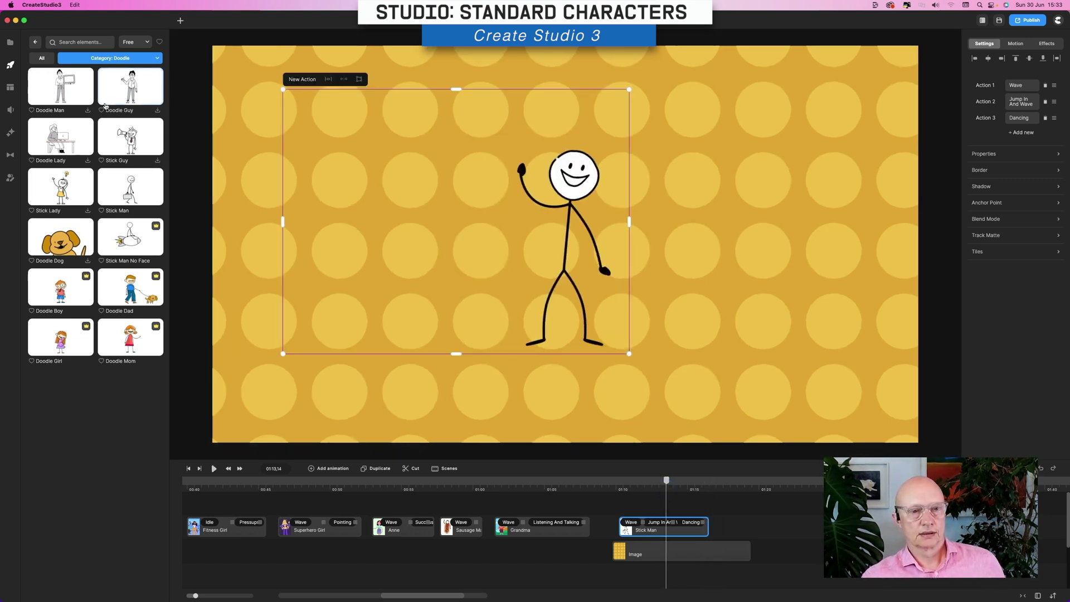
- Filter the character library to the Animals category and place Aligator on the timeline after Stick Man's clip
click(111, 58)
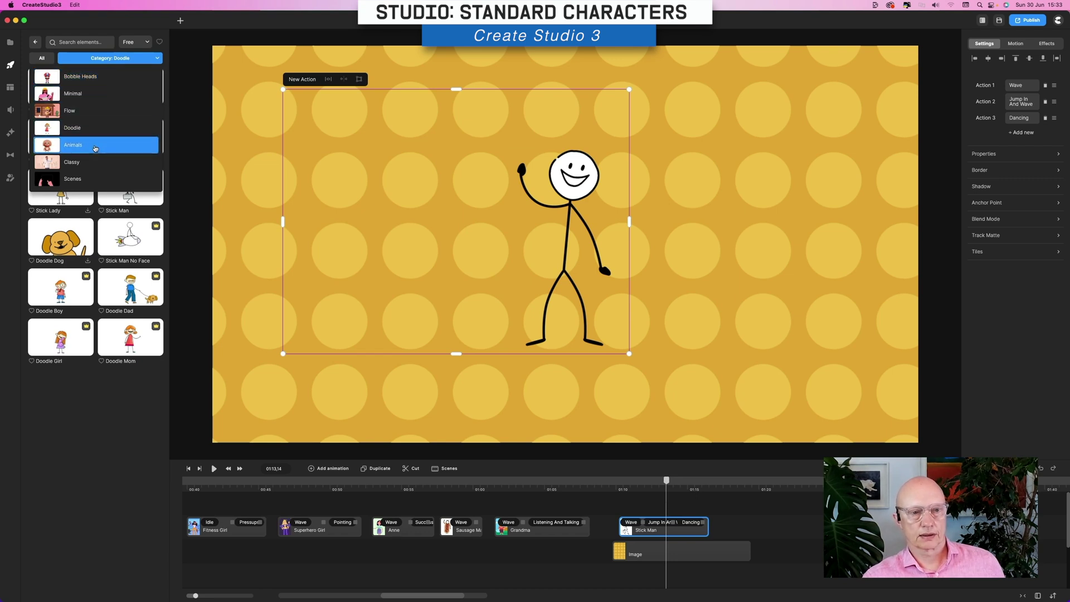
click(95, 147)
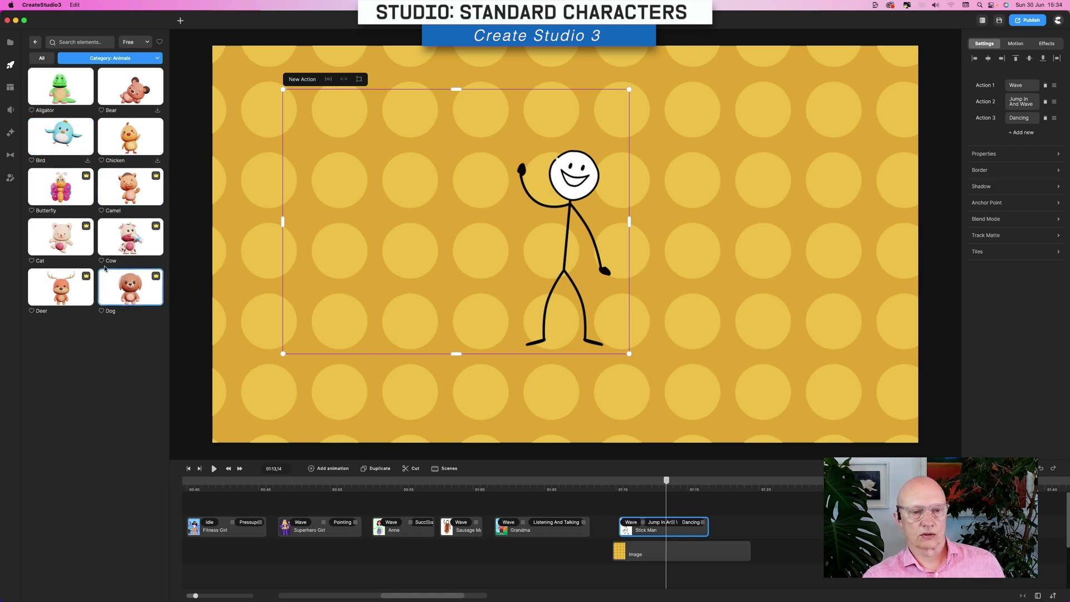
drag(60, 86, 750, 524)
- Preview Aligator's Wave at about 1 minute 22 seconds and add the Showing Teeth And Wink action after it
mouse_move(775, 485)
mouse_down()
mouse_move(814, 488)
mouse_move(781, 488)
mouse_move(805, 487)
mouse_move(795, 489)
mouse_up()
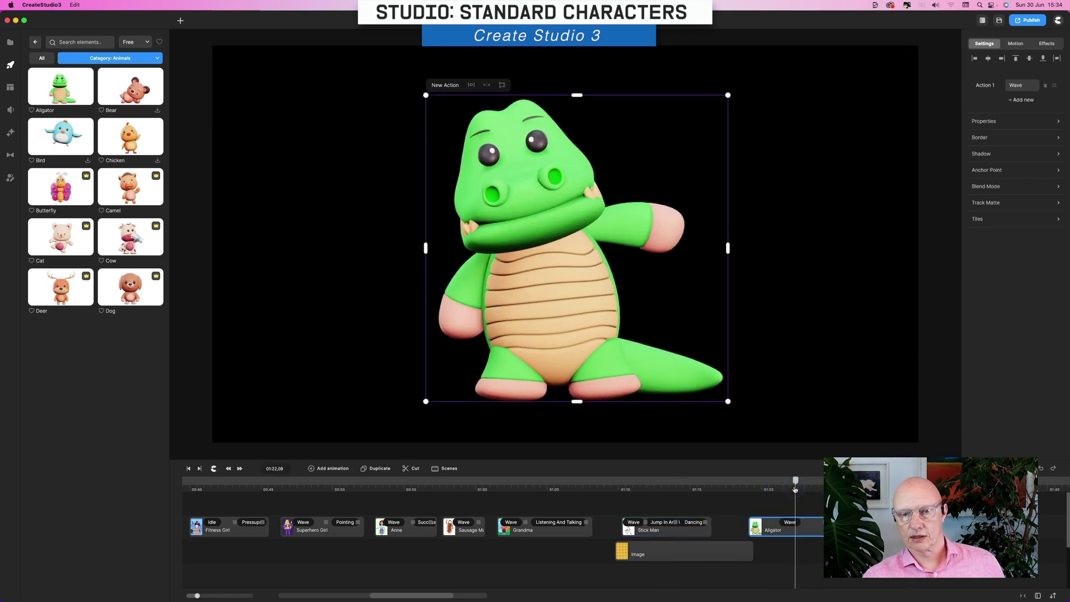
click(1024, 101)
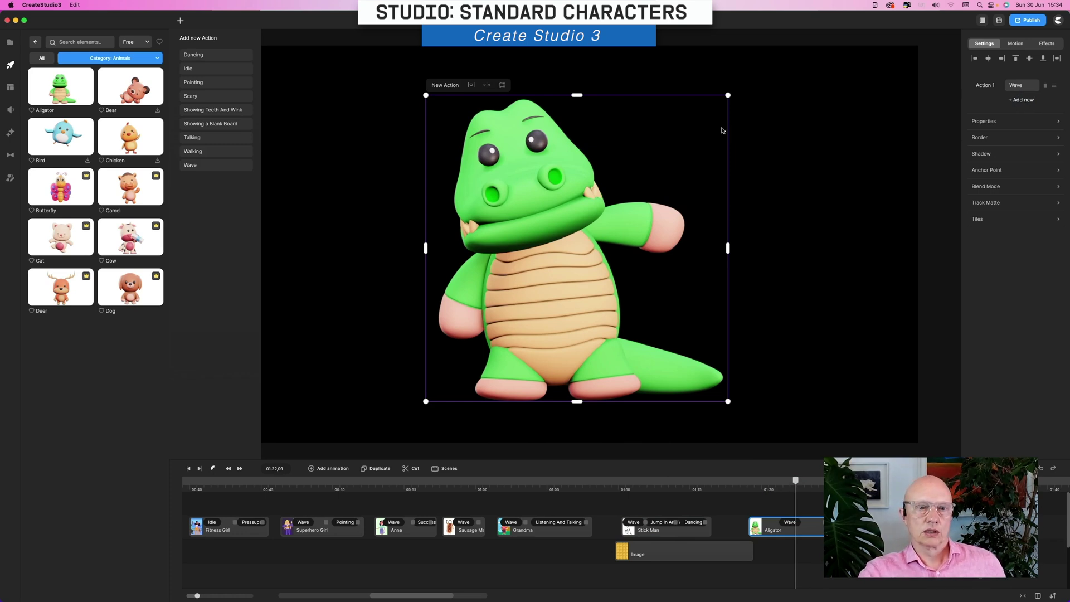
click(210, 111)
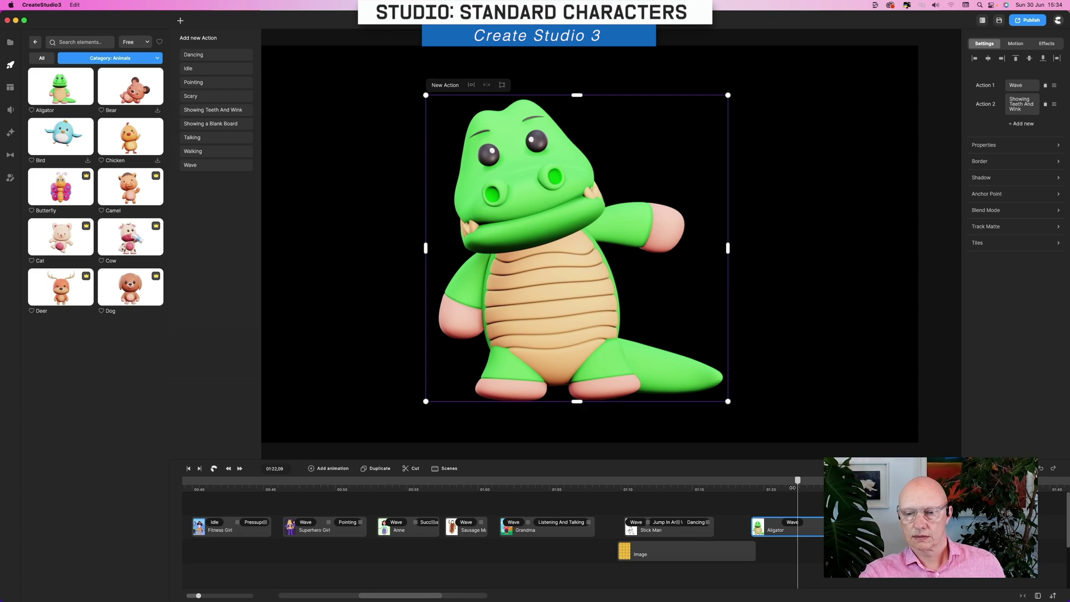
- Preview Aligator's Wave and Showing Teeth And Wink actions from about 1 minute 22 seconds
key(space)
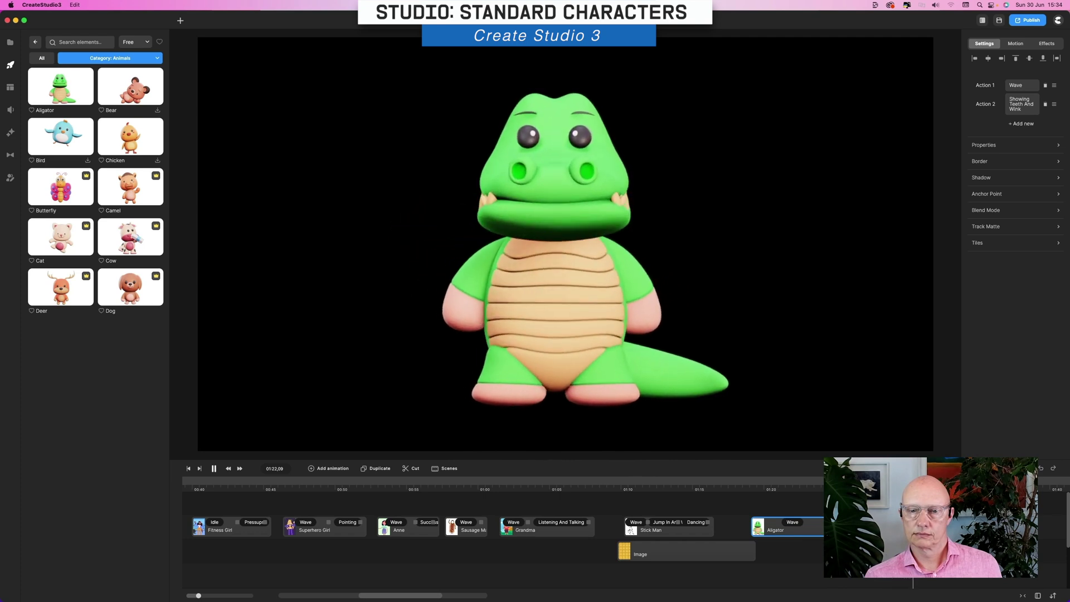
key(space)
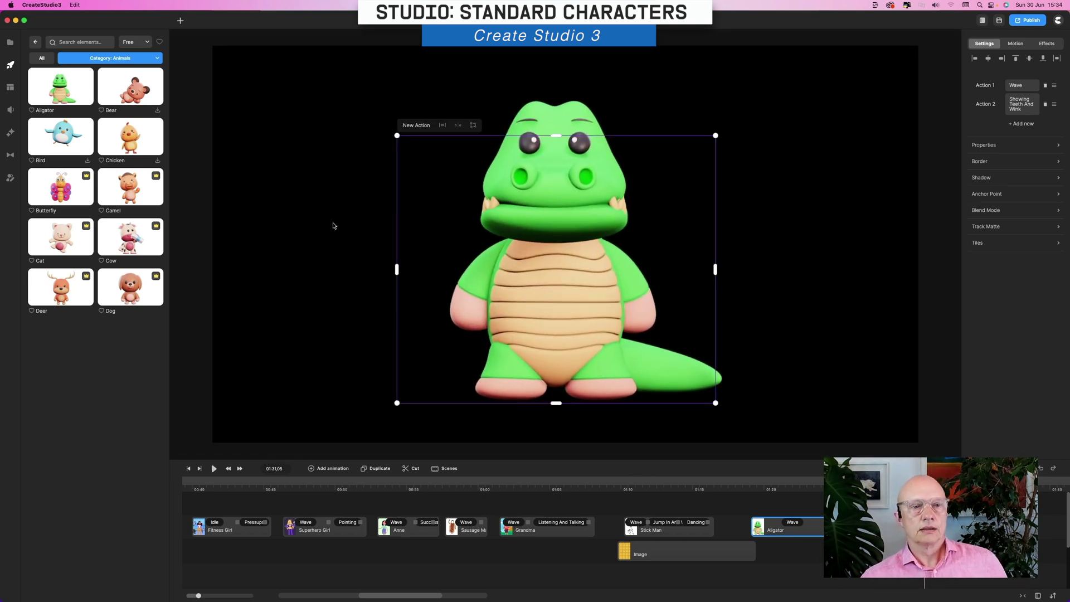
- Filter the character library to the Classy category and look through its characters
click(147, 59)
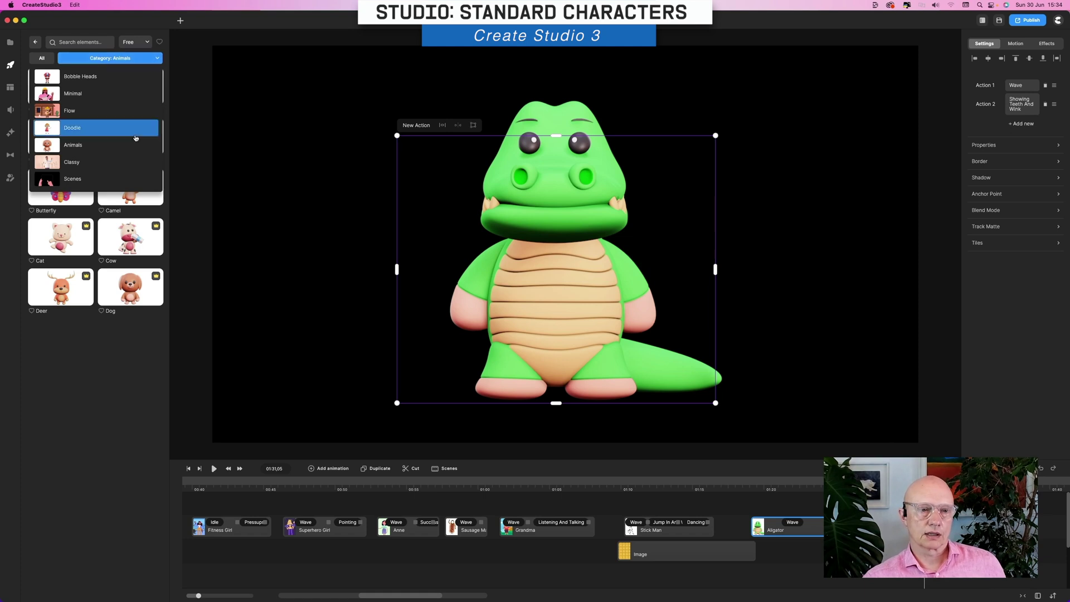
click(96, 163)
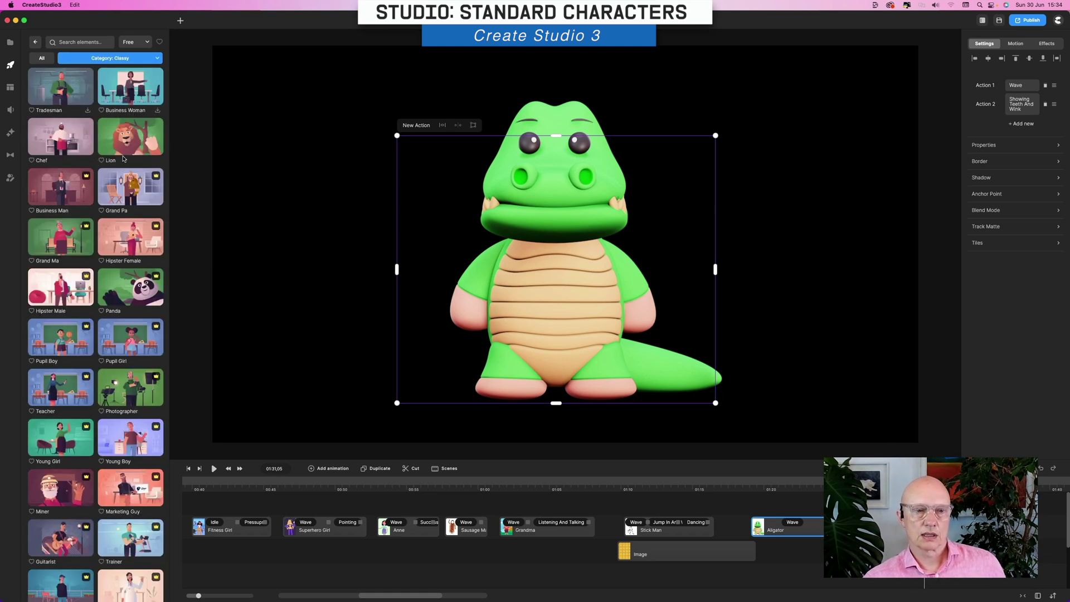
scroll(96, 233, down, 1)
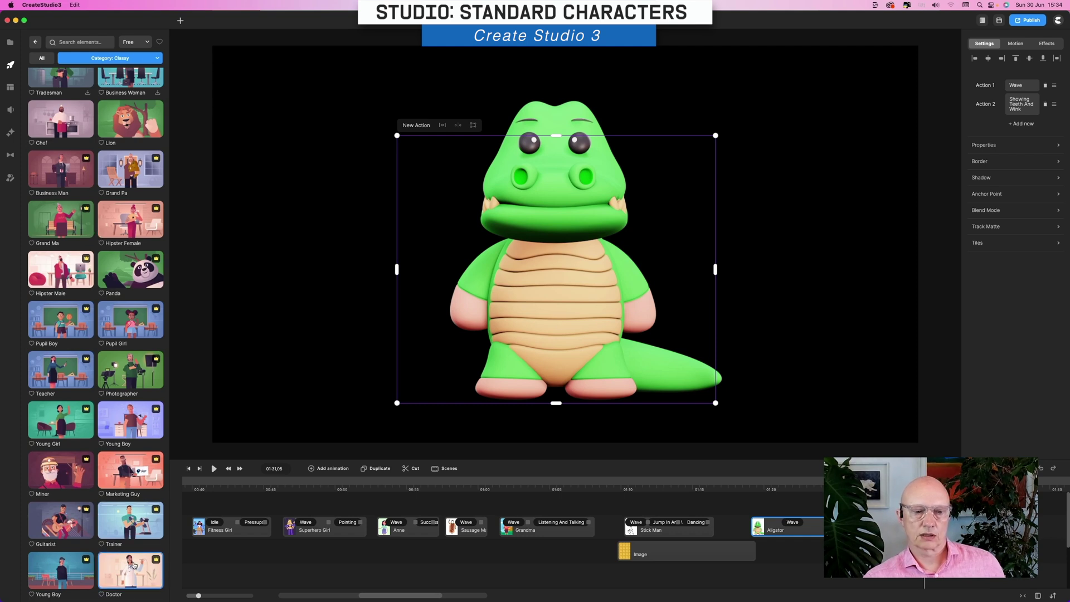
scroll(75, 122, up, 1)
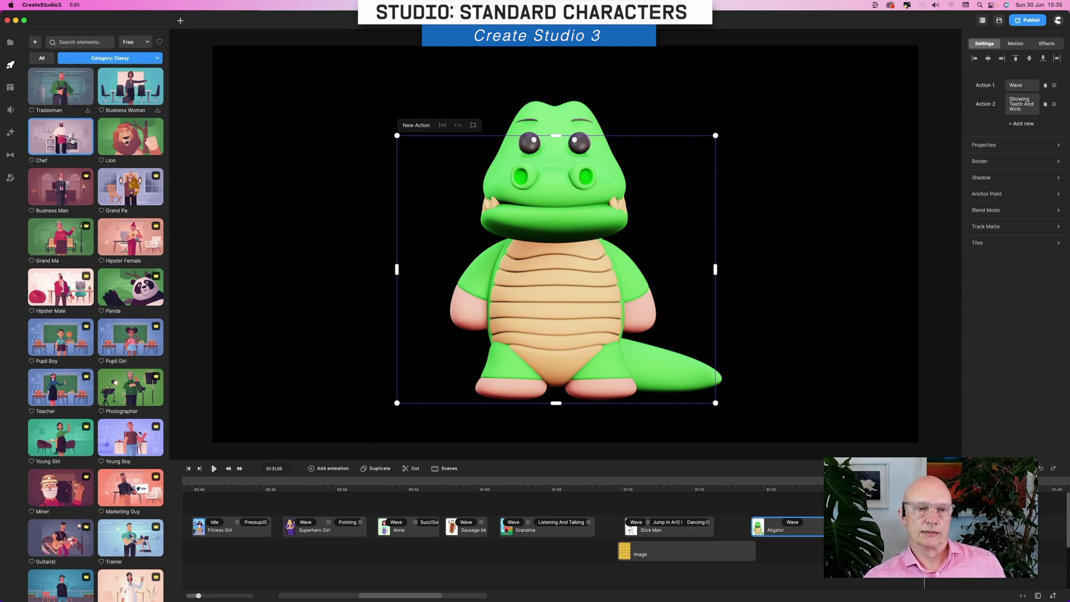
- Place Chef after Aligator's clip, enlarged on the canvas, with the yellow dotted background image moved beneath his clip
drag(67, 138, 1059, 597)
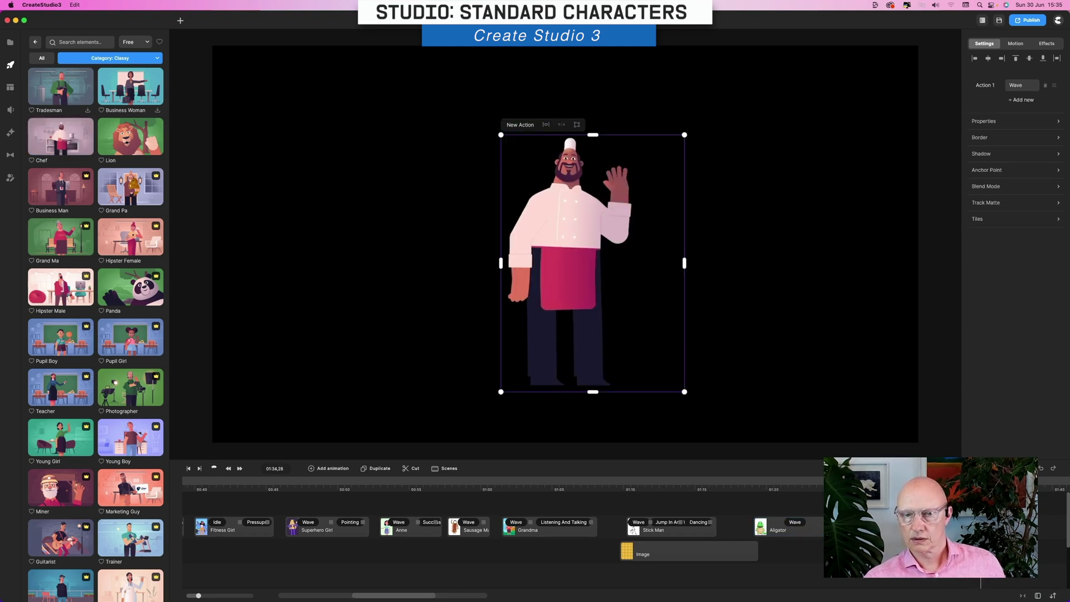
click(500, 392)
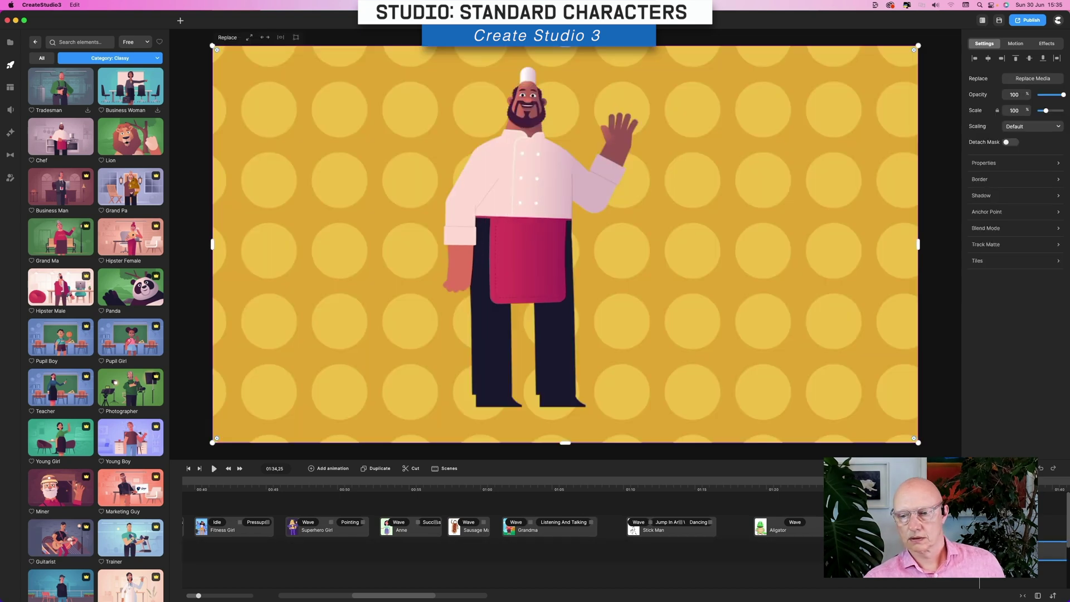
- Add the High Five B action to Chef after Wave and preview the sequence
click(536, 183)
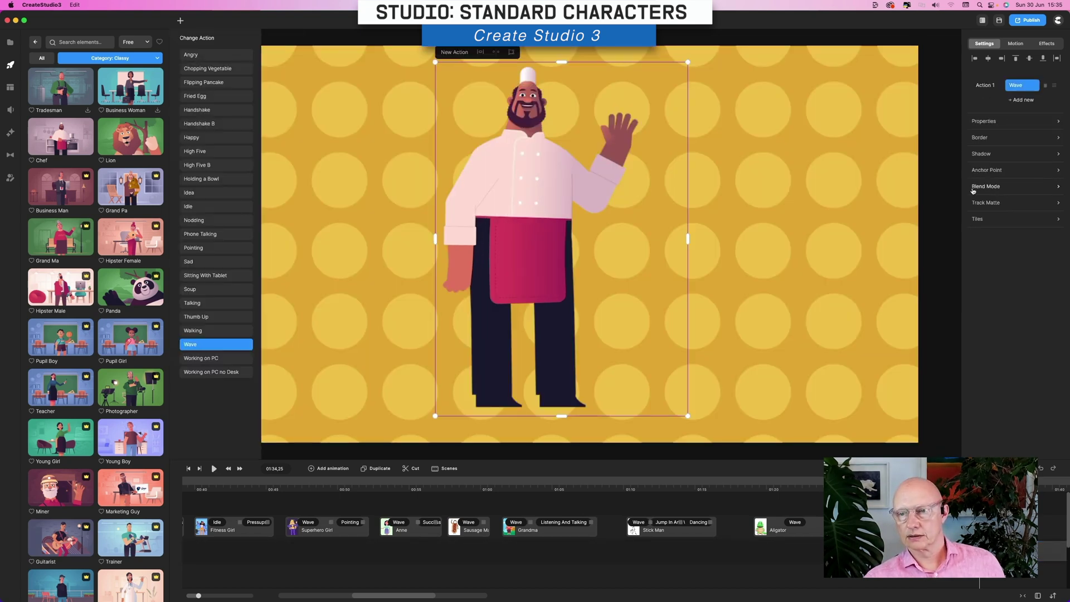
click(1027, 104)
click(1027, 105)
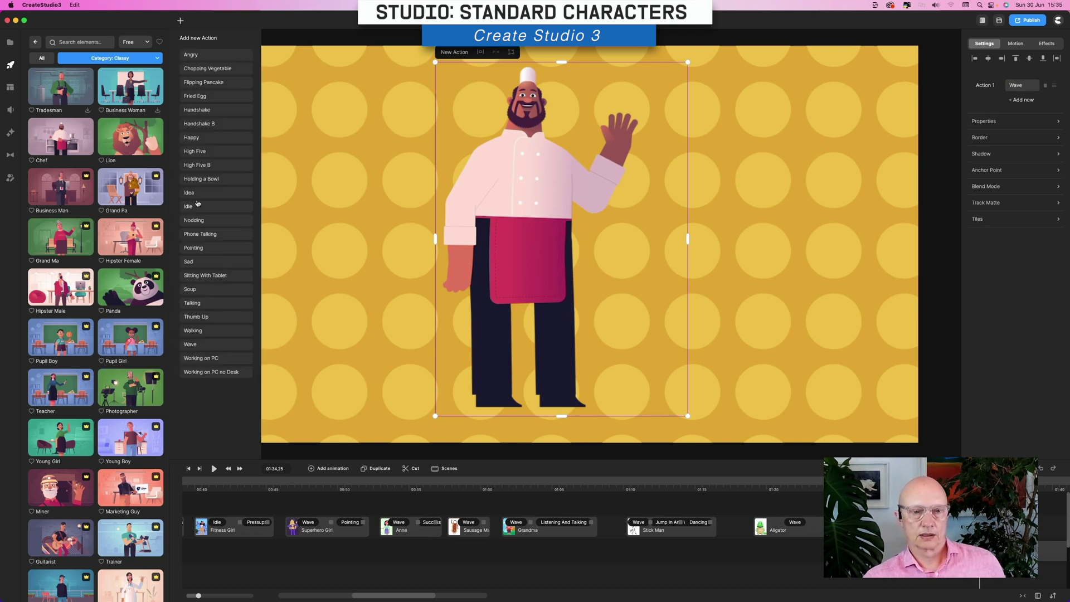
click(199, 165)
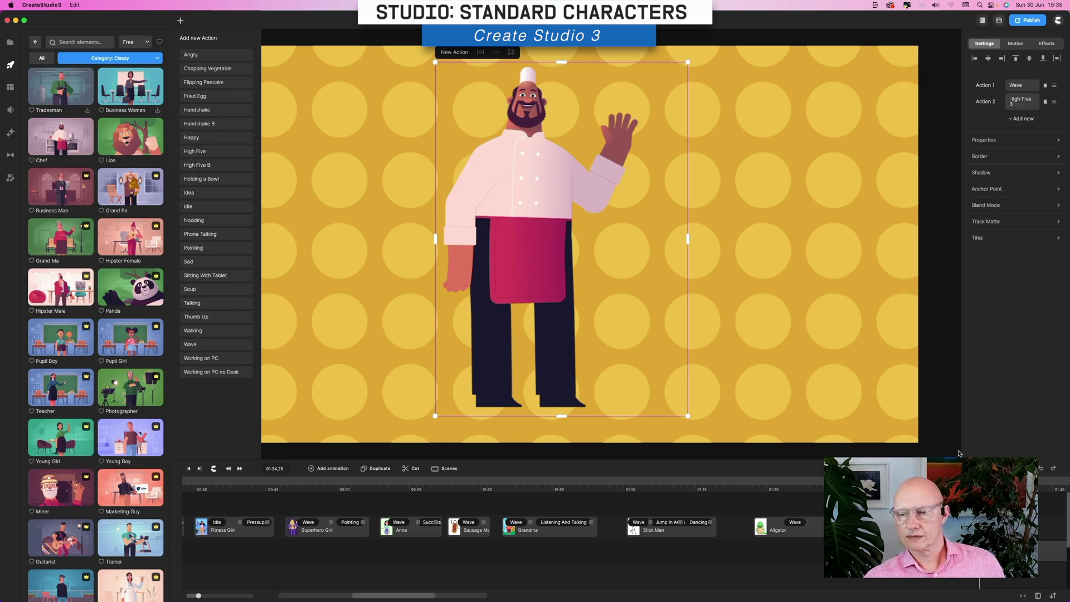
key(space)
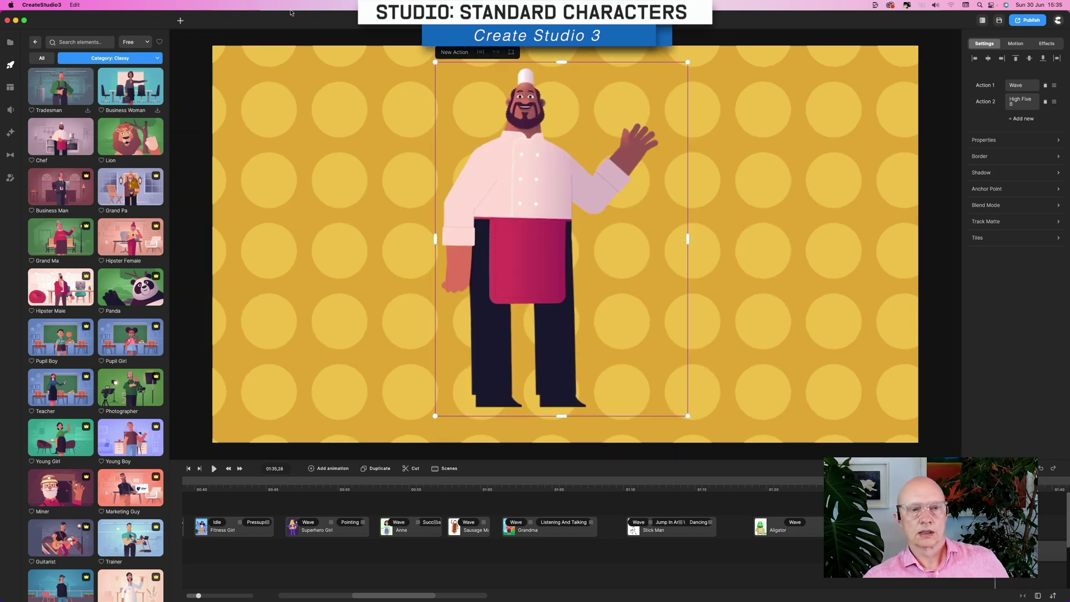
- Filter the library to the Scenes category and browse through the available scenes
click(124, 55)
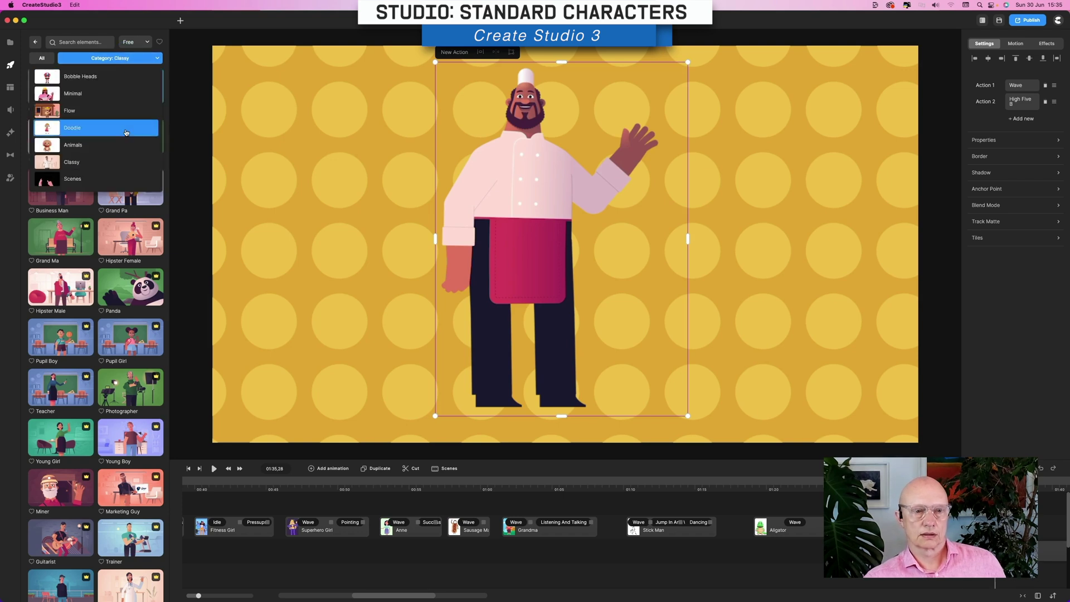
click(78, 177)
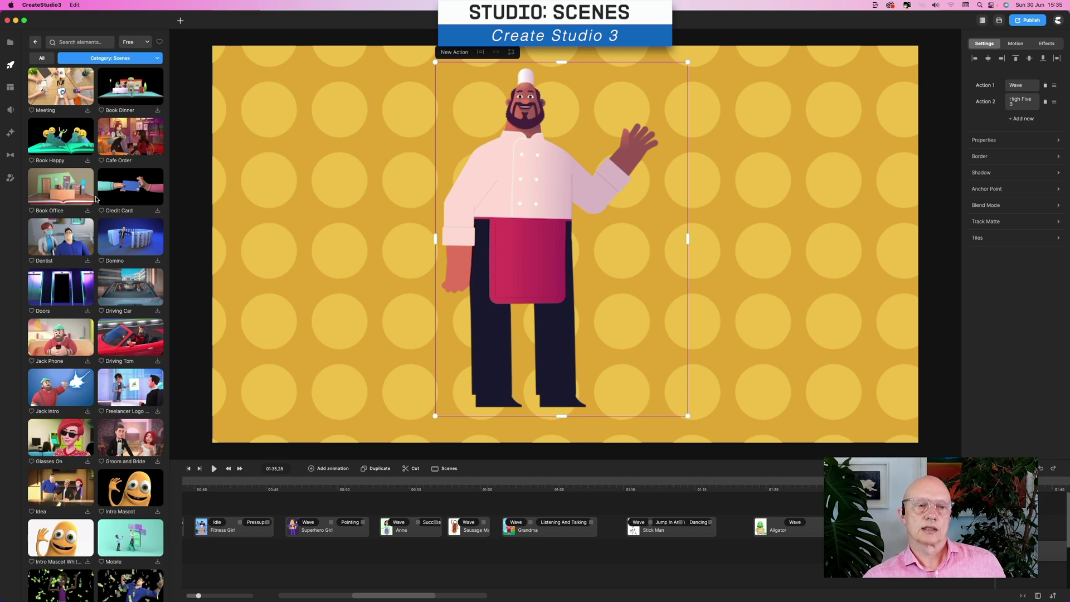
scroll(96, 199, down, 20)
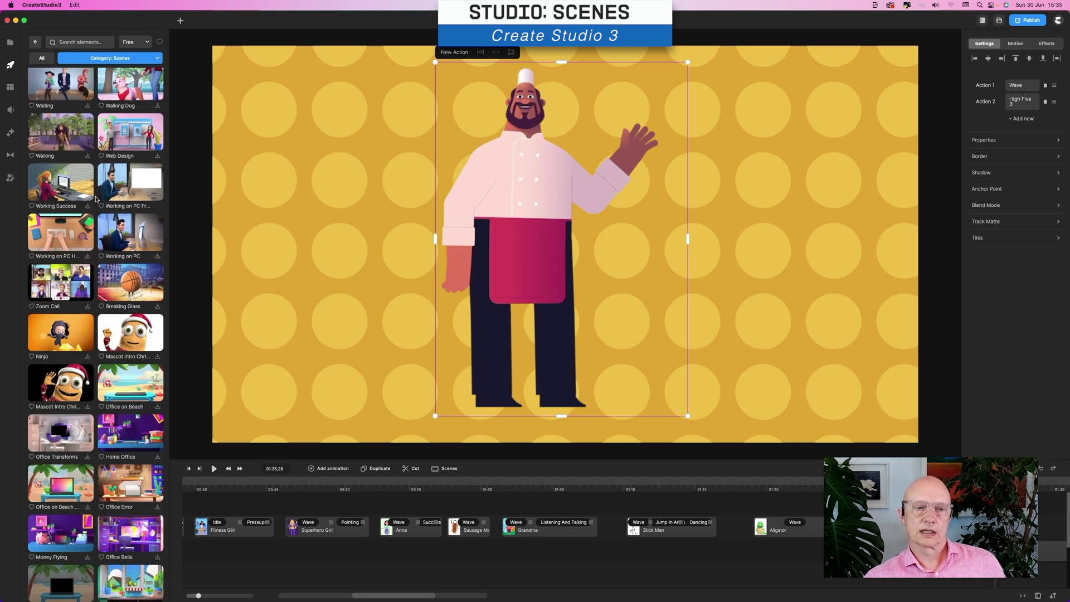
scroll(96, 199, down, 15)
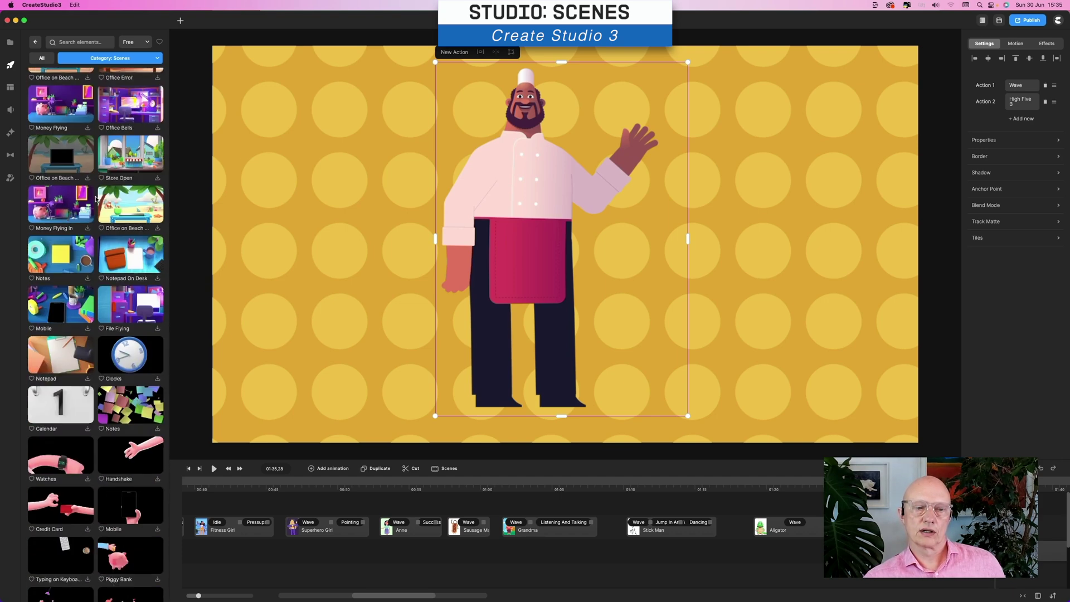
scroll(95, 199, down, 3)
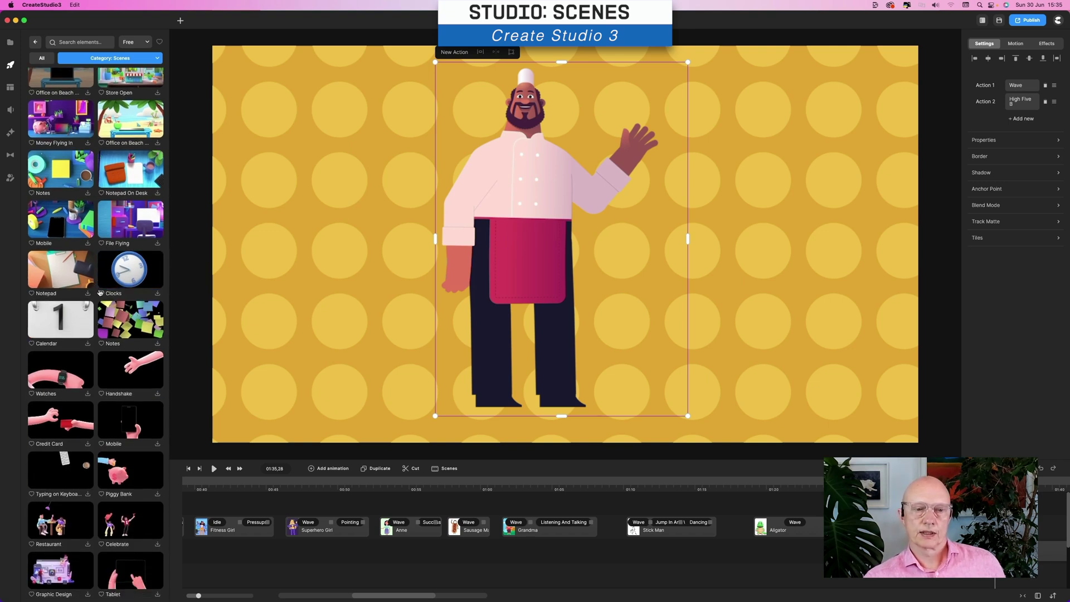
scroll(69, 234, down, 20)
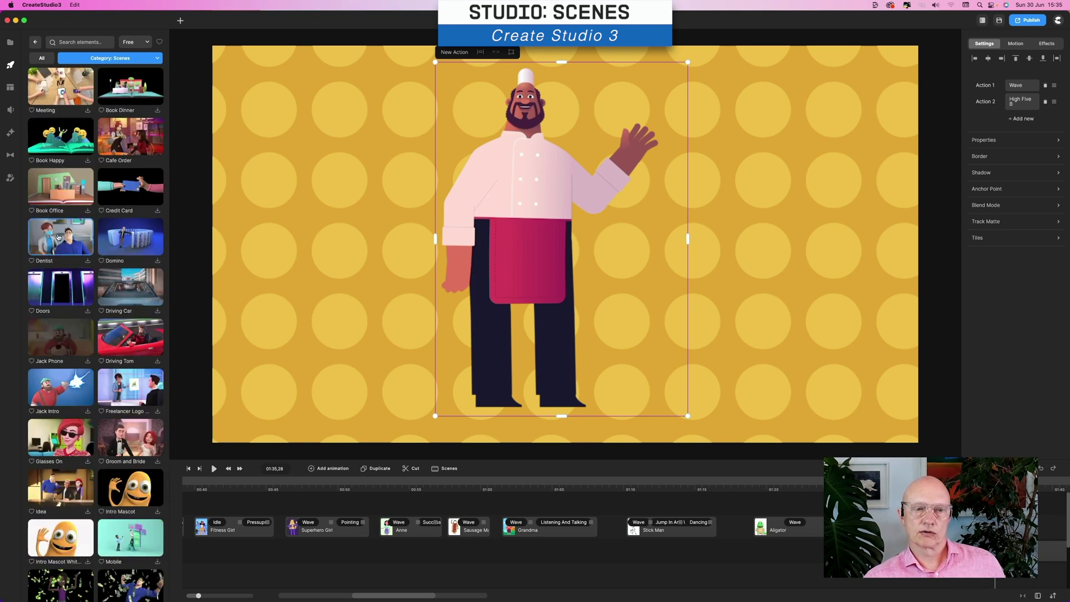
- Download the Book Happy scene and place it on the timeline after Chef's clip
click(87, 161)
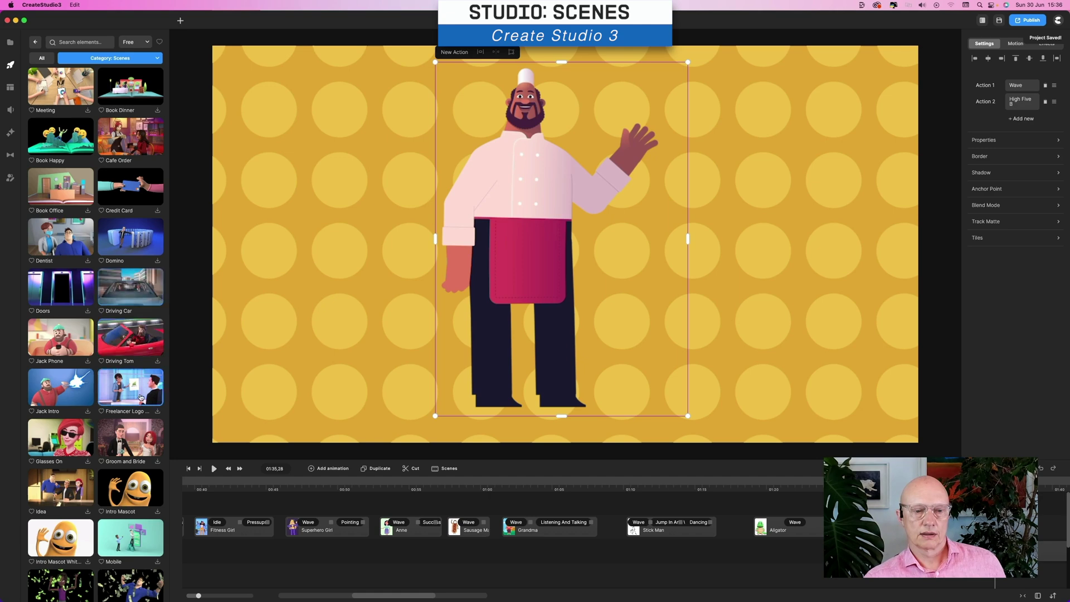
scroll(141, 397, down, 5)
scroll(141, 397, down, 3)
click(158, 390)
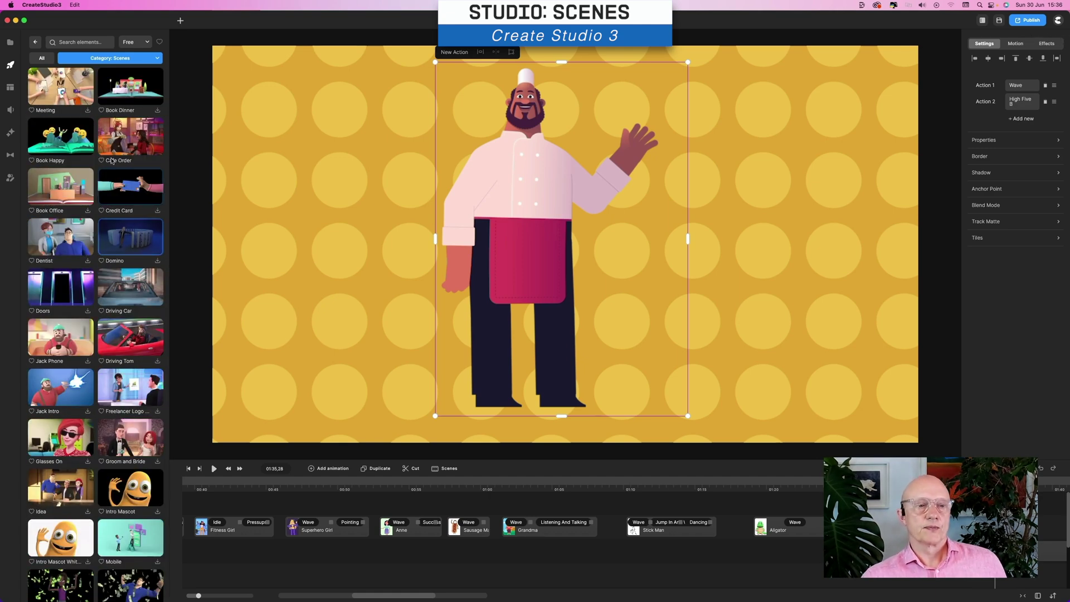
click(623, 372)
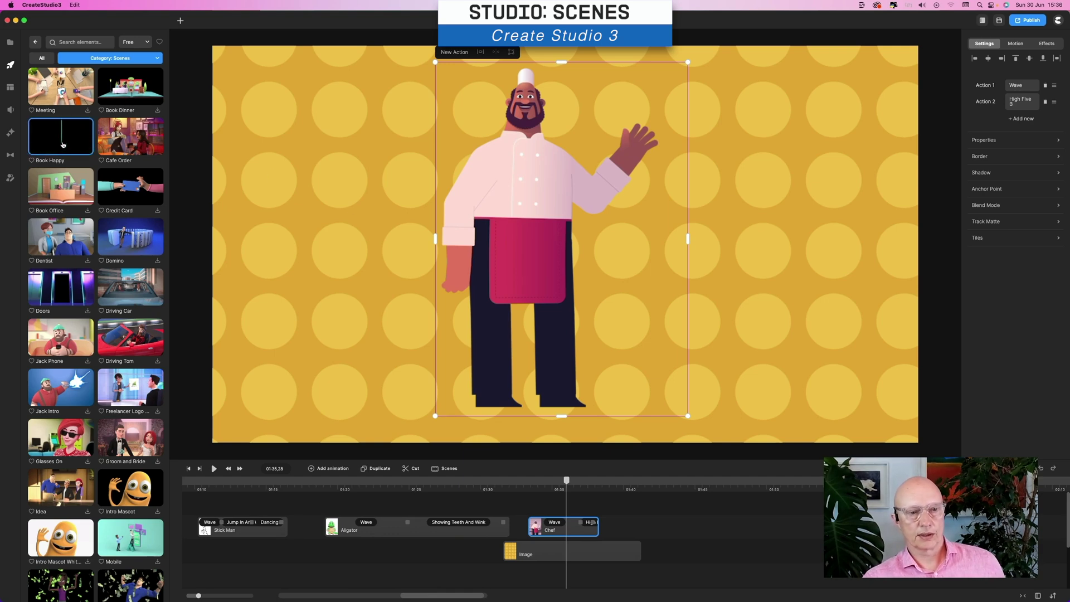
drag(218, 251, 685, 521)
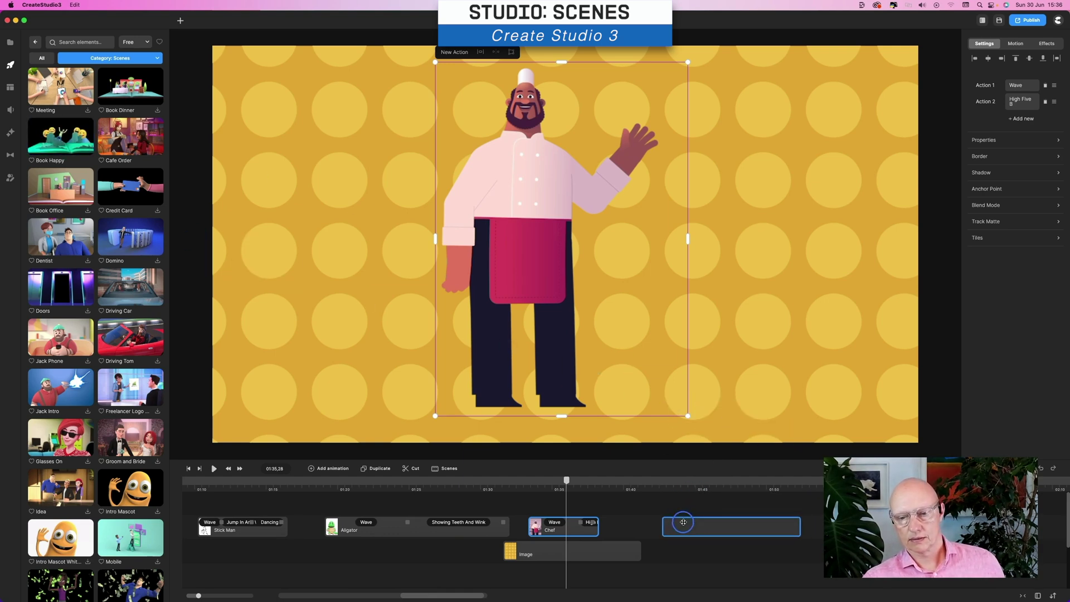
- Play the Book Happy scene and scrub back through it to about 1 minute 47 seconds
click(214, 469)
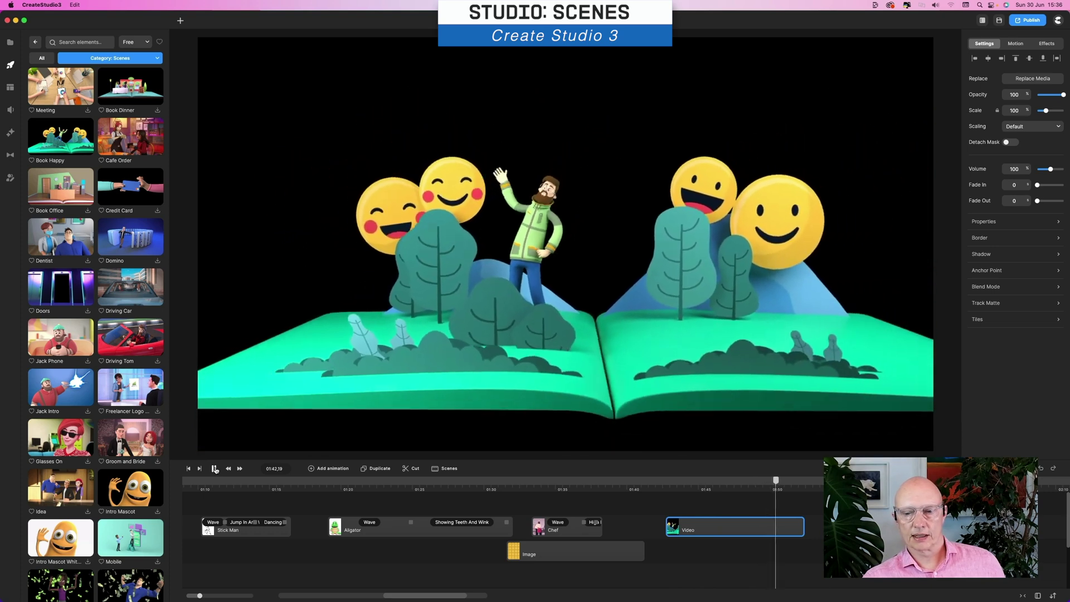
click(215, 470)
click(771, 489)
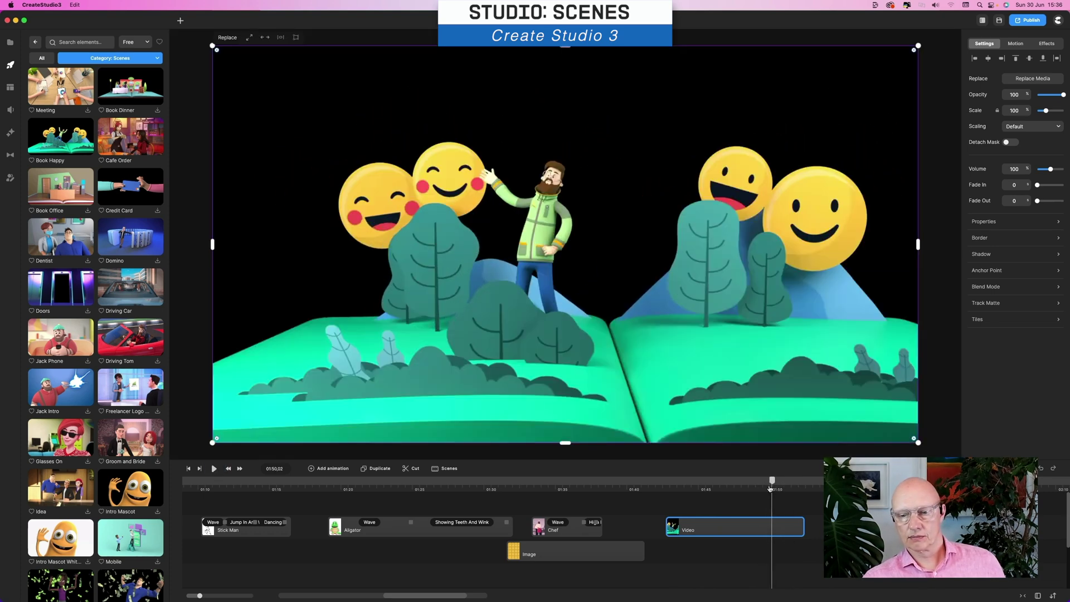
drag(771, 484, 741, 483)
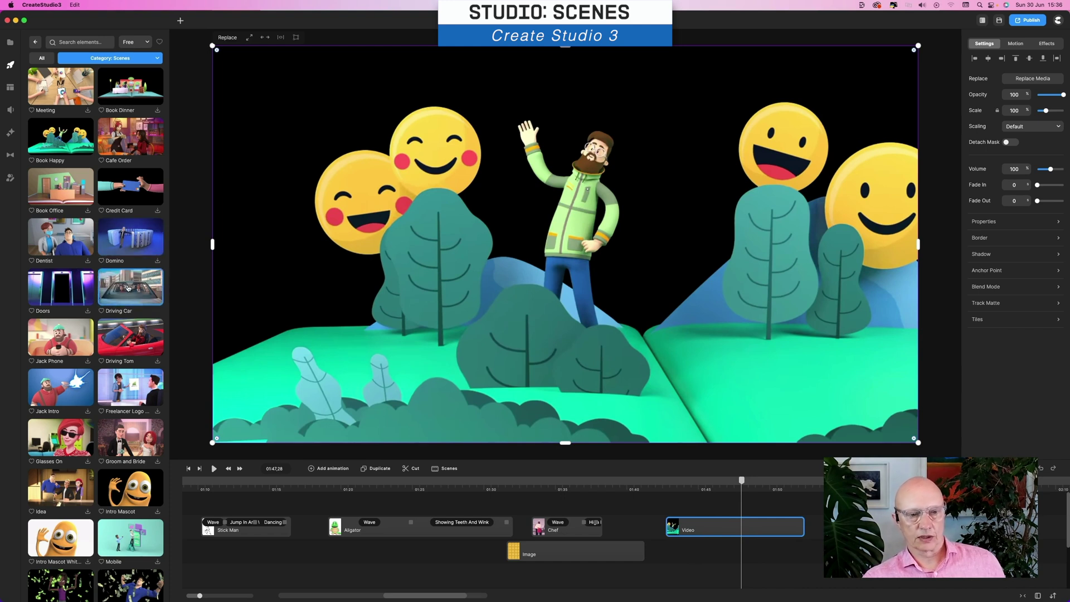
- Place the Driving Car scene on the timeline after the Book Happy clip and preview it
drag(125, 289, 708, 527)
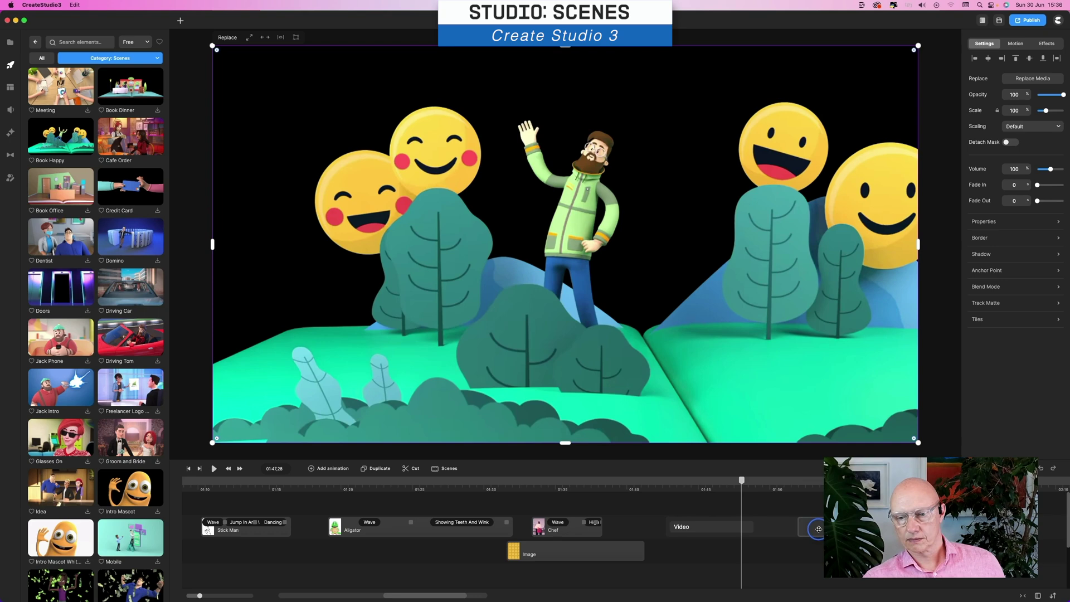
drag(708, 526, 708, 527)
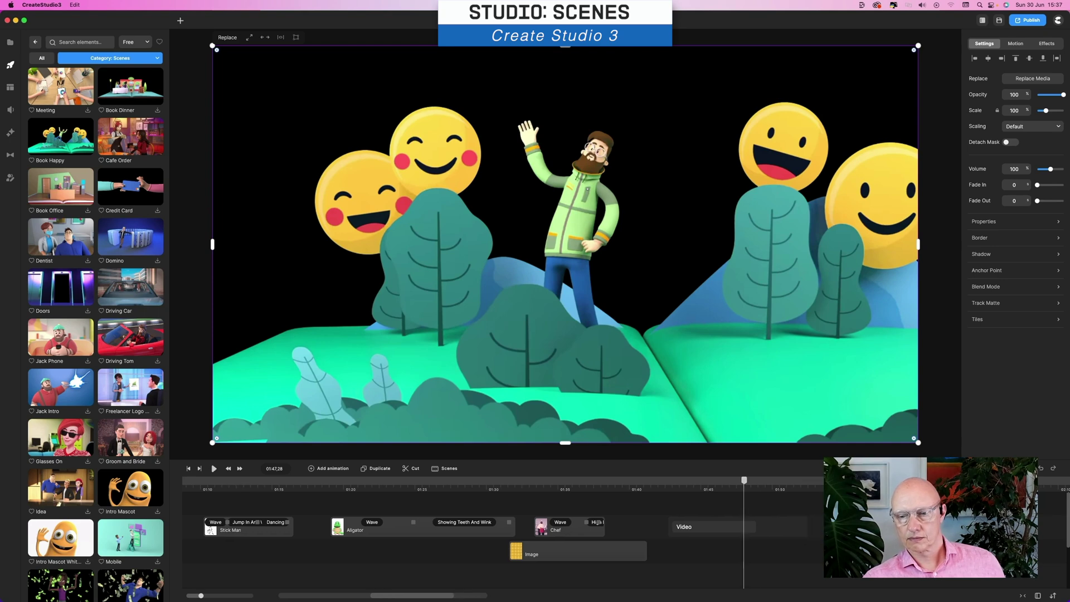
key(space)
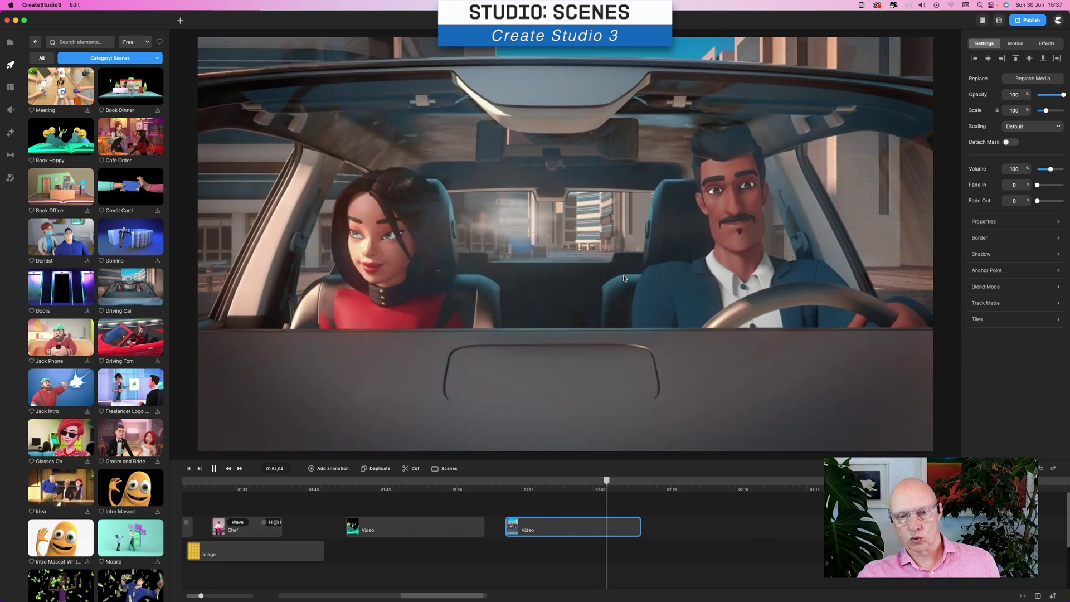
click(647, 269)
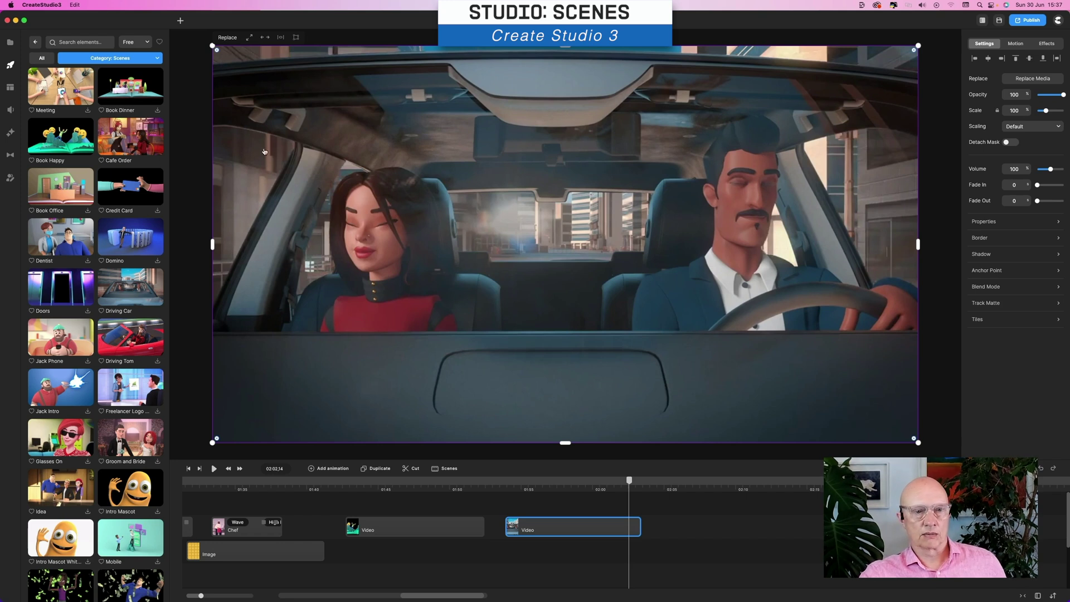
- Filter the library to the 3D category and place Rohit on the timeline after the Driving Car clip
click(157, 59)
scroll(84, 112, up, 3)
click(76, 78)
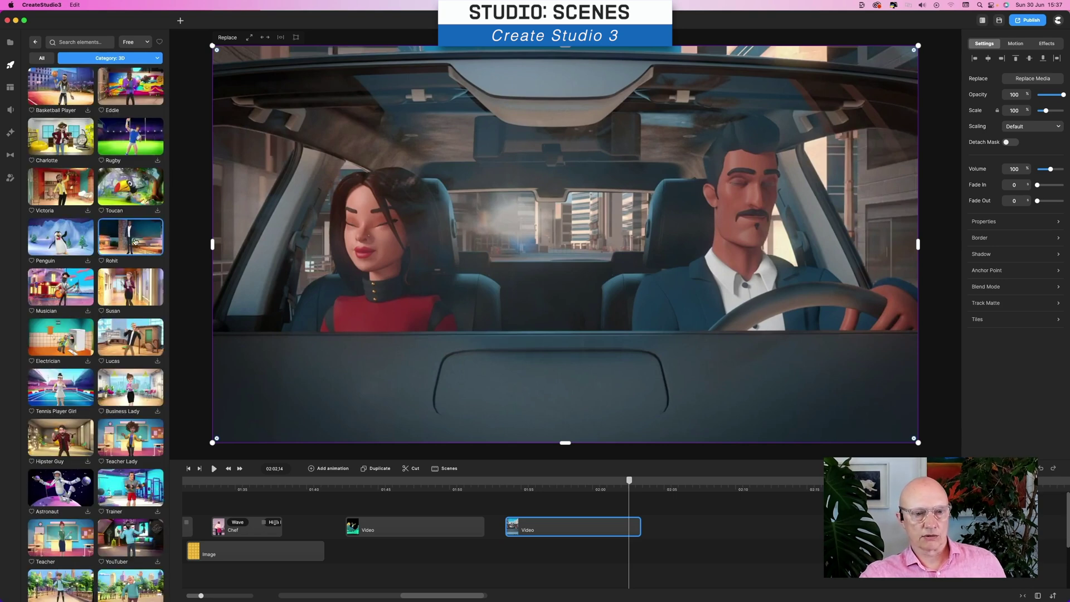
drag(135, 241, 677, 529)
- Compare the Rohit character with the driver in the Driving Car scene by scrubbing between their timeline clips
click(677, 484)
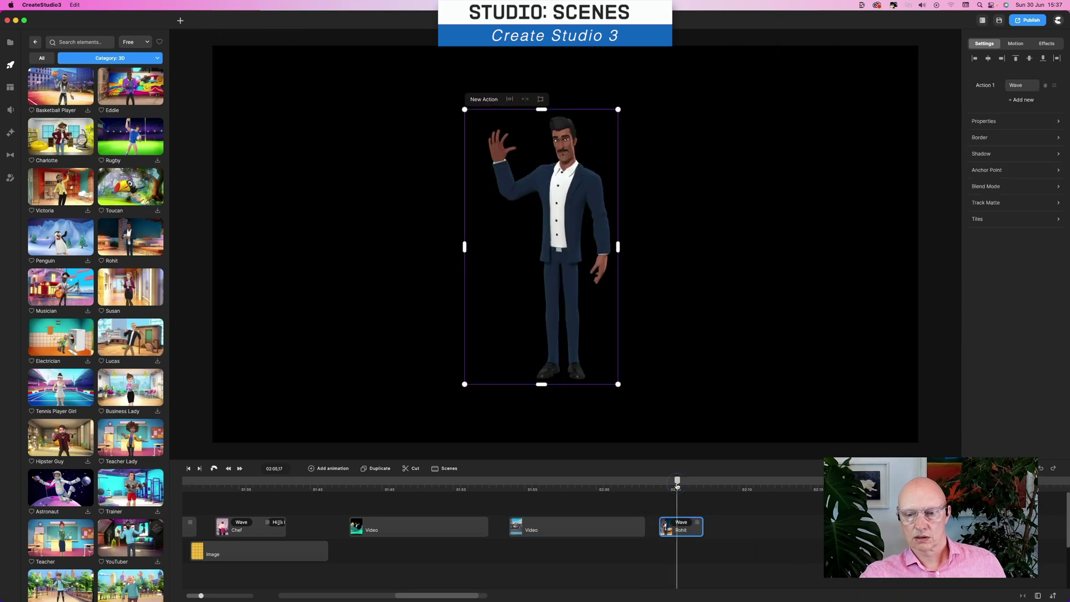
click(627, 489)
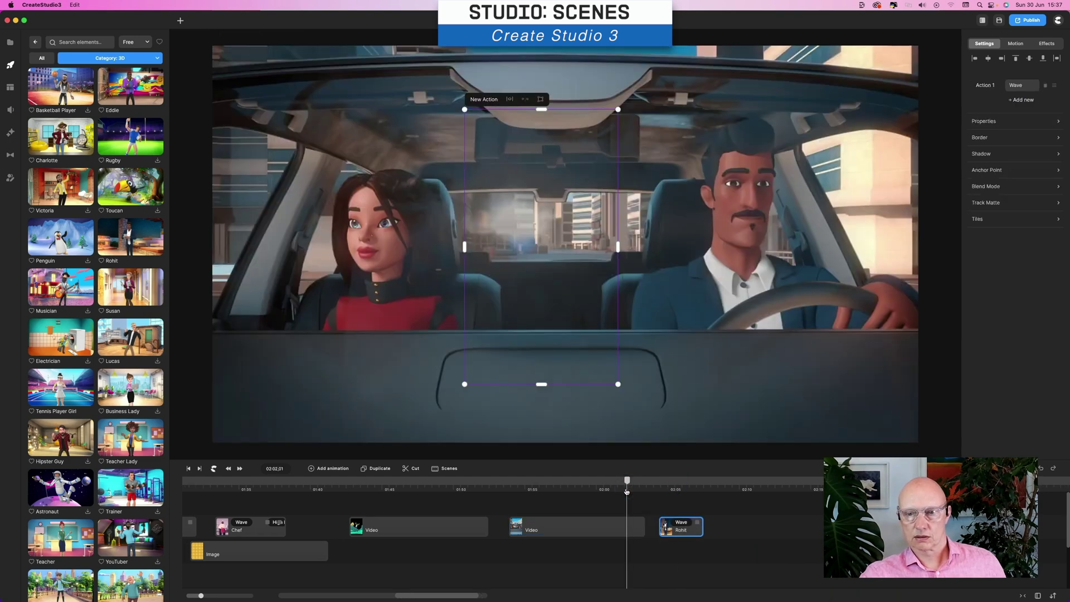
click(675, 489)
click(623, 488)
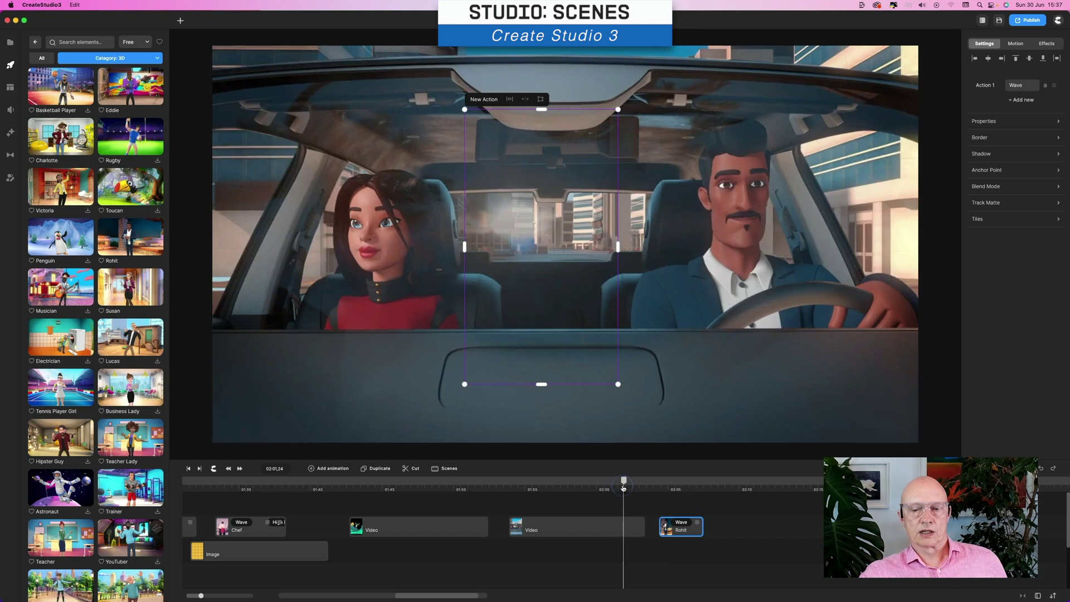
click(617, 530)
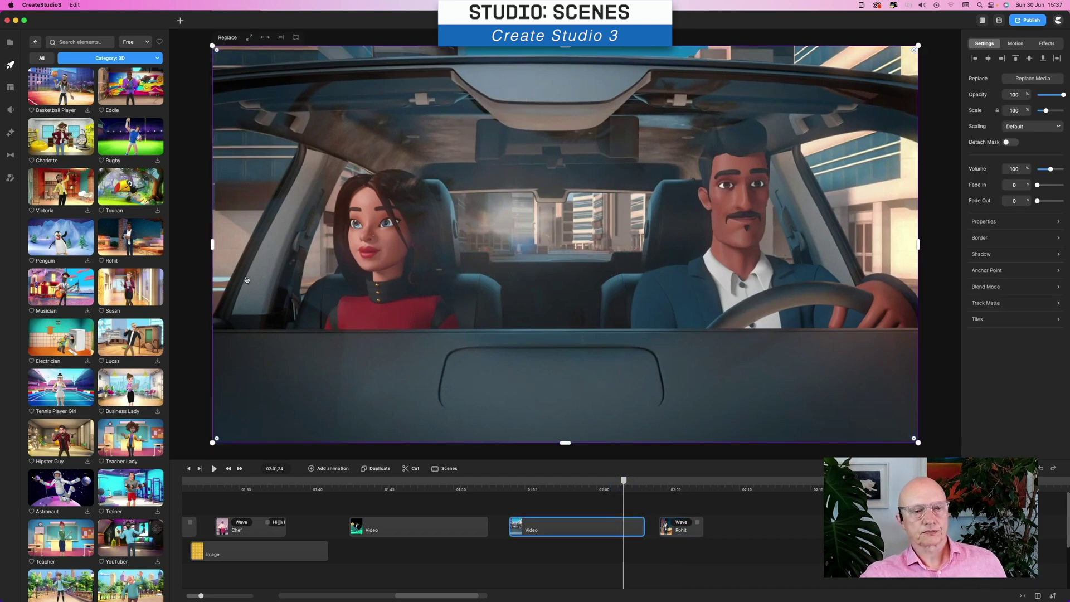
- Switch the element library from the 3D category to the Scenes category
scroll(146, 263, down, 10)
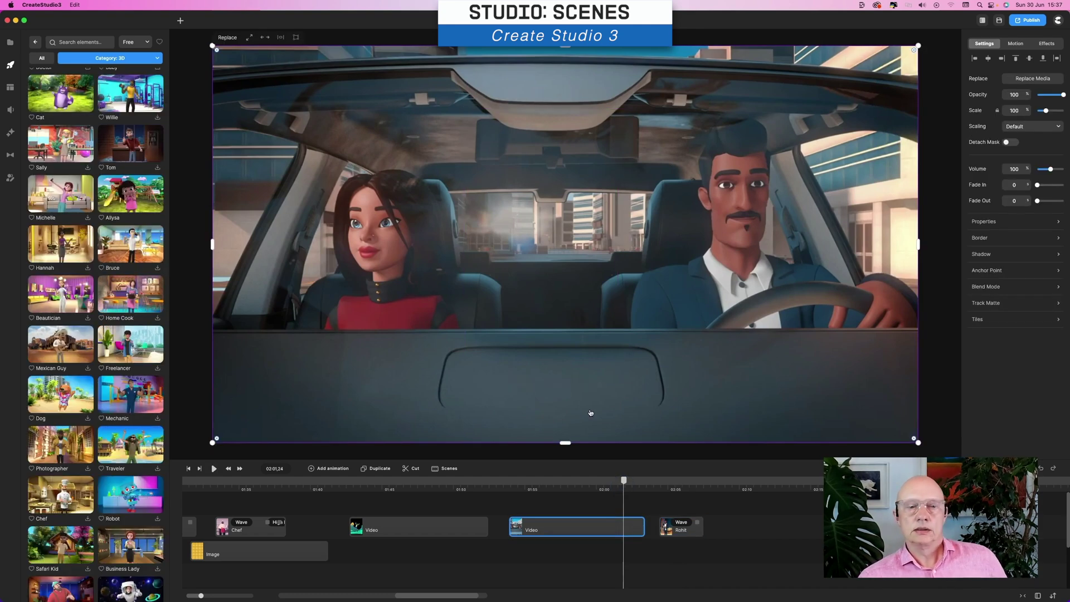
click(90, 59)
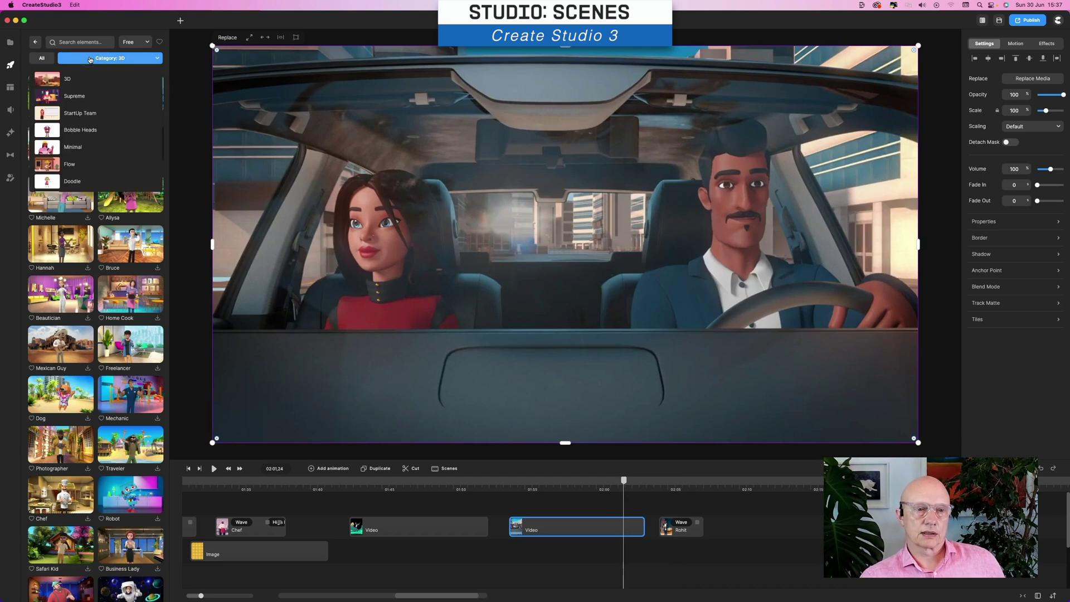
click(80, 179)
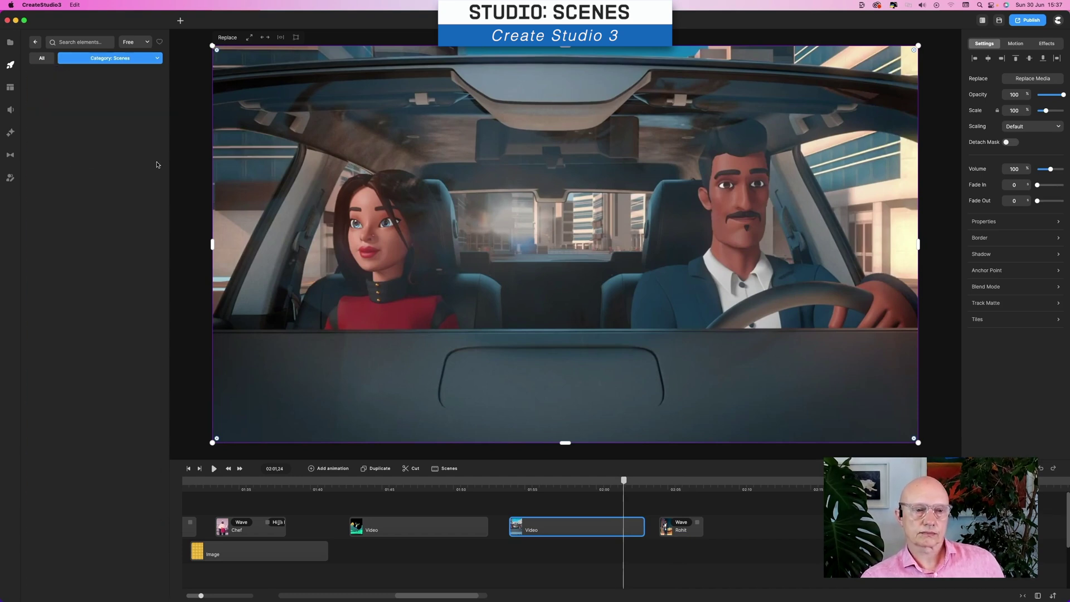
- Place the Target scene on the timeline after the Rohit clip and play it
scroll(159, 278, down, 15)
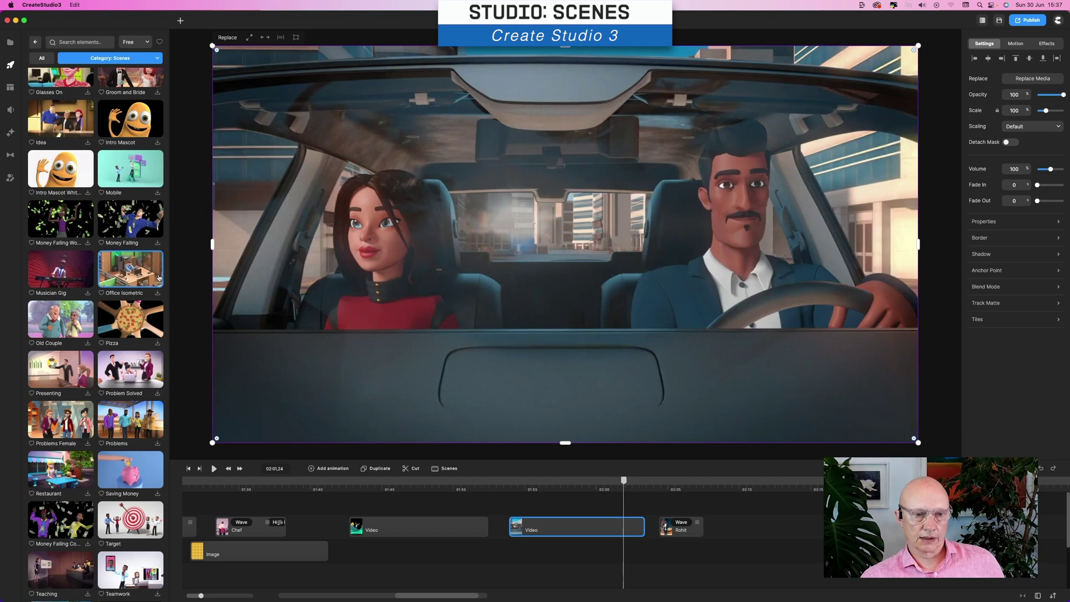
drag(199, 353, 736, 531)
click(718, 489)
key(space)
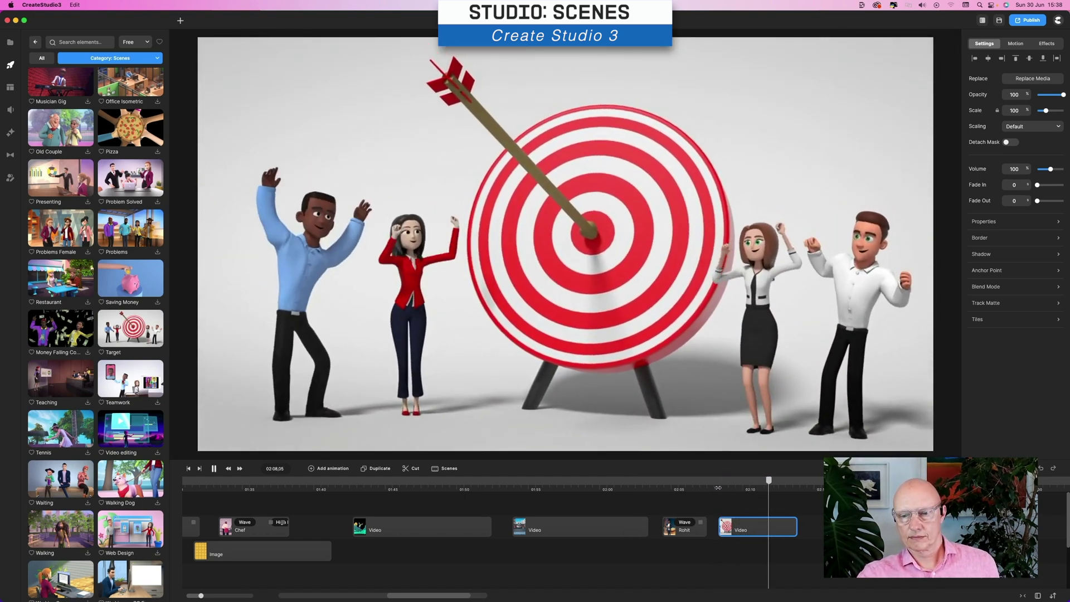
key(space)
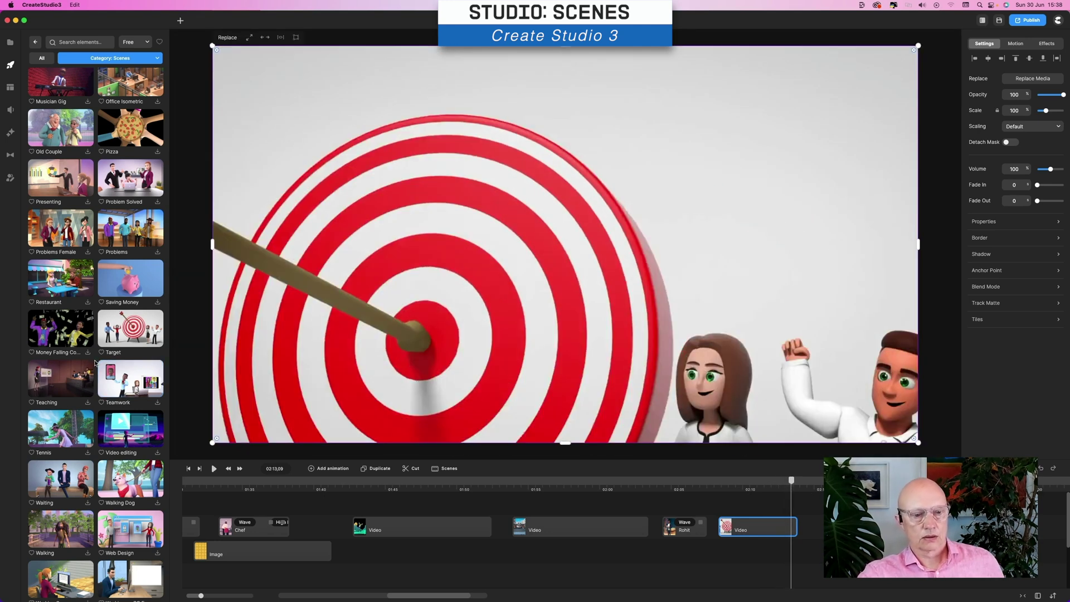
- Download the Office Bells scene, place it on the timeline after the Target clip and play it
scroll(95, 362, down, 10)
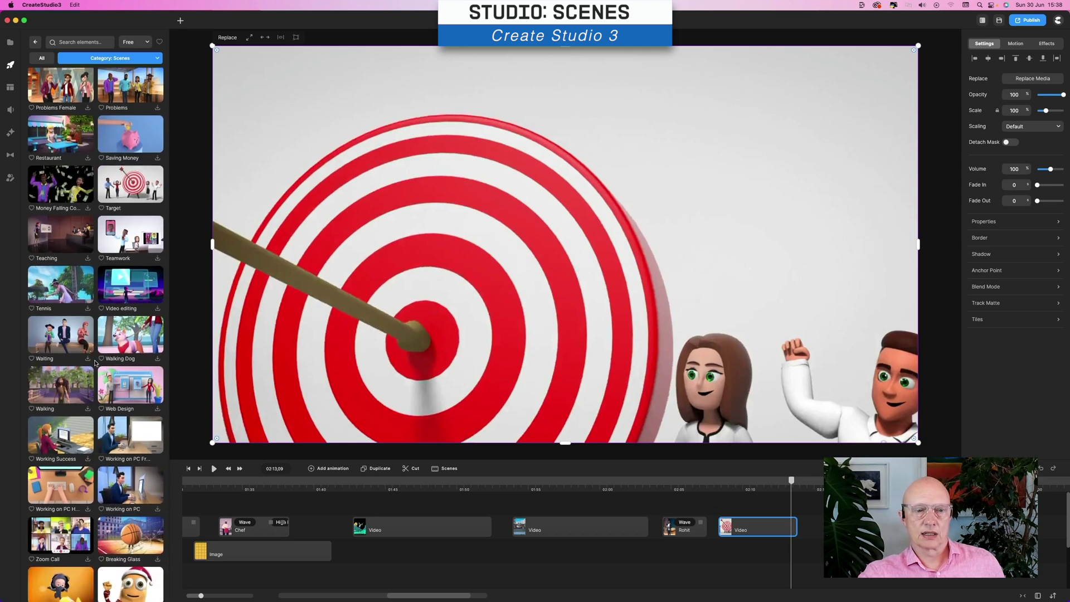
scroll(95, 363, down, 5)
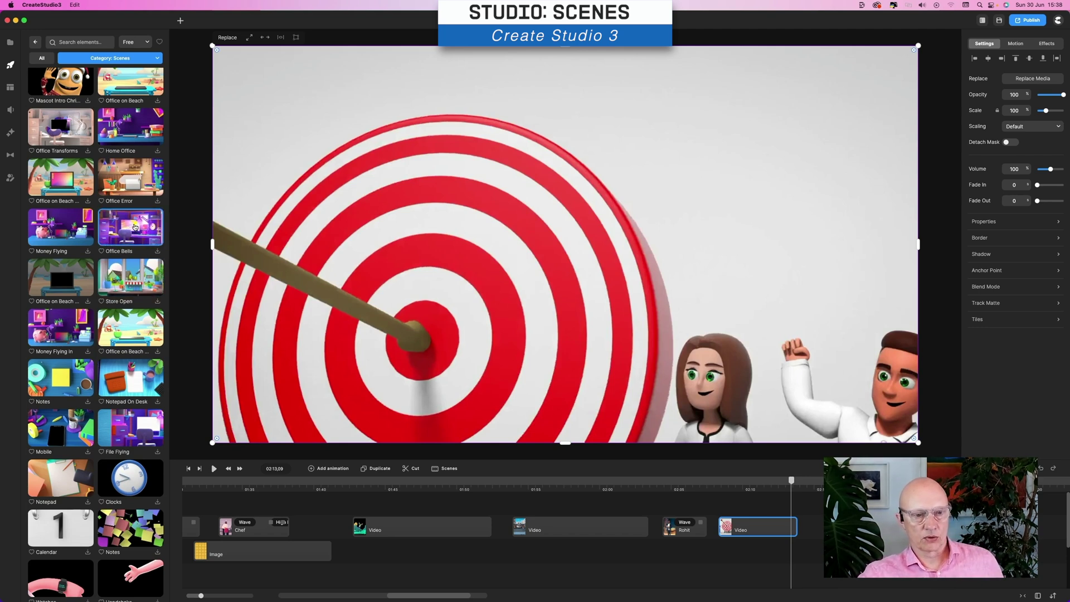
click(158, 252)
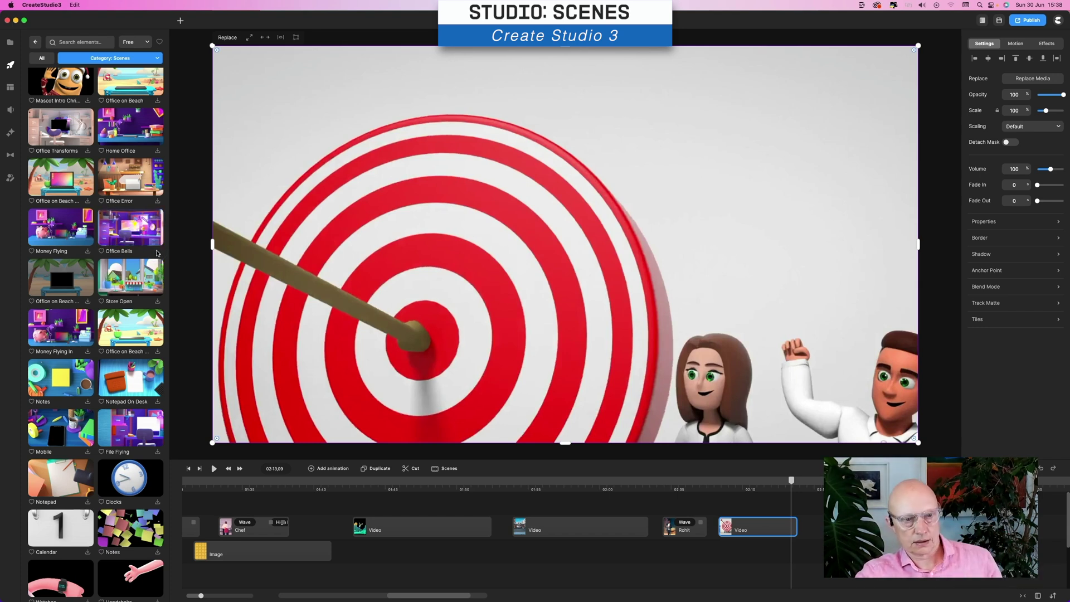
drag(137, 230, 892, 502)
key(space)
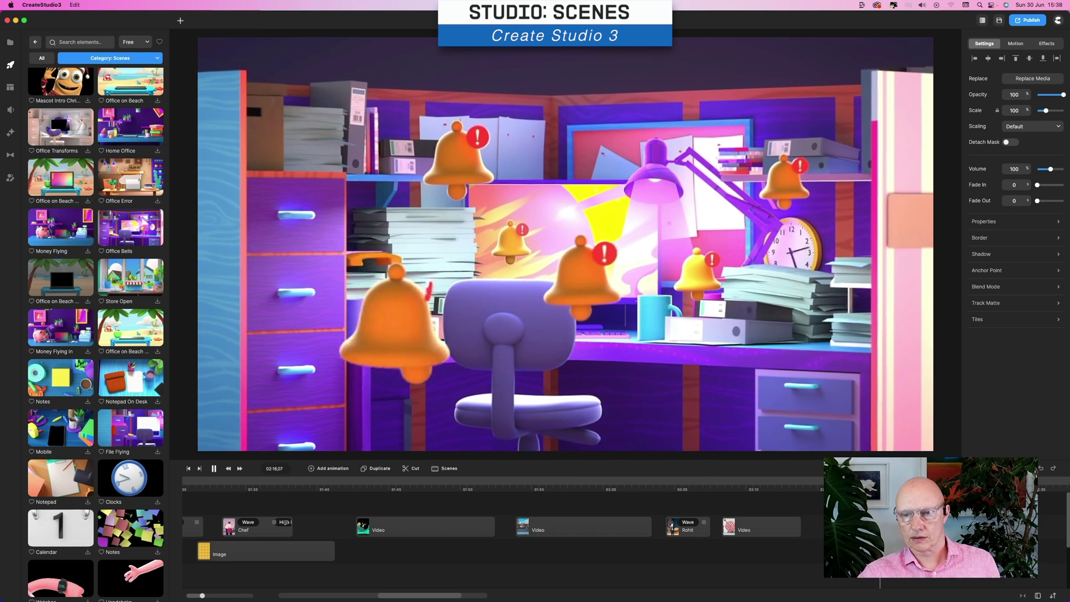
key(space)
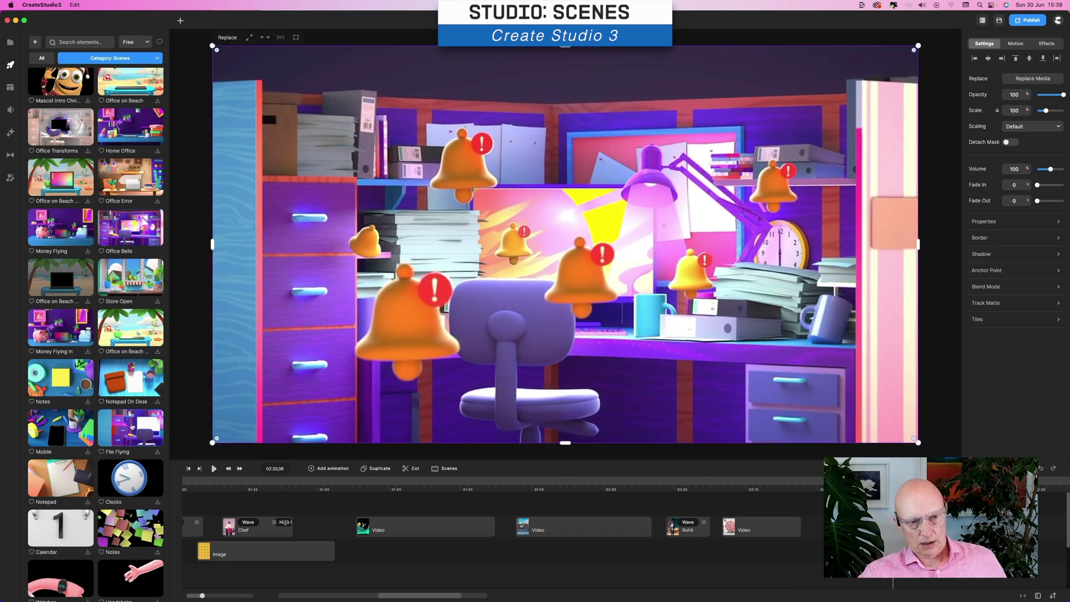
- Place the Mobile scene with the hand holding a phone after the Office Bells clip and play it
scroll(127, 425, down, 4)
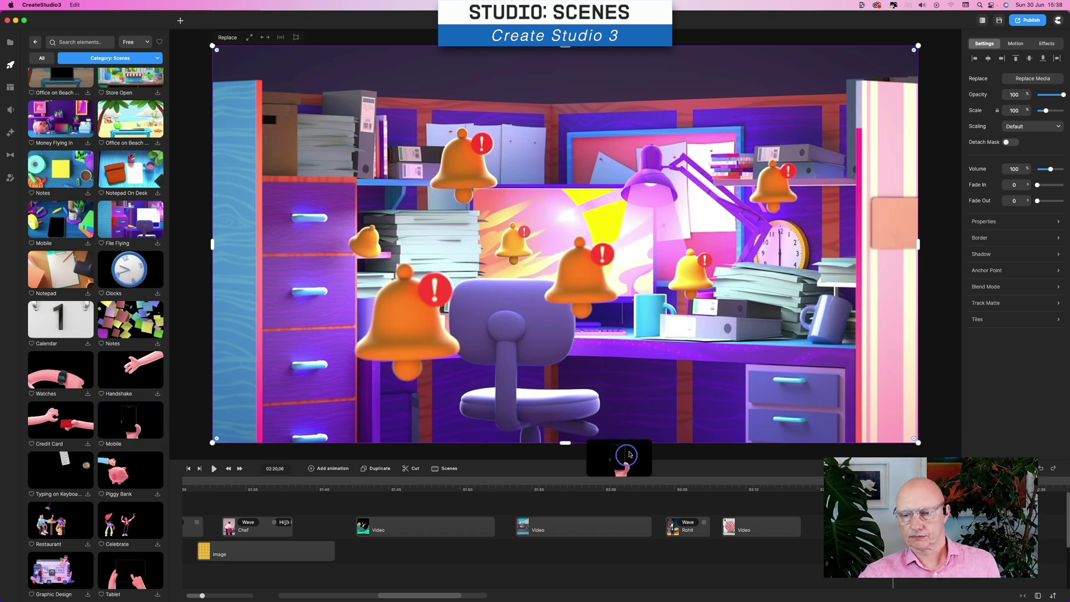
scroll(285, 522, left, 1)
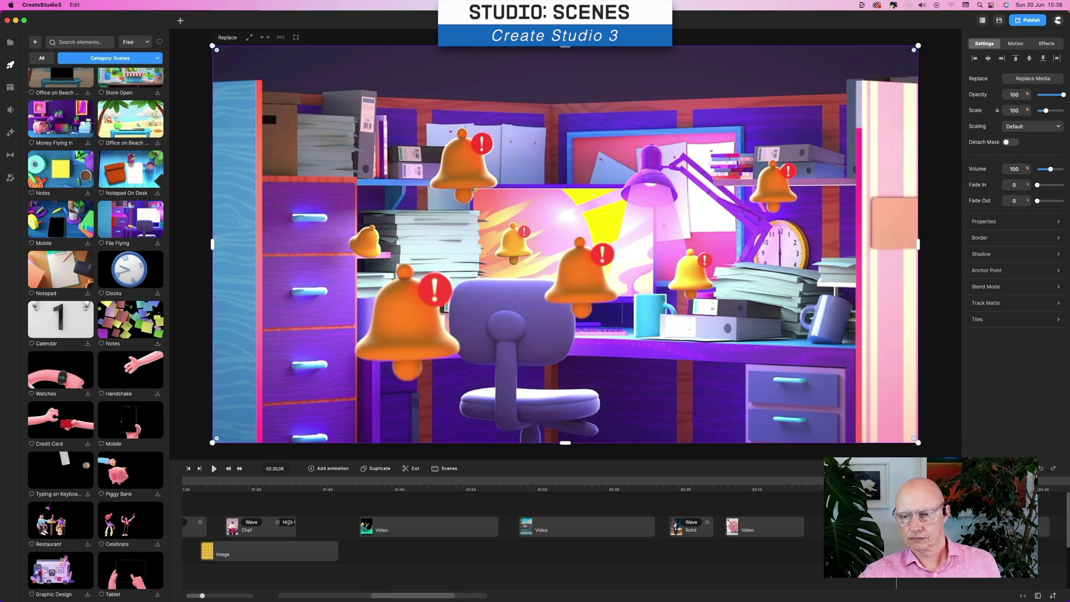
key(space)
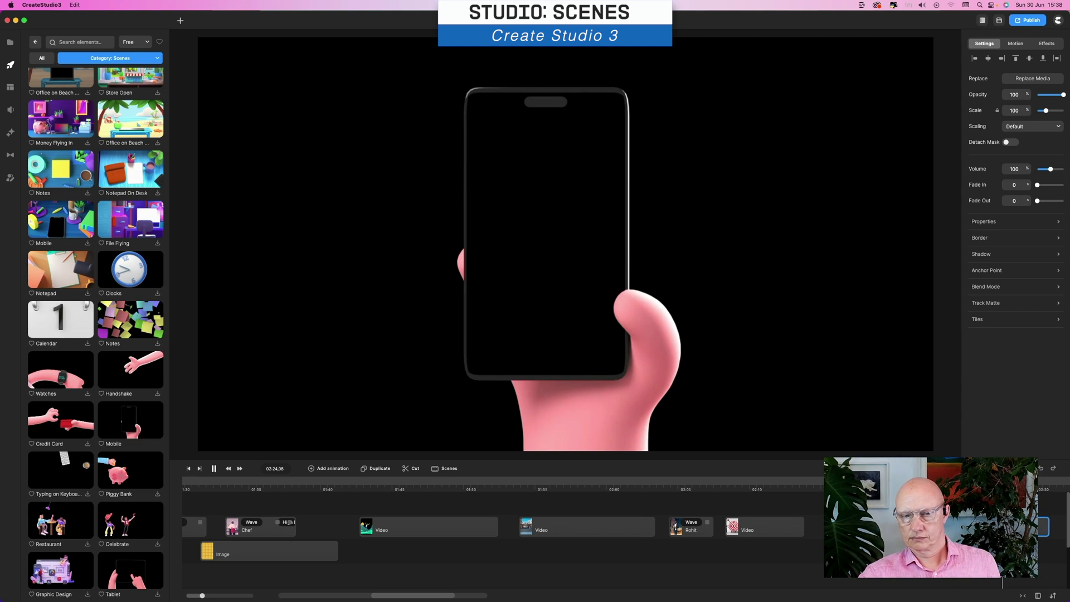
key(space)
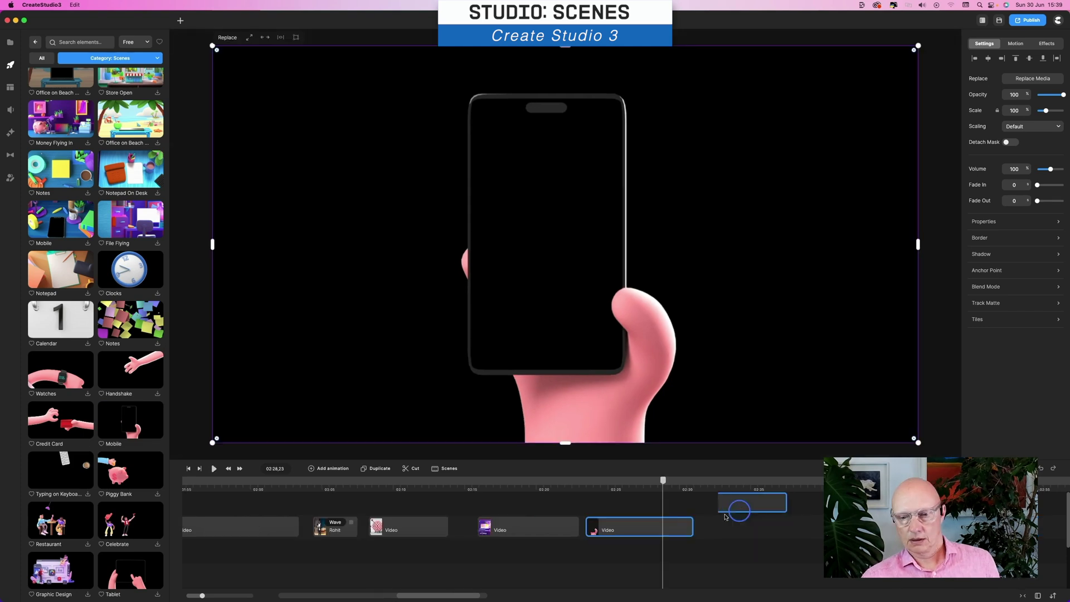
- Place the Credit Card scene with the red card on the timeline after the Mobile clip and preview it
key(space)
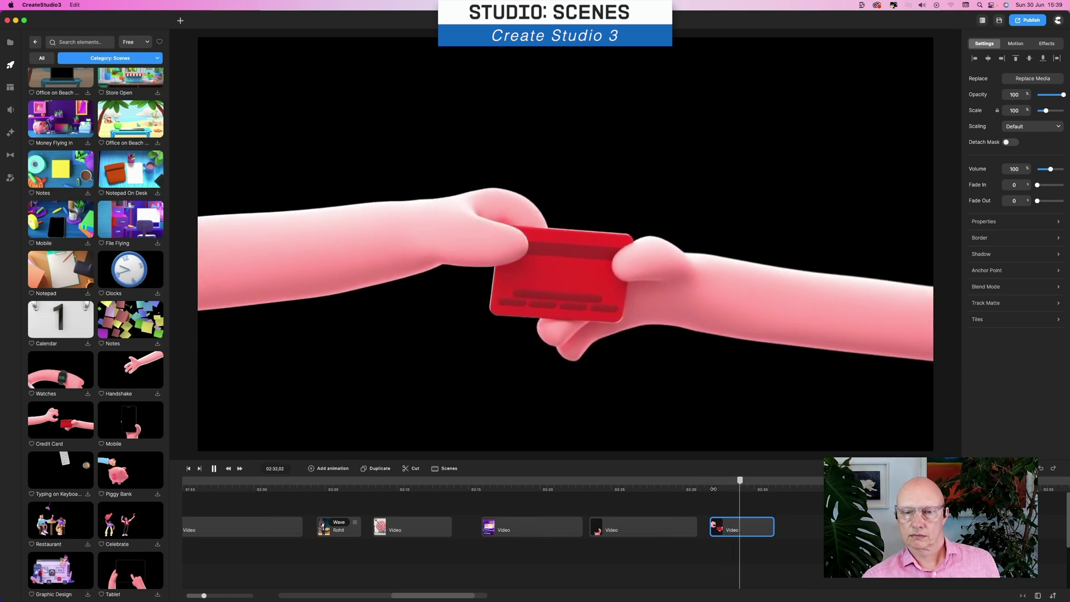
key(space)
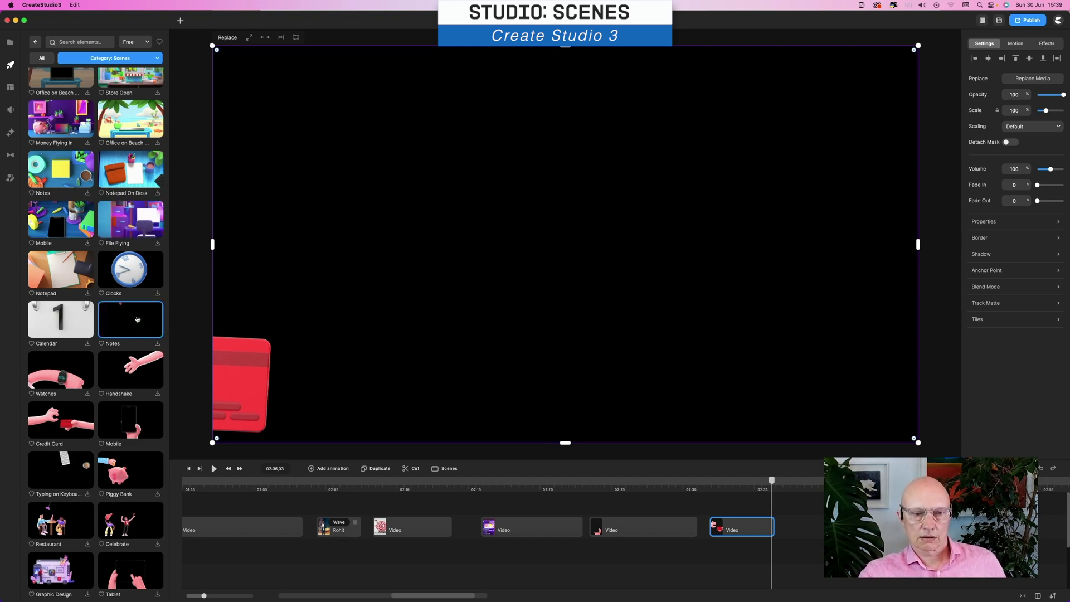
scroll(109, 271, down, 10)
scroll(108, 271, up, 5)
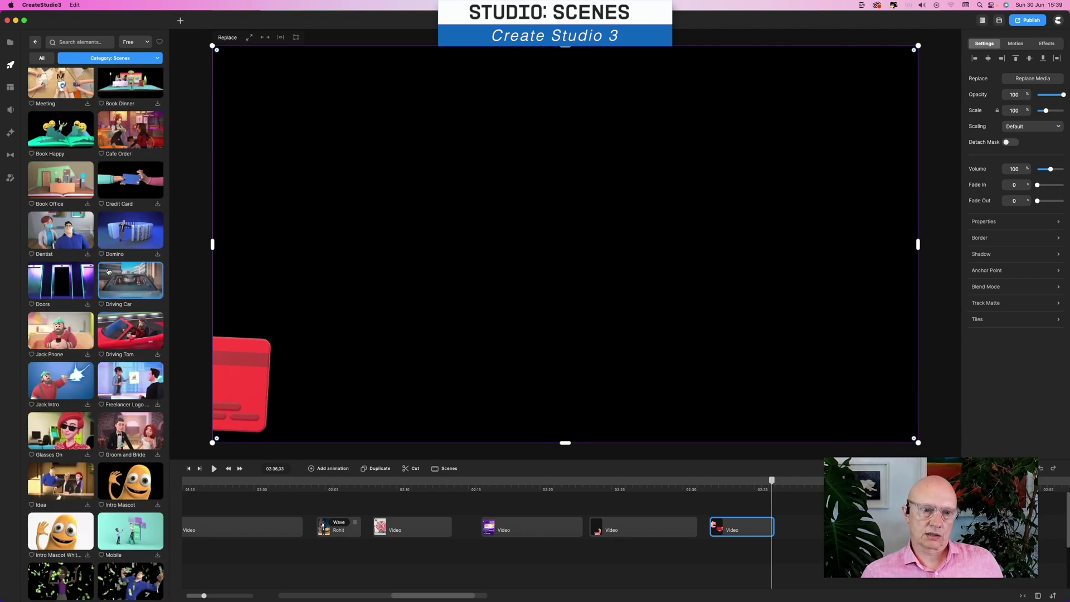
scroll(103, 278, down, 10)
scroll(99, 285, down, 15)
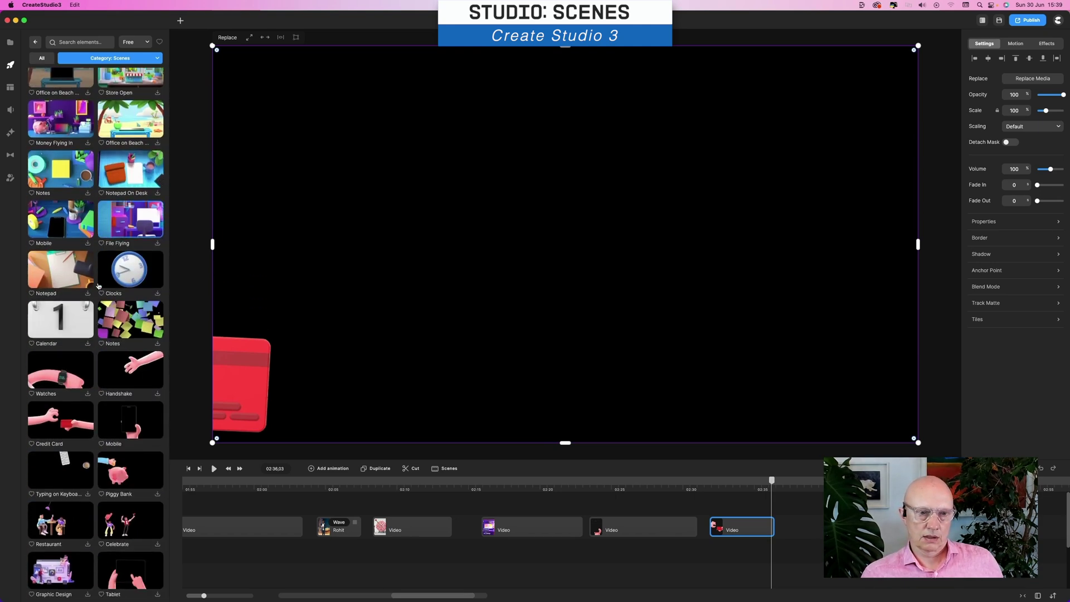